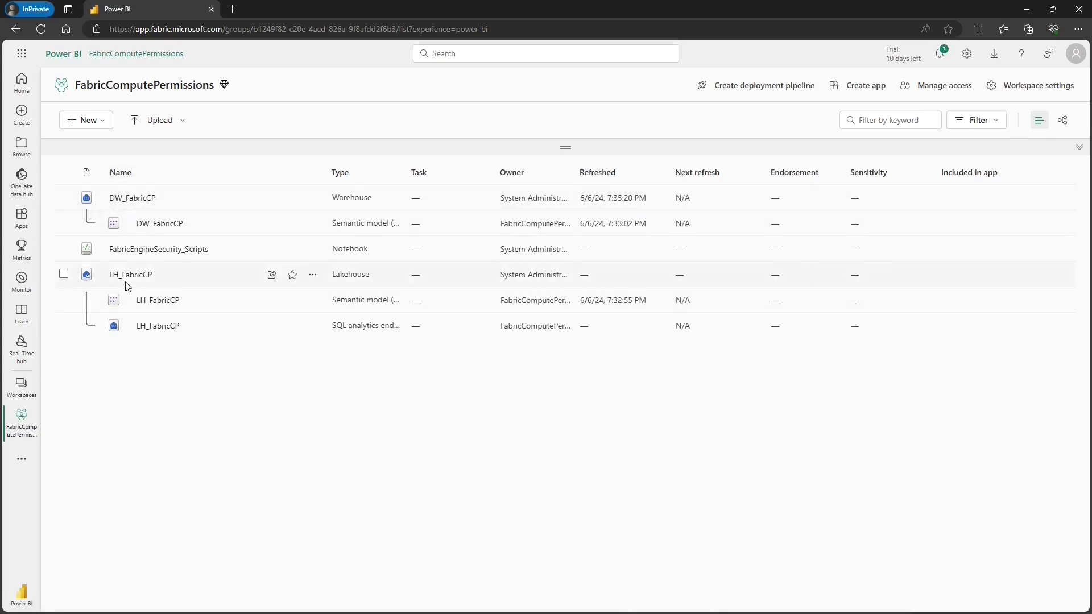
- Open the DW_FabricCP warehouse from the workspace and create a blank SQL query in it
mouse_move(130, 261)
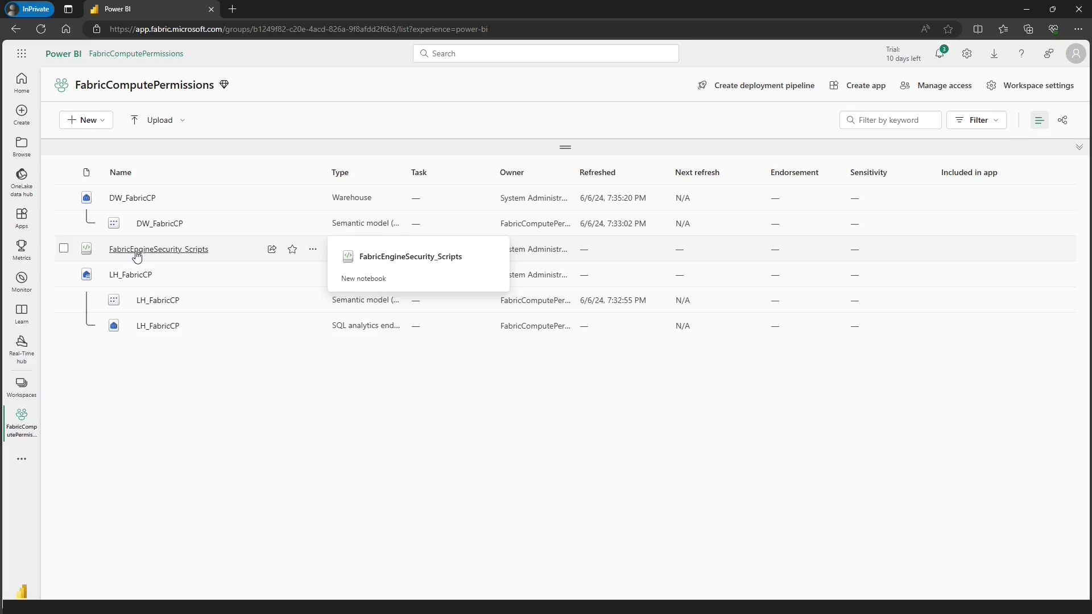
click(153, 202)
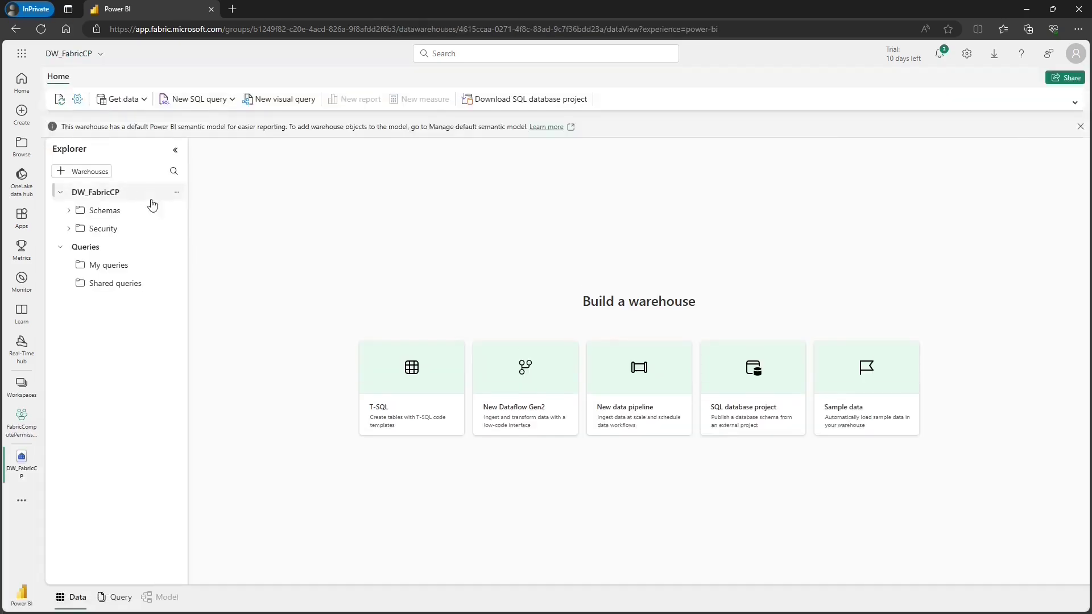
click(203, 100)
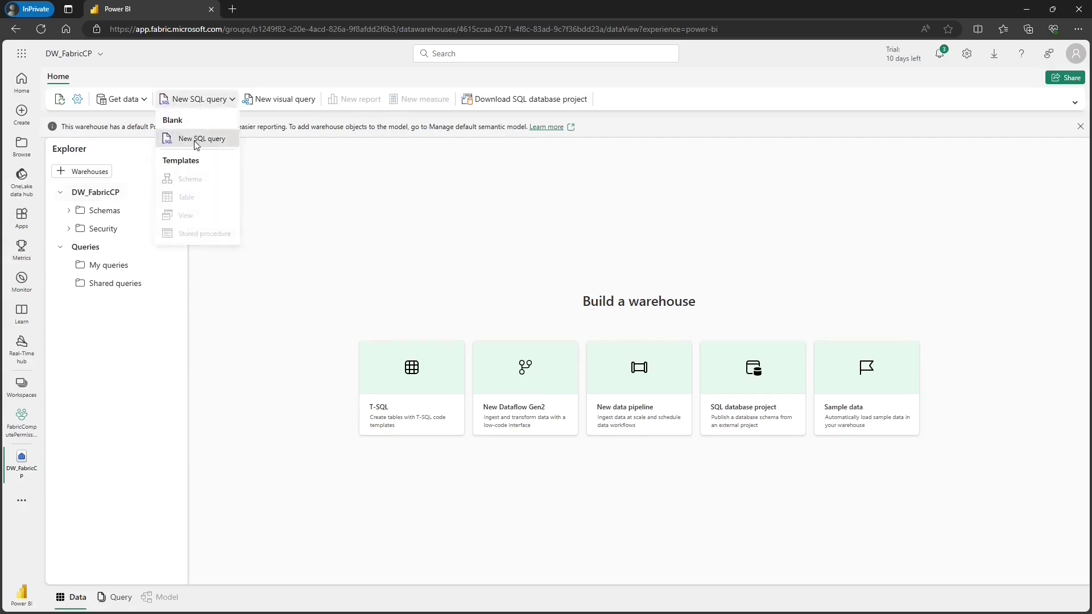
click(194, 140)
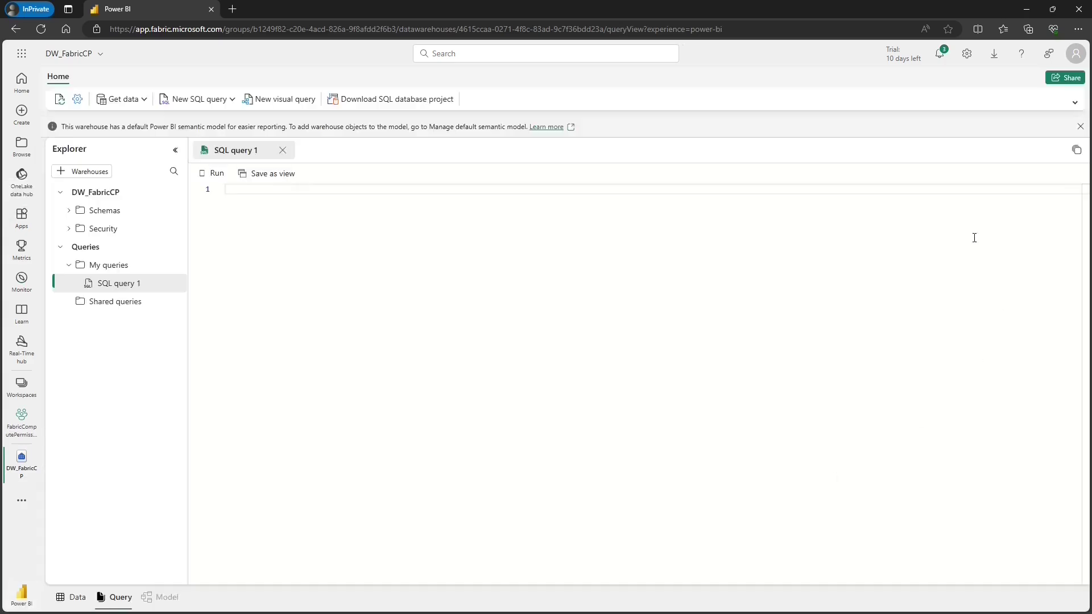
- Duplicate the browser tab and open the FabricEngineSecurity_Scripts notebook from the FabricComputePermissions workspace in the copy
right_click(136, 6)
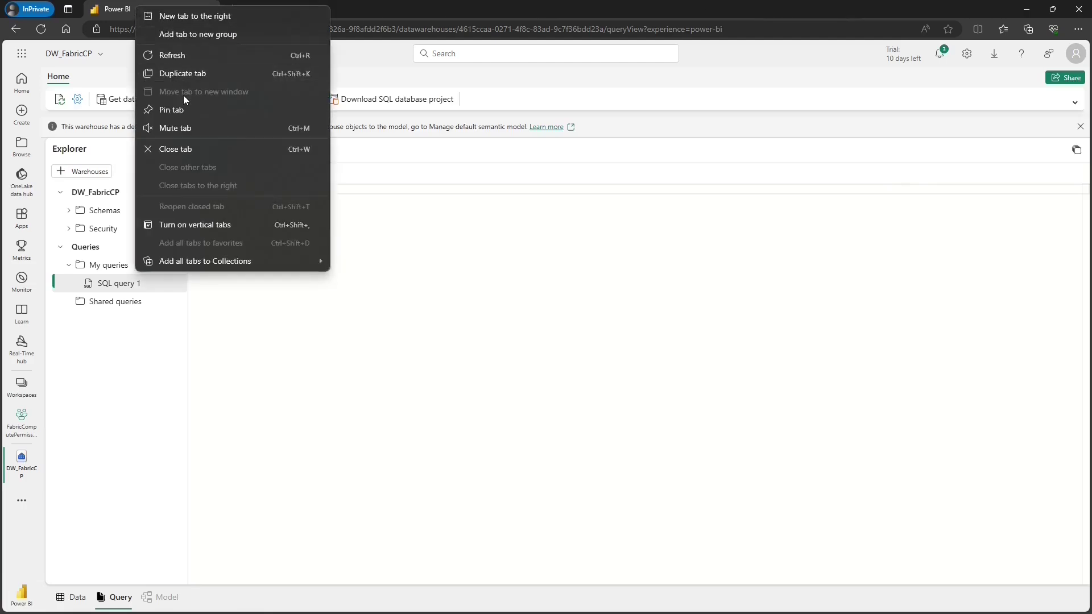
click(185, 74)
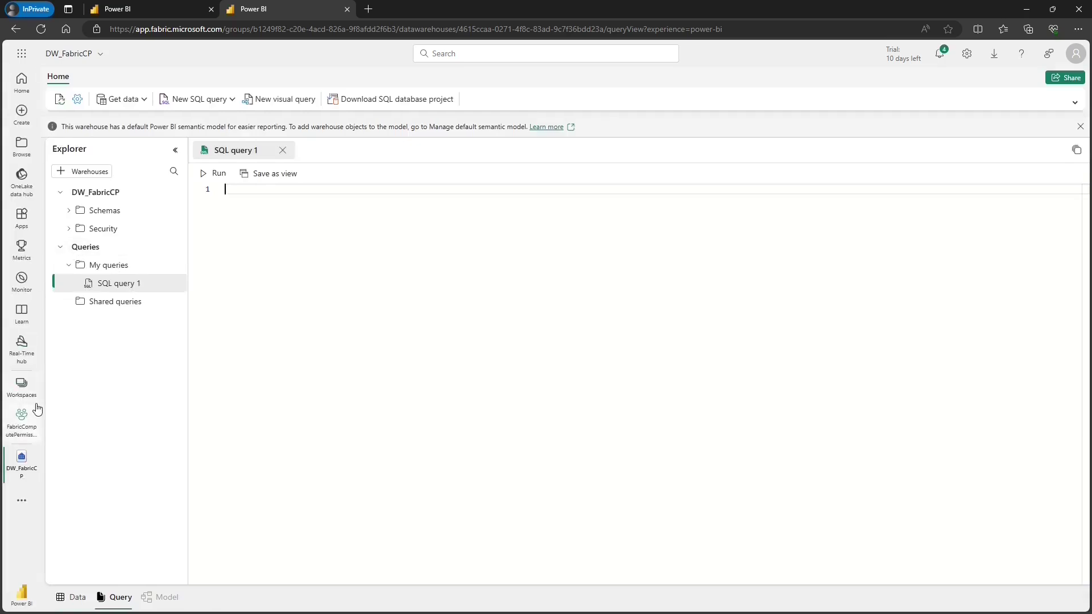
click(27, 418)
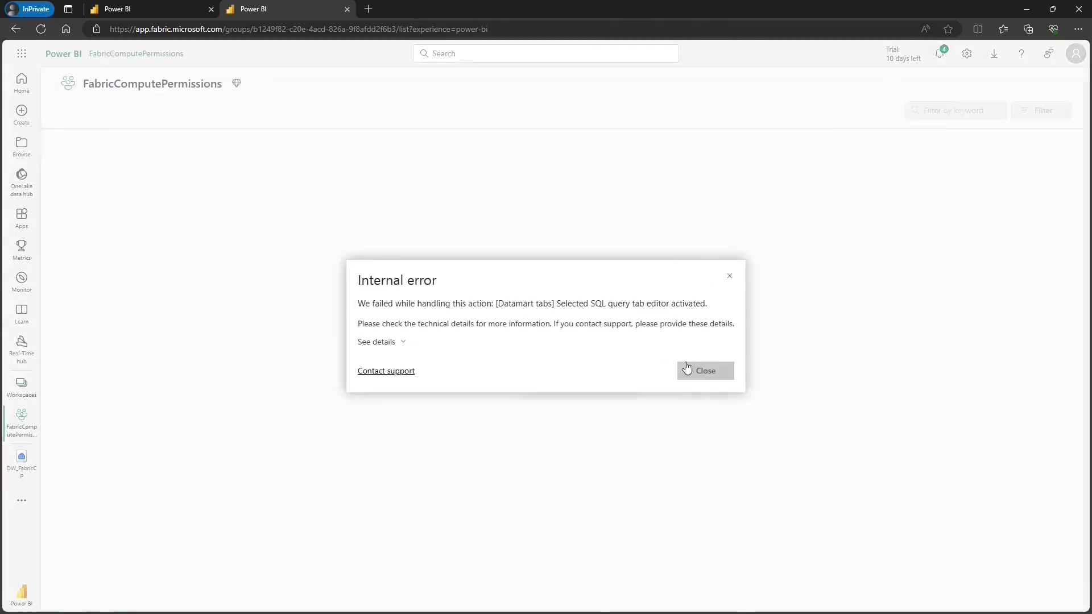
click(684, 370)
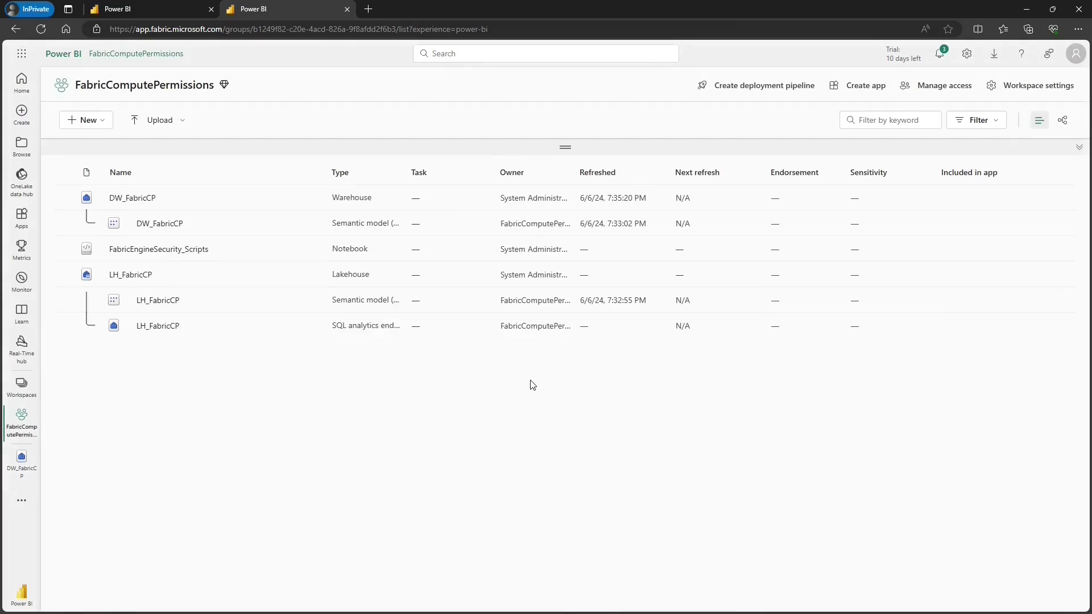
click(165, 250)
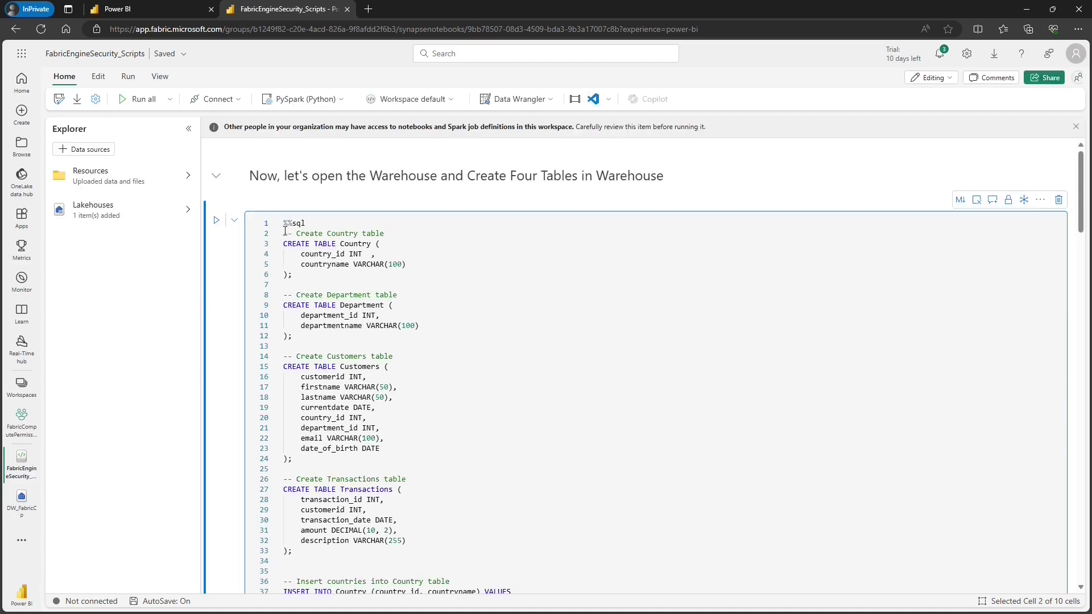
- Copy the notebook's warehouse SQL, from the Country table comment through the final SELECT without %%sql, into the warehouse's SQL query 1
drag(284, 234, 293, 264)
scroll(319, 296, down, 15)
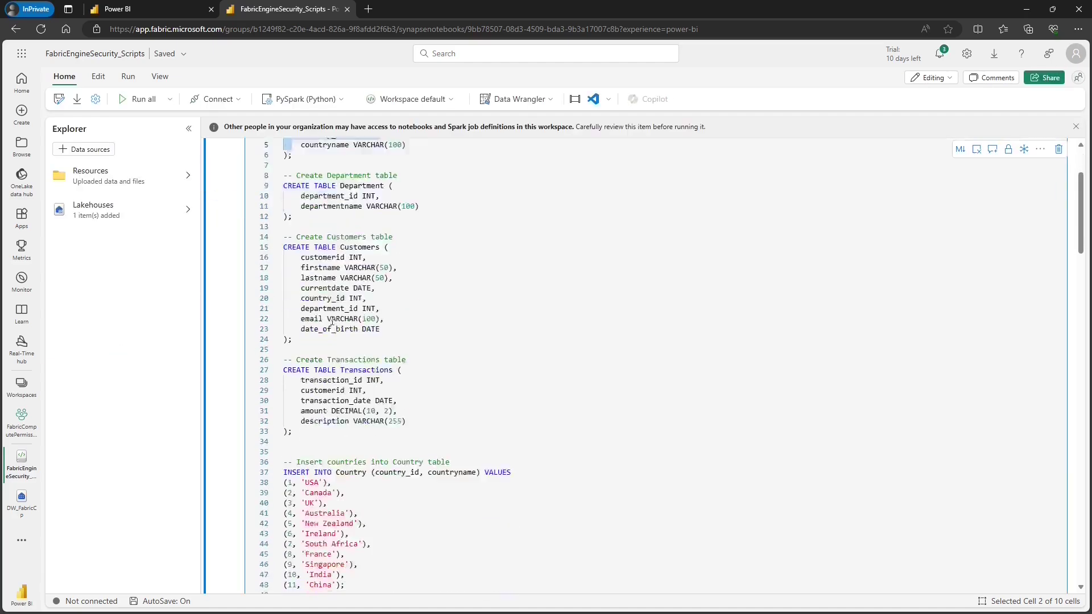
scroll(332, 323, down, 4)
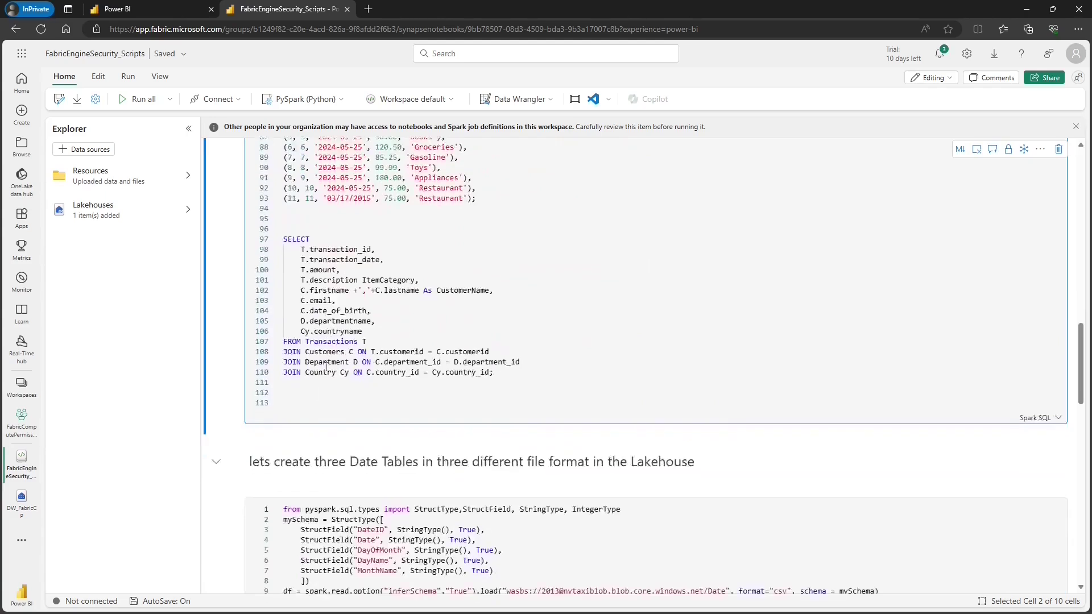
shift+click(309, 380)
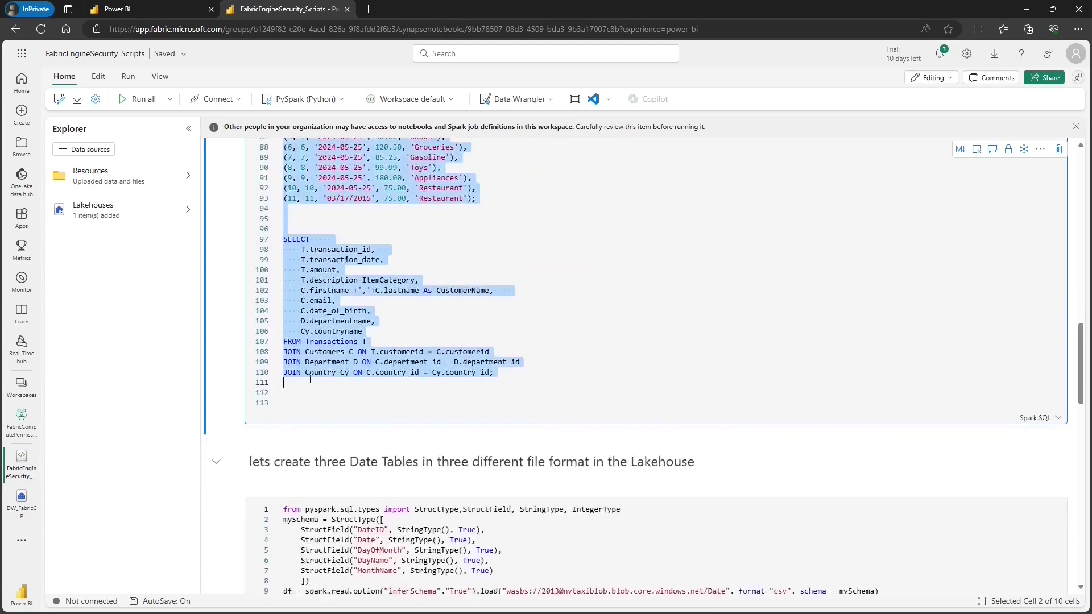
click(174, 17)
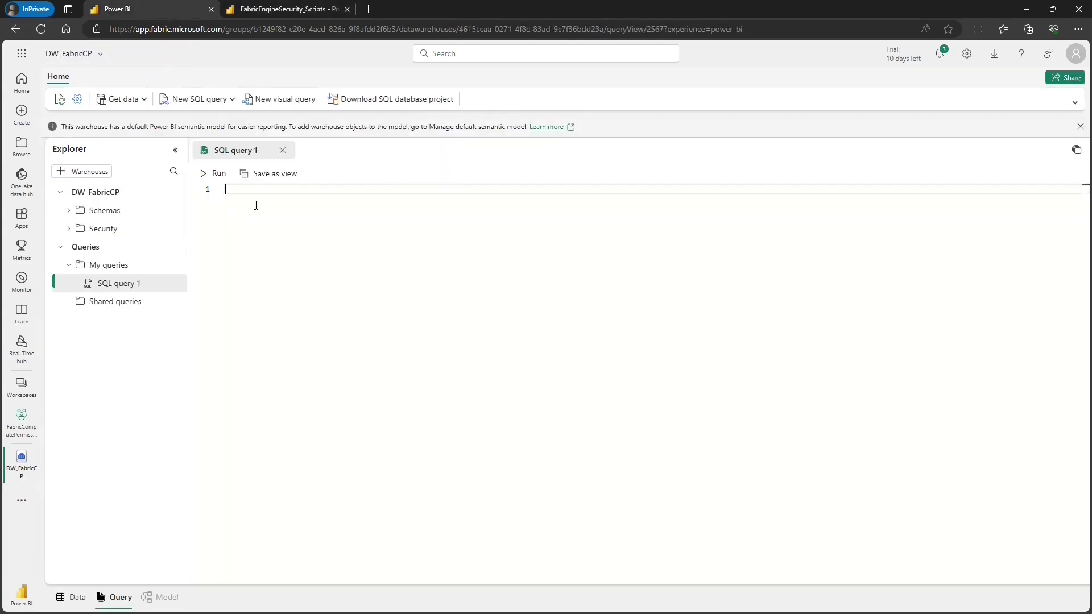
key(ctrl+v)
scroll(265, 210, up, 15)
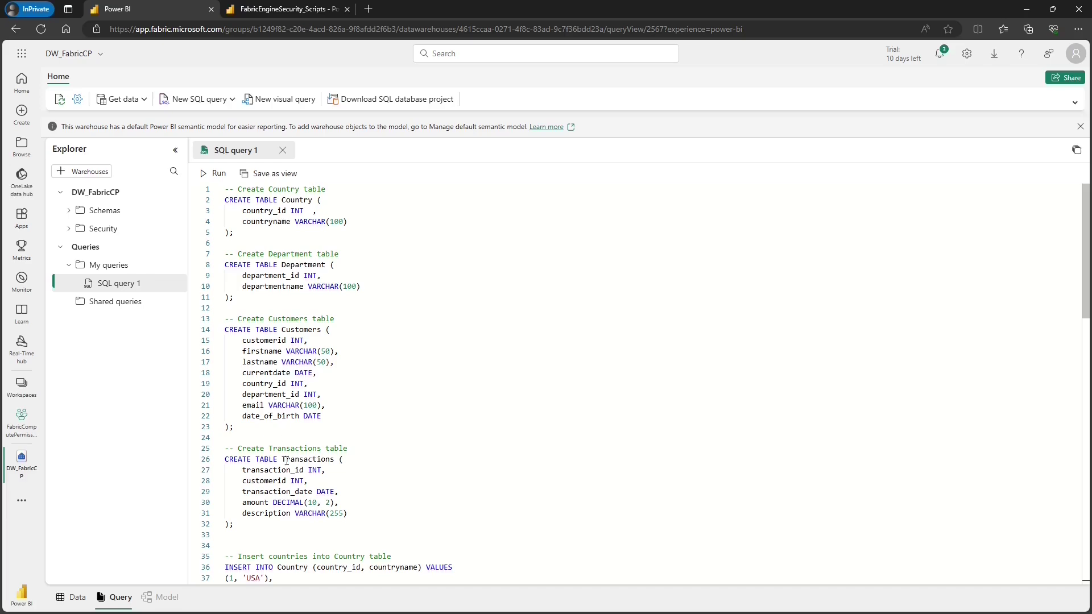
- Review the pasted script and run all of it to create, fill and query the Country, Department, Customers and Transactions tables
scroll(295, 445, down, 10)
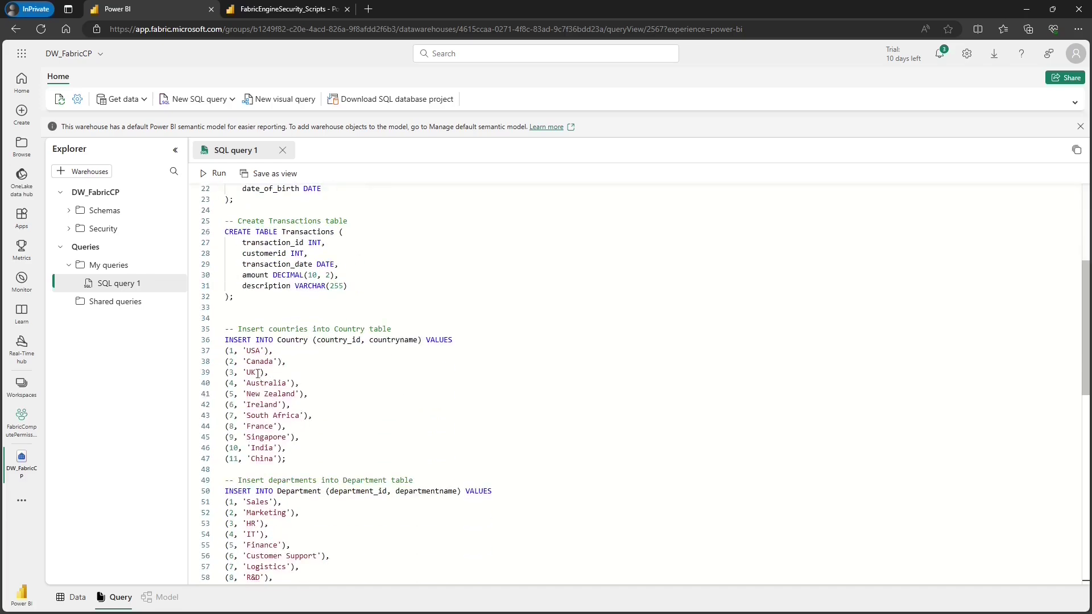
scroll(262, 363, down, 6)
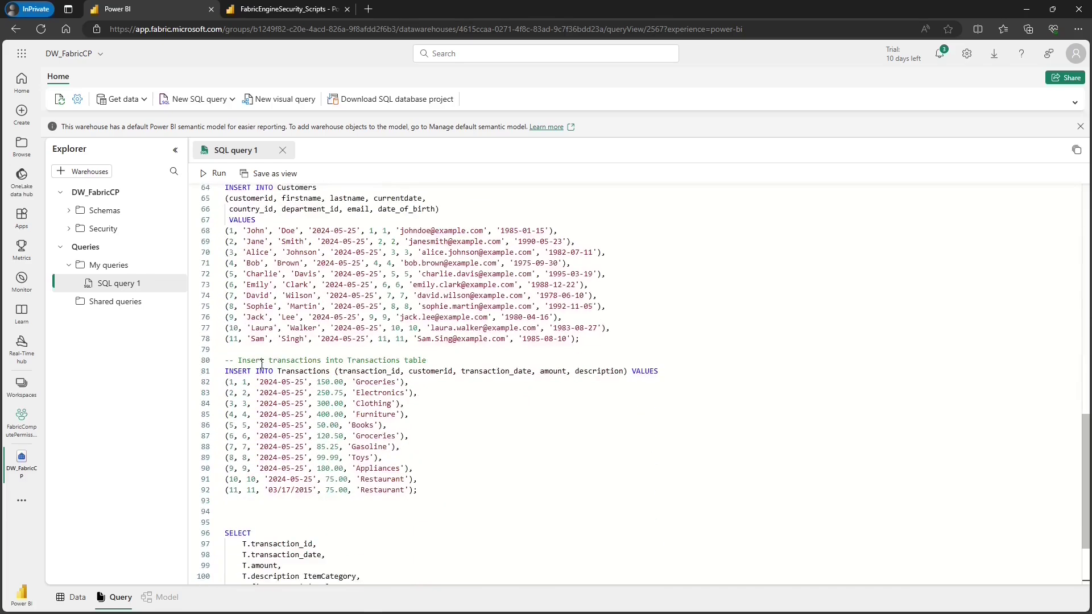
scroll(261, 363, down, 3)
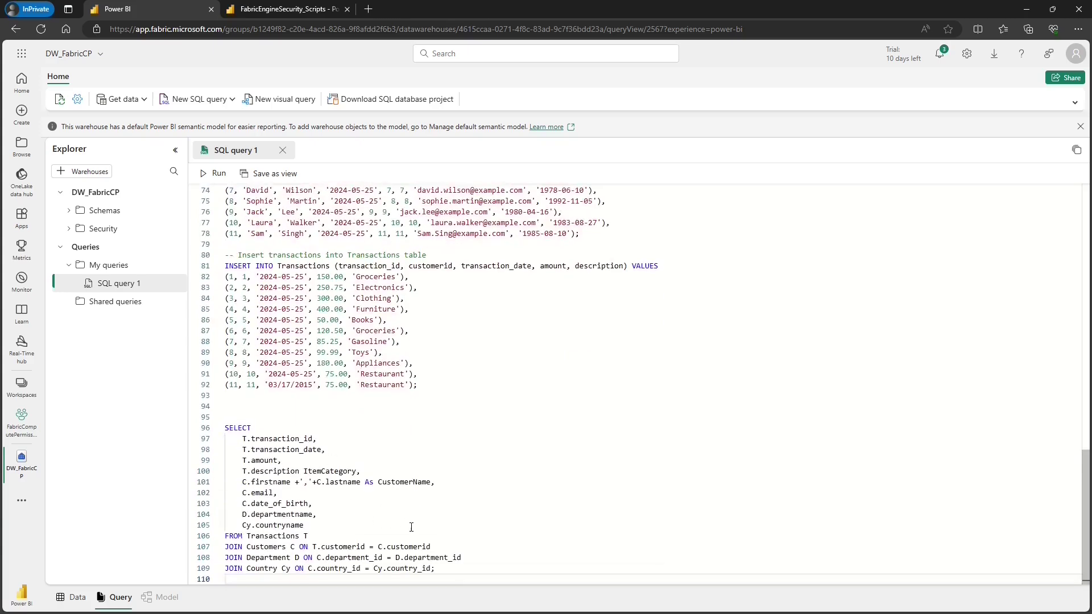
drag(446, 562, 228, 416)
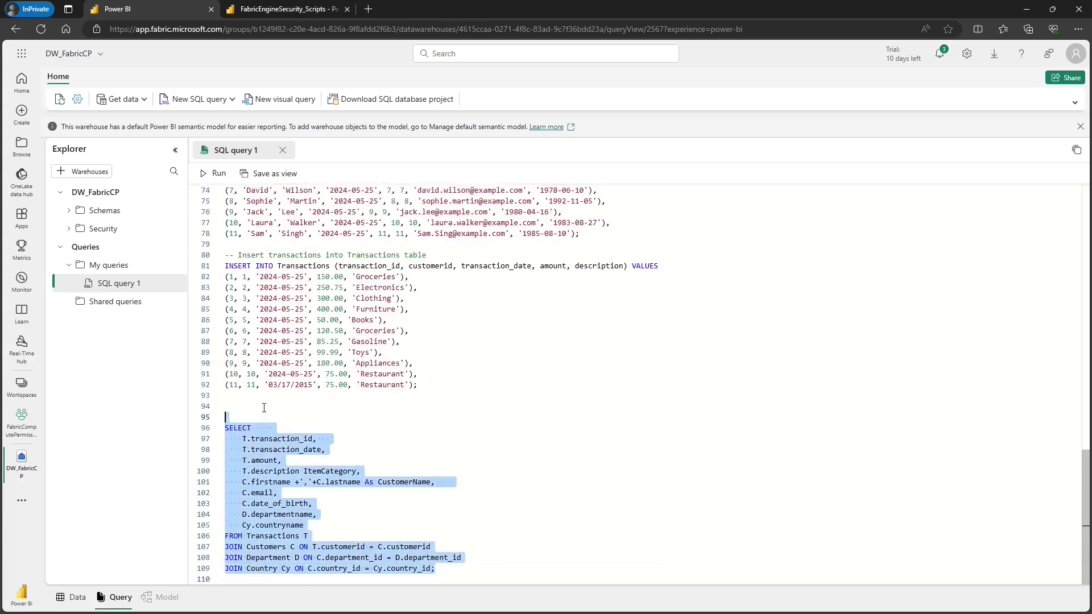
click(227, 406)
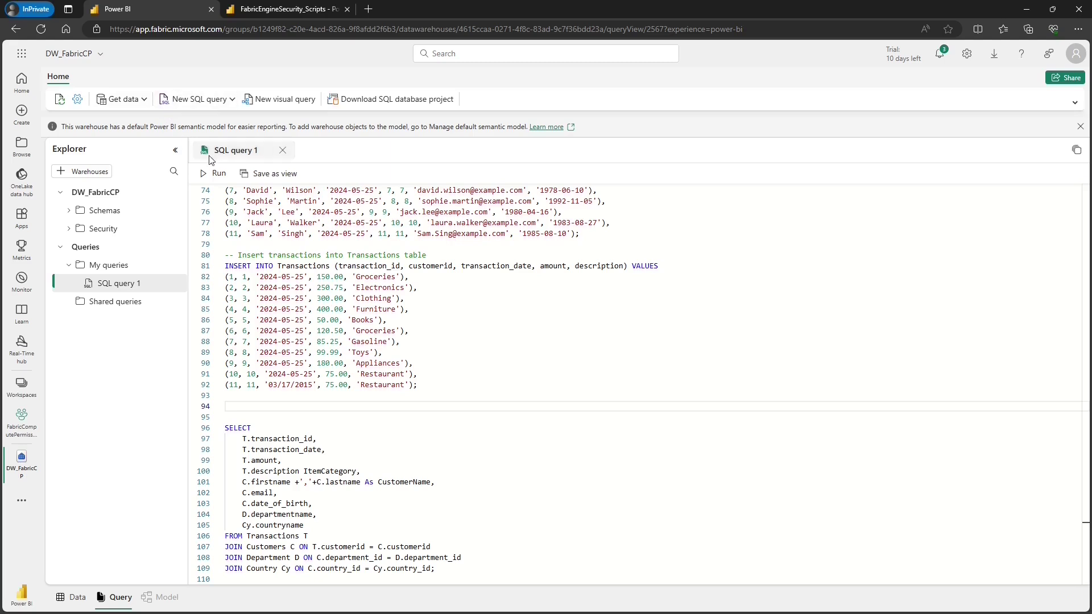
click(206, 181)
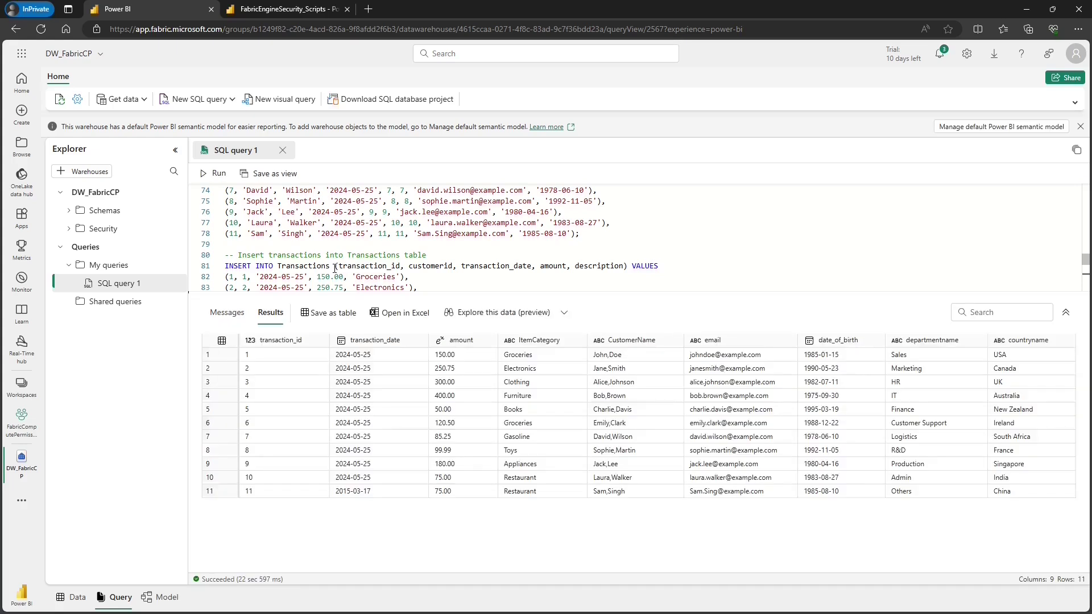
- Check the closing SELECT statement and expand the warehouse's dbo schema to list its tables
scroll(335, 268, down, 7)
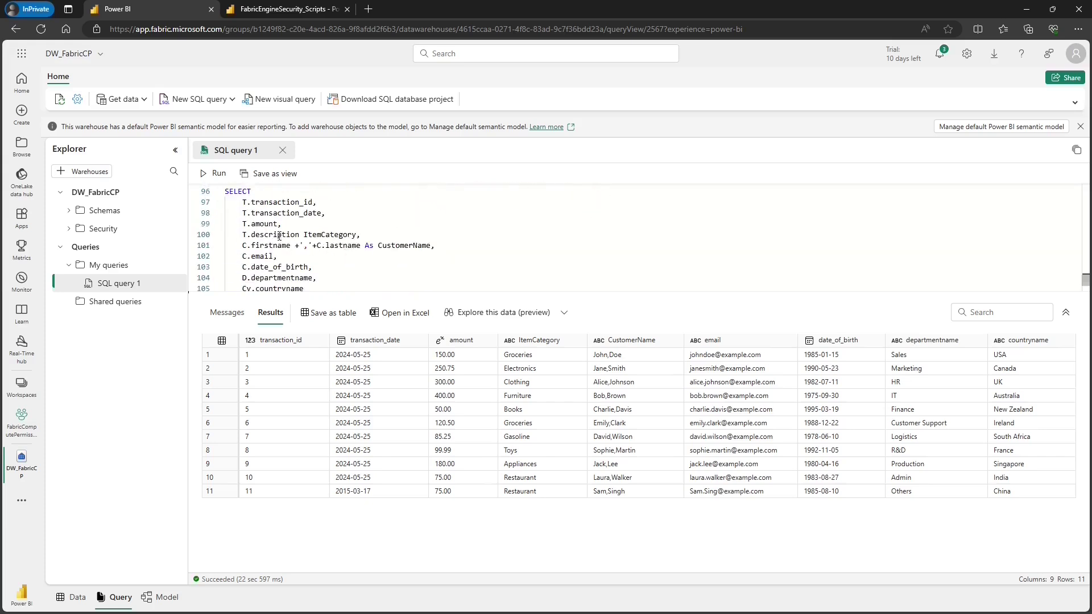
click(69, 211)
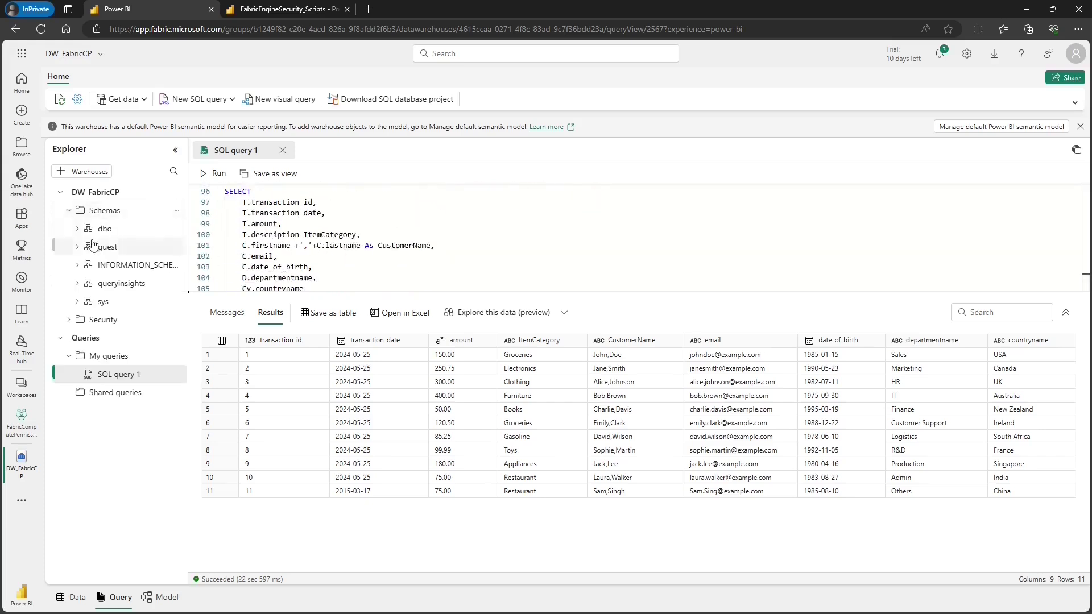
click(77, 229)
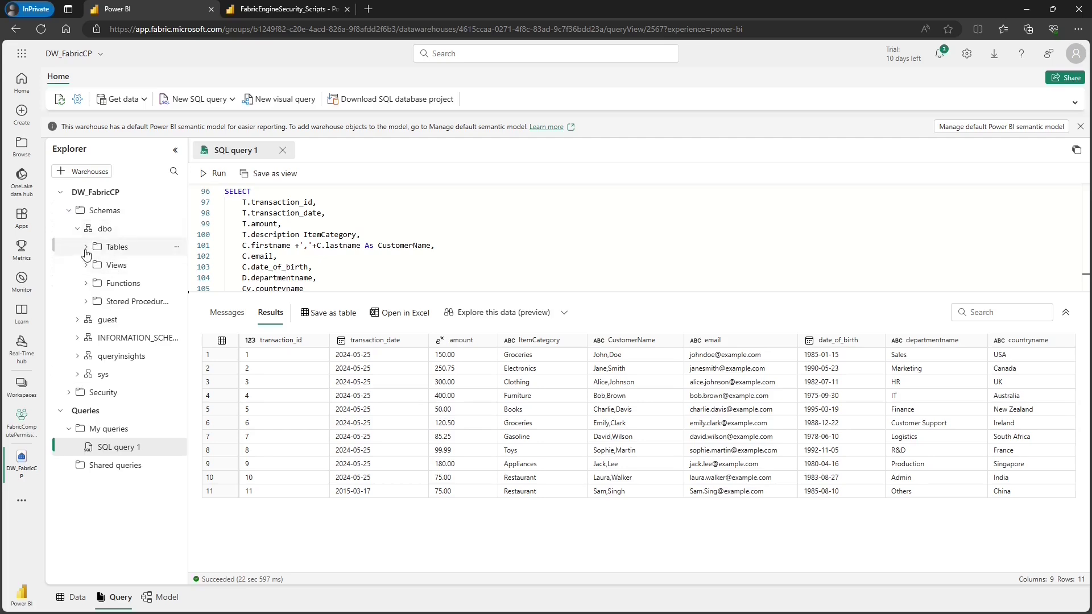
click(86, 249)
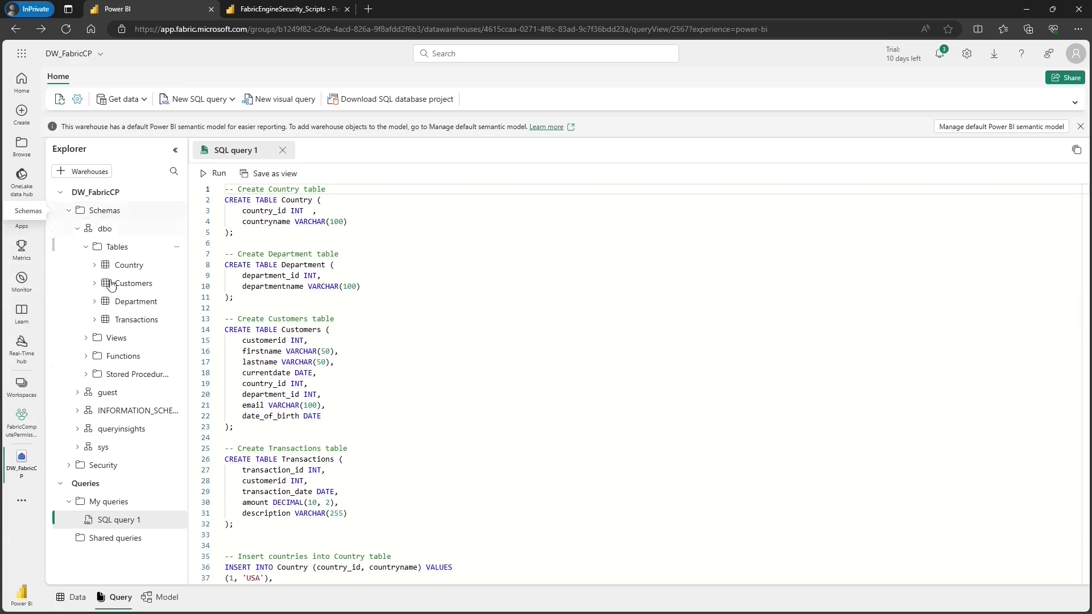
- Open the LH_FabricCP lakehouse and, from it, the existing FabricEngineSecurity_Scripts notebook located in the FabricComputePermissions workspace
click(20, 431)
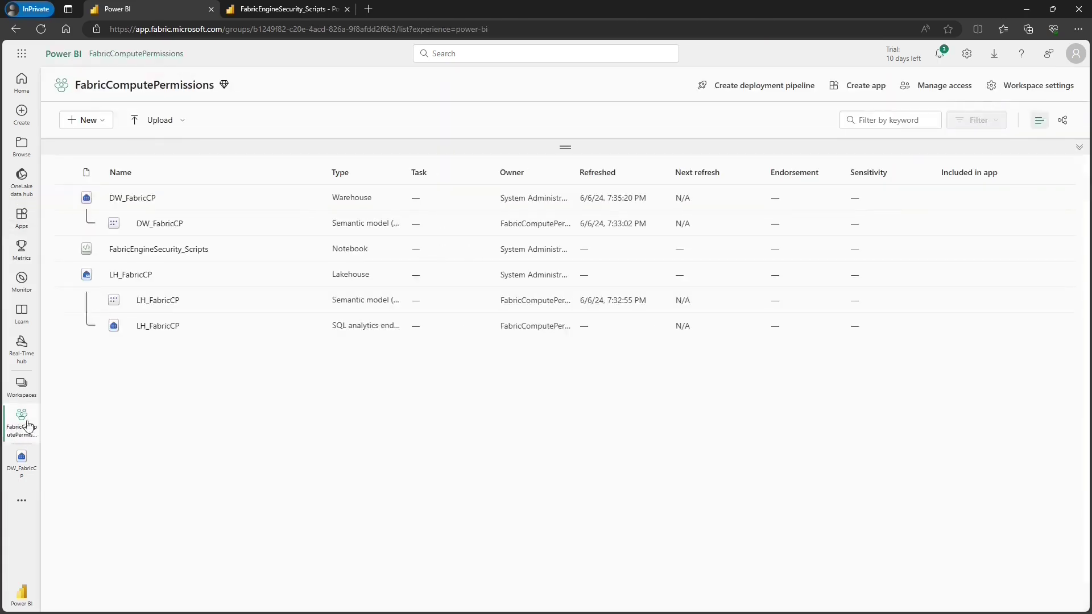
click(126, 276)
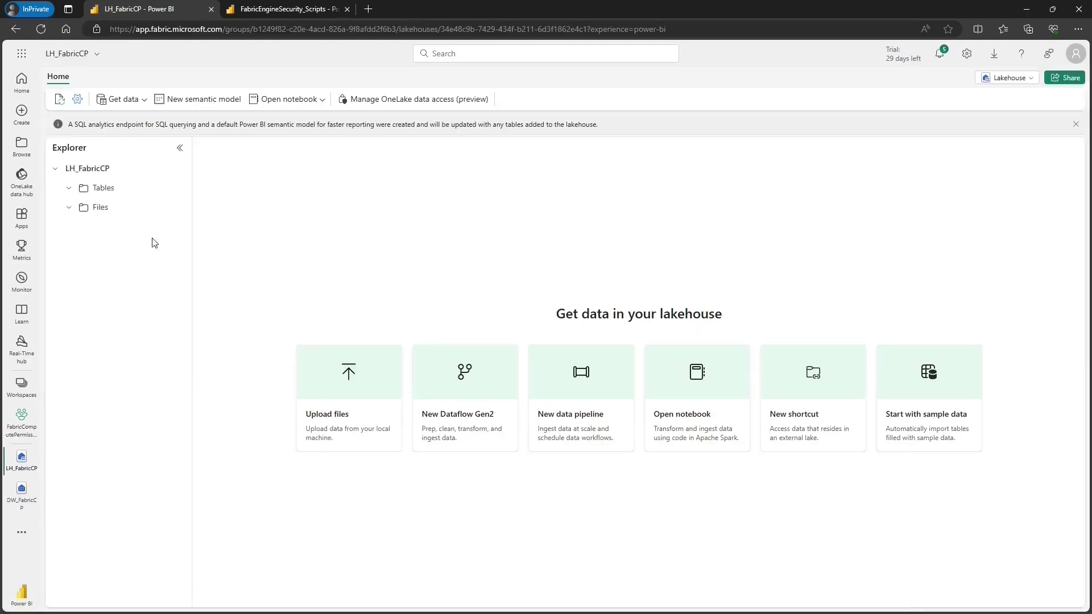
click(291, 99)
click(285, 120)
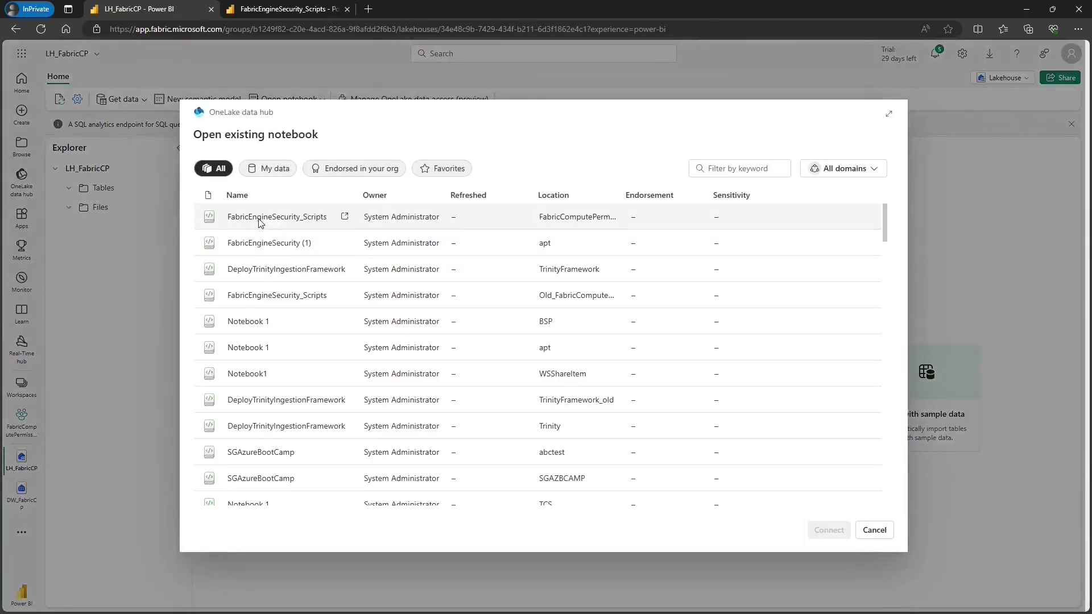
double_click(259, 222)
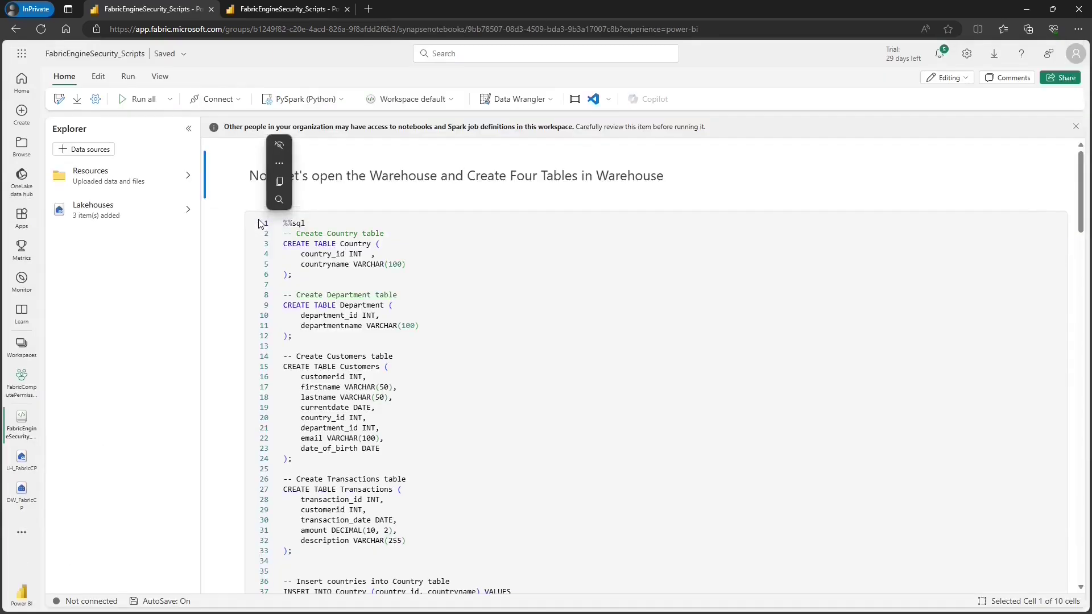
- Run the PySpark cell that writes the delta_Date, csv_Date and parquet_Date tables to the lakehouse
scroll(251, 216, down, 5)
scroll(243, 212, down, 20)
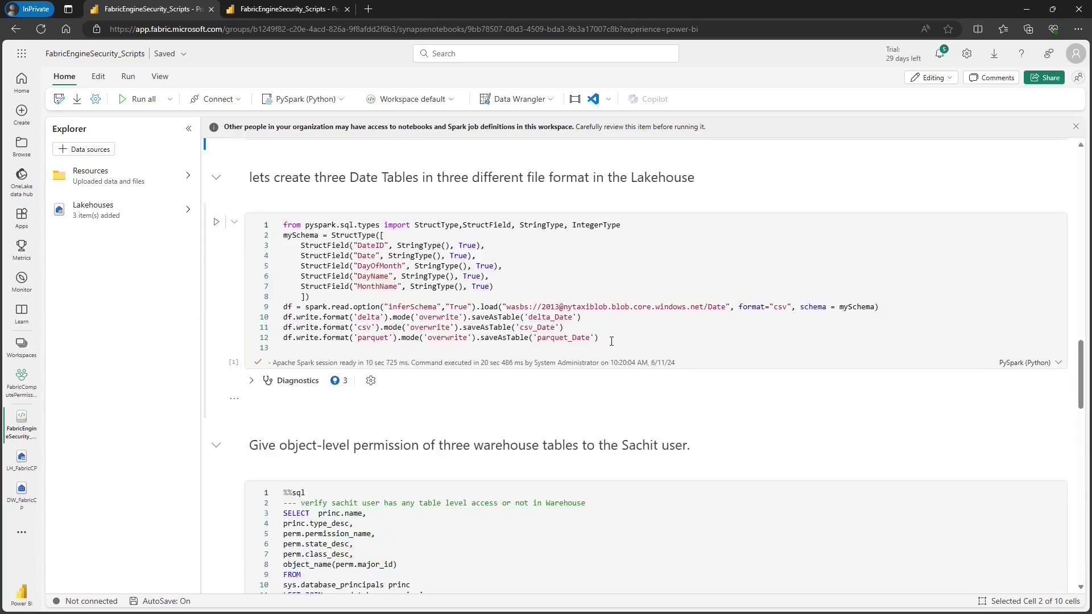
drag(611, 341, 272, 322)
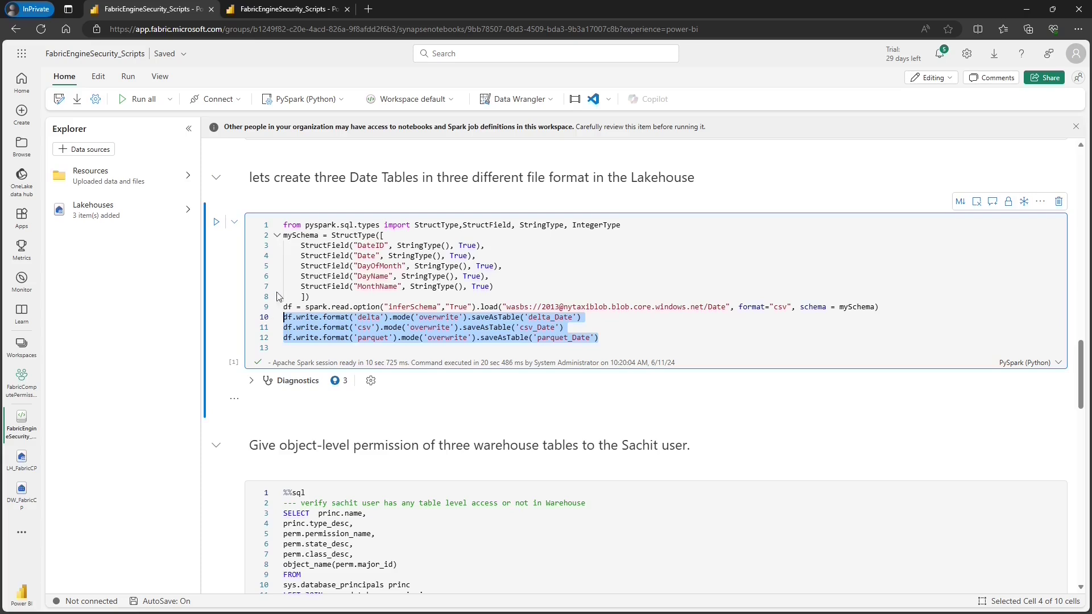
click(299, 273)
click(215, 222)
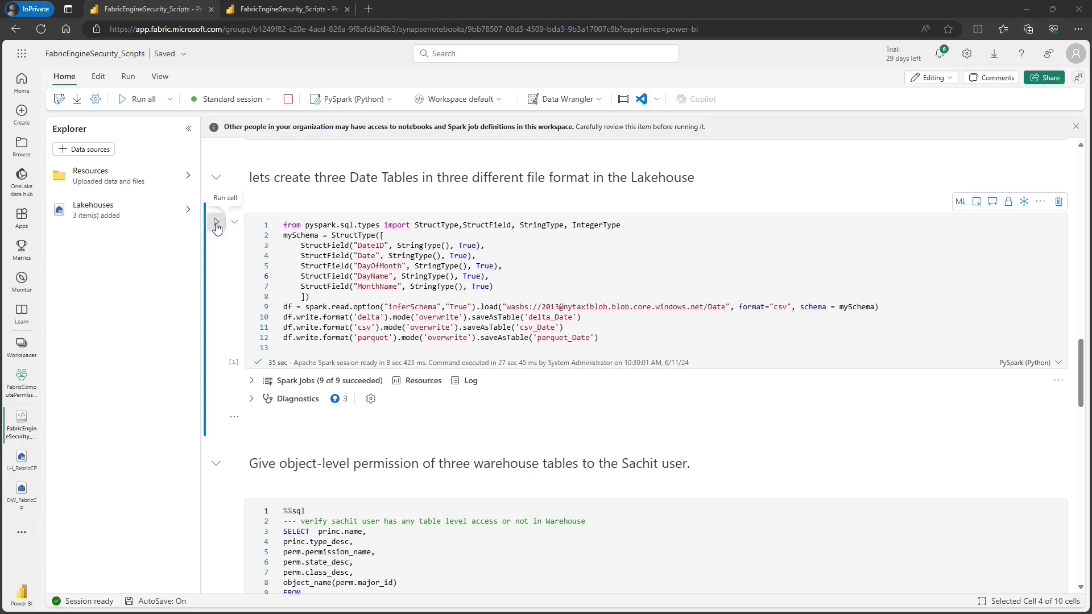
- Show the notebook's lakehouses and refresh the Tables folder of LH_FabricCP
click(132, 215)
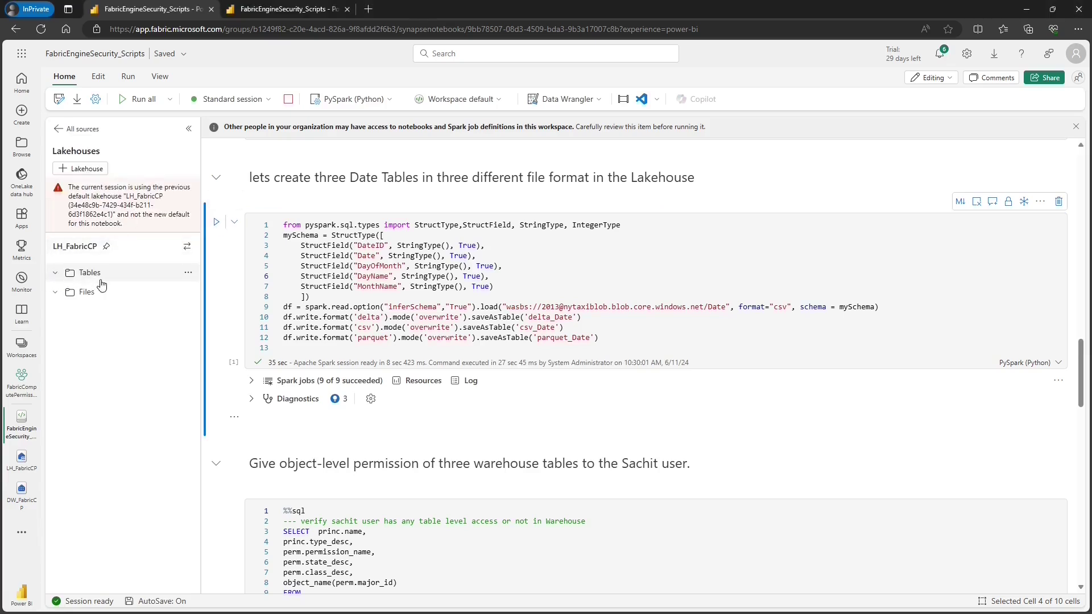
click(188, 272)
click(186, 302)
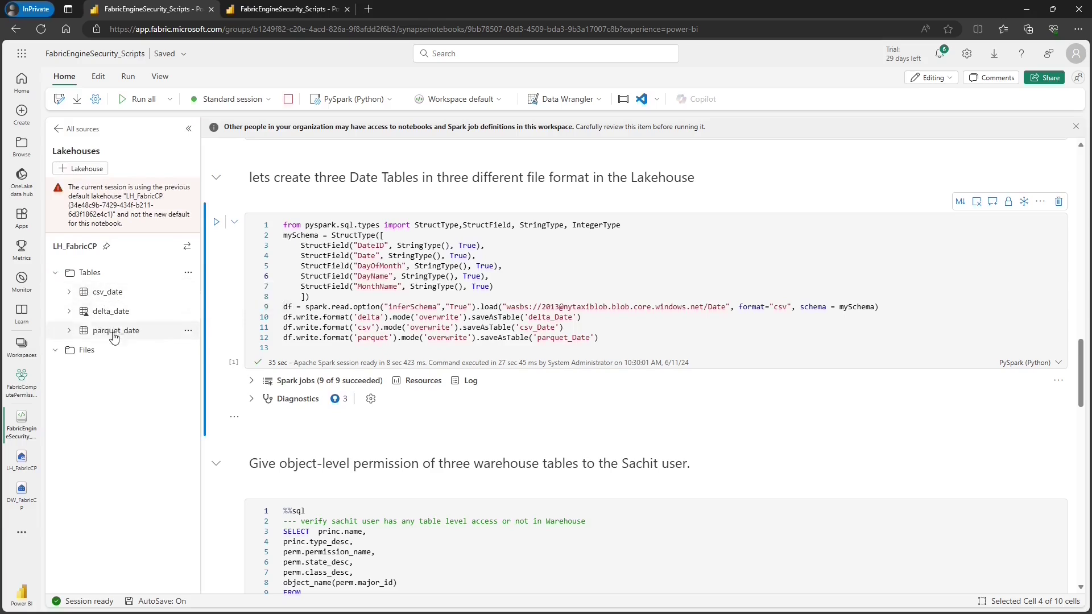
- Share the DW_FabricCP warehouse in the FabricComputePermissions workspace with the test user, without the Build reports permission on the default semantic model
click(21, 392)
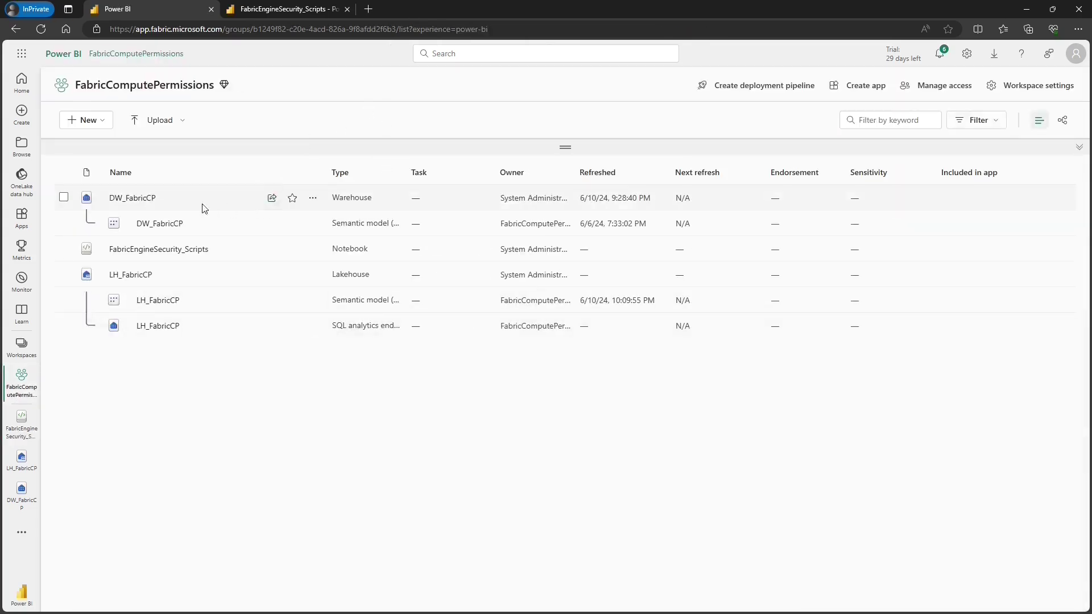
click(272, 199)
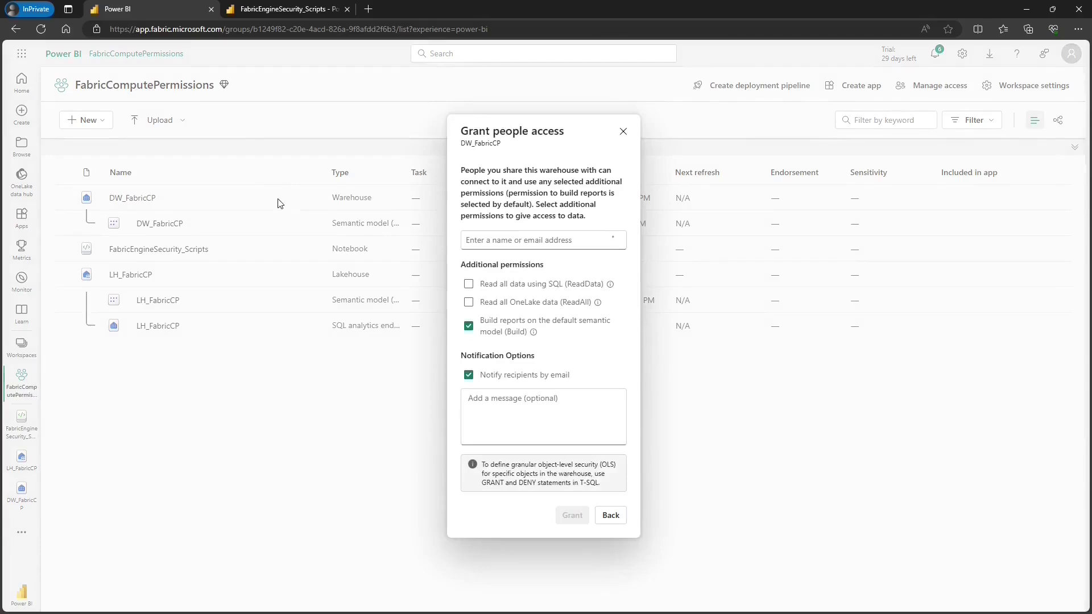
click(519, 240)
text(sachit)
key(Return)
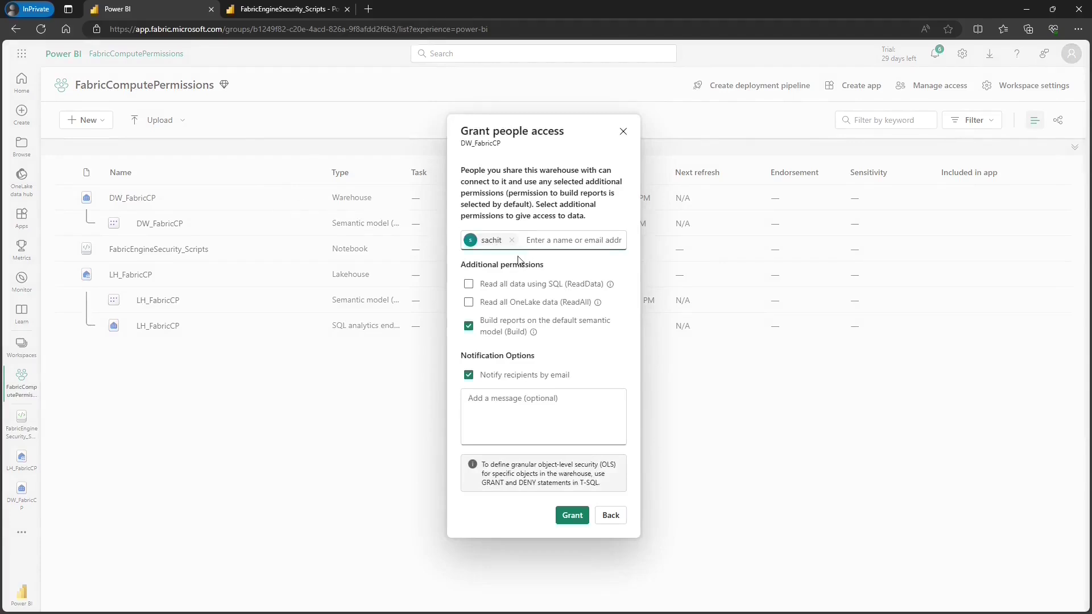
click(469, 326)
click(571, 516)
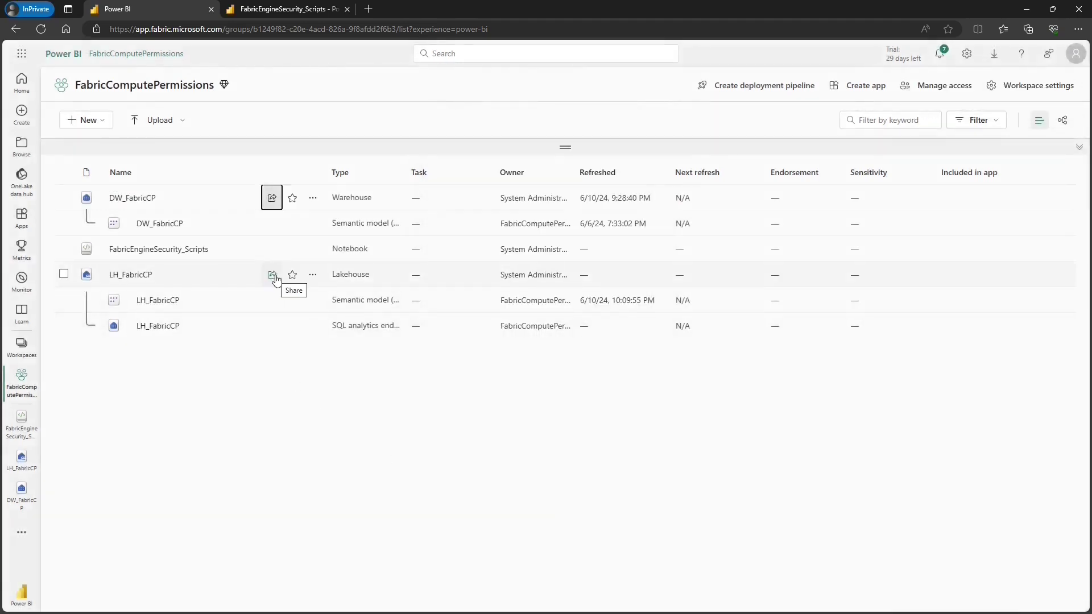
- Share the LH_FabricCP lakehouse with the same test user, granting no additional permissions
click(272, 275)
text(sa)
click(515, 251)
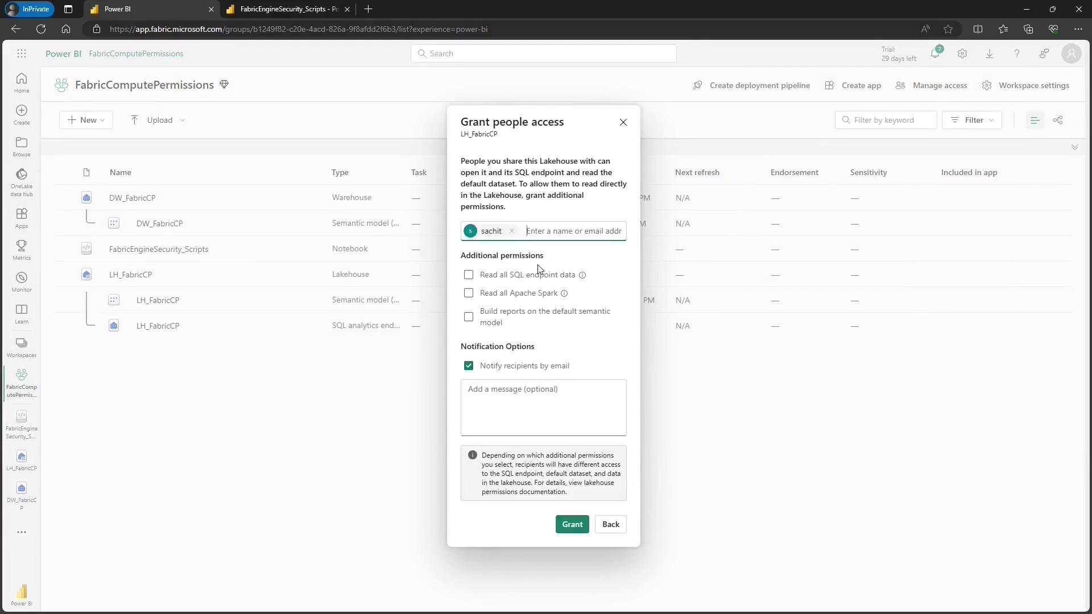
click(569, 523)
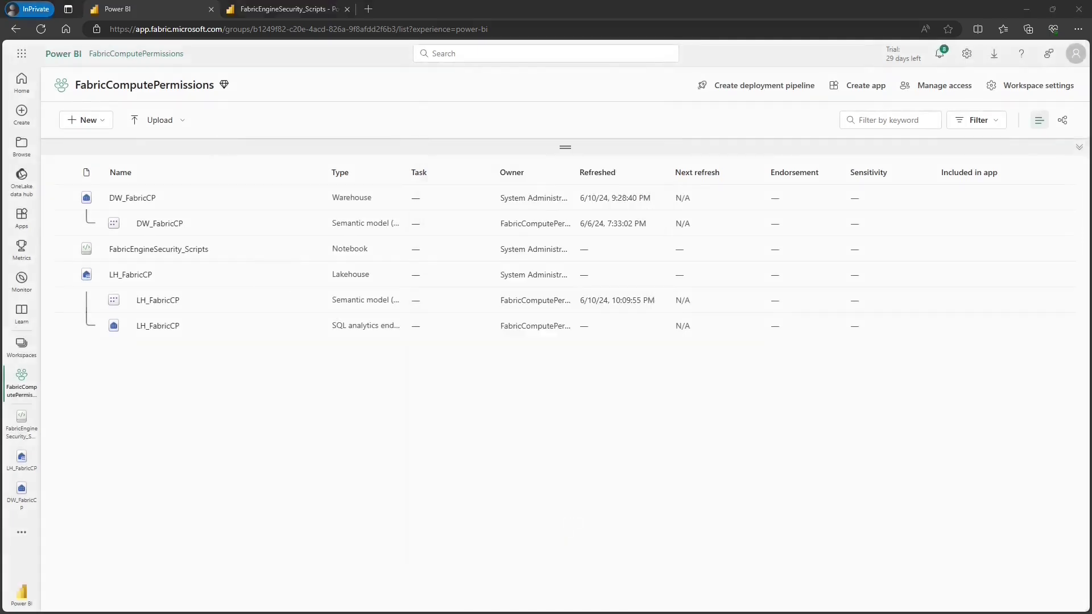
- Switch to the test user's browser window, enter the Power BI experience and check which workspaces are available
key(alt+Tab)
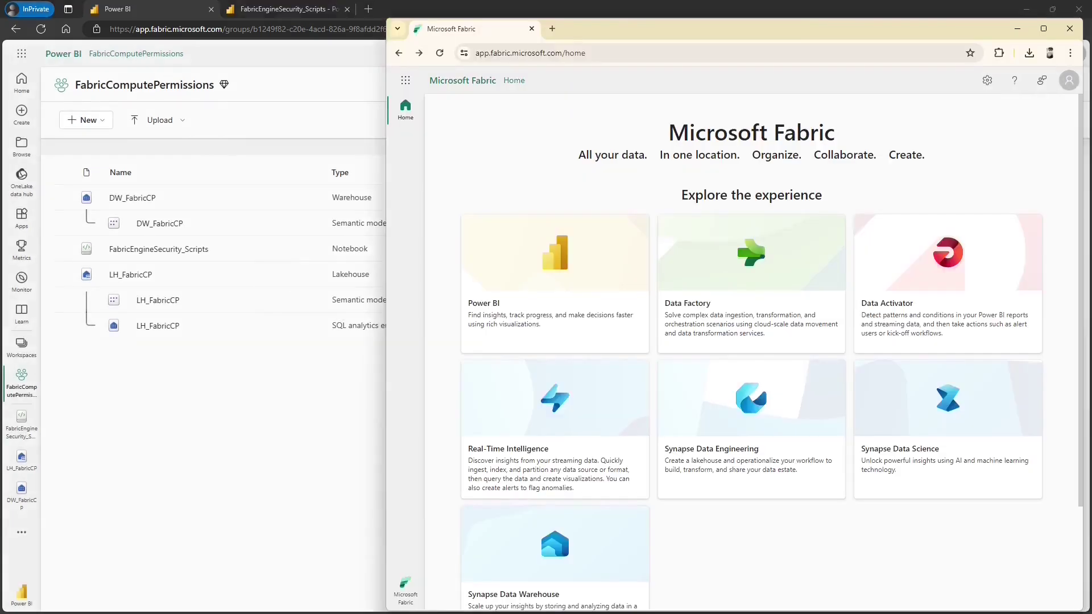
click(499, 250)
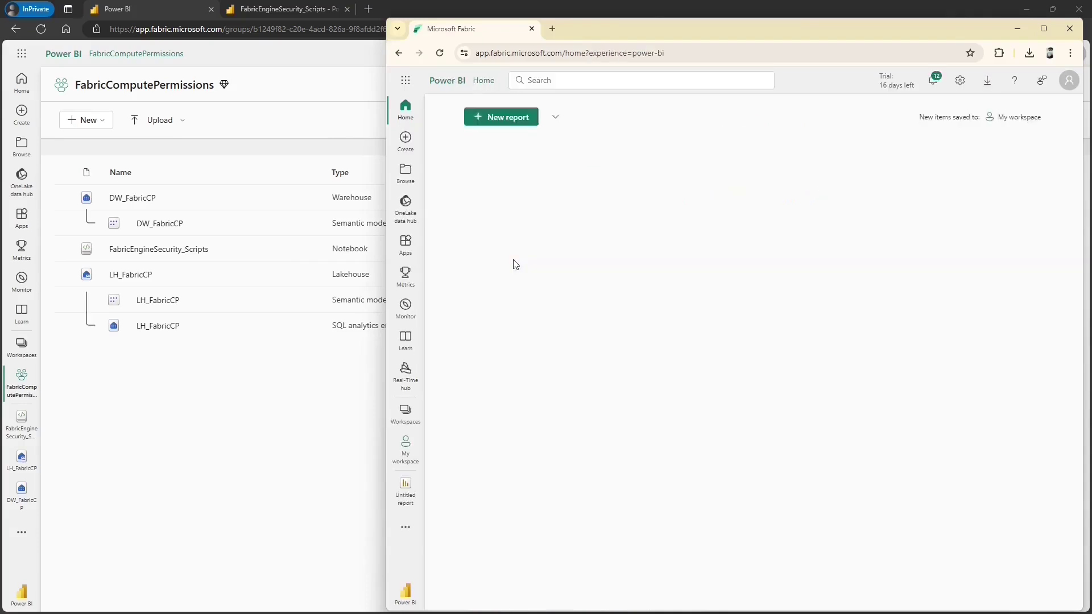
click(406, 415)
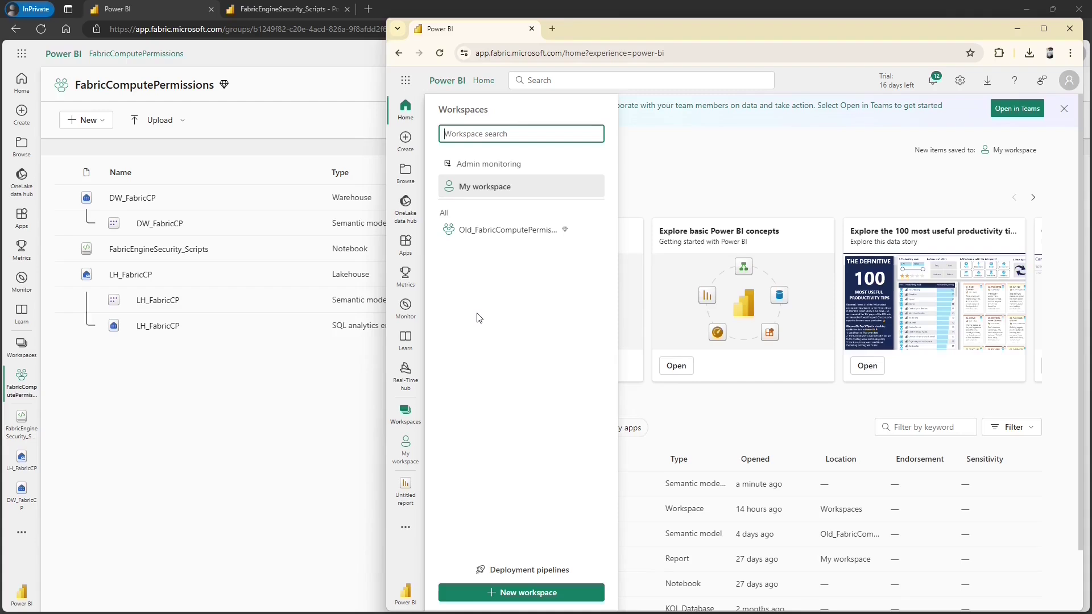
- Open the DW_FabricCP warehouse of FabricComputePermissions from the OneLake data hub and try to preview its Customers table
click(405, 216)
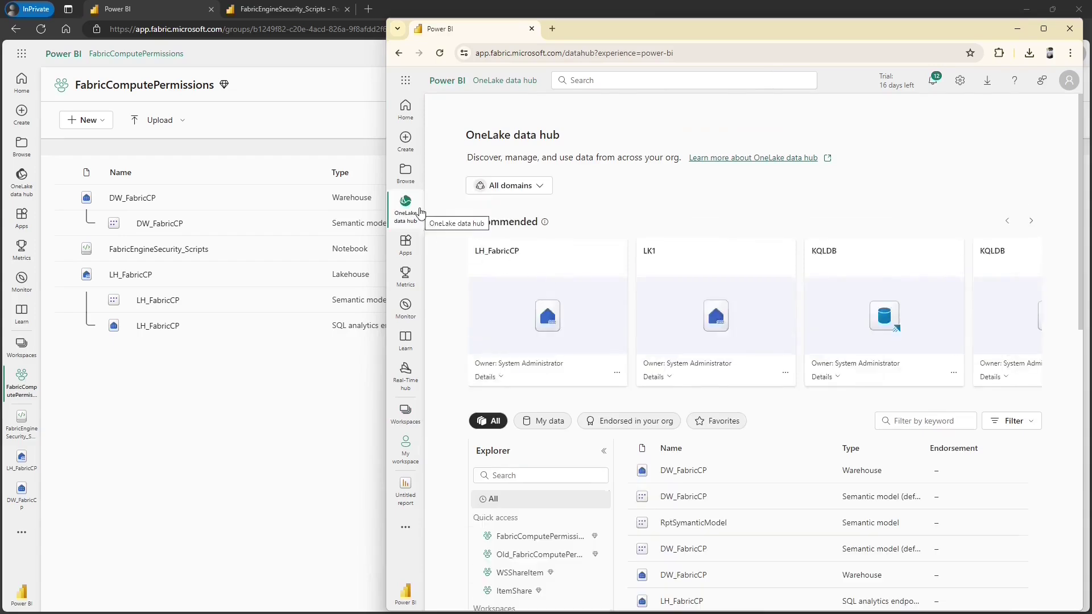
click(537, 541)
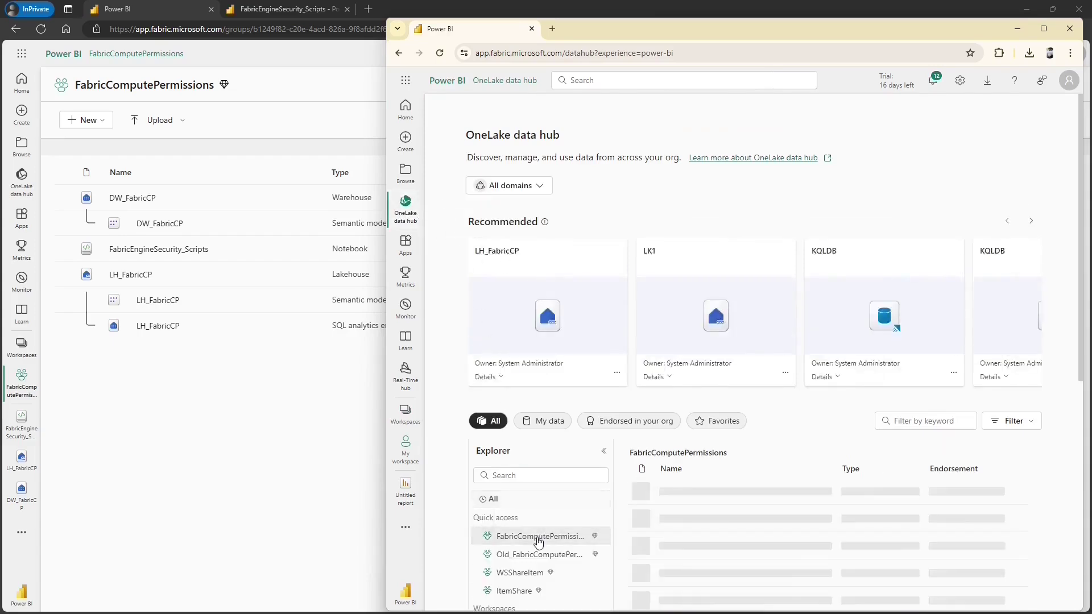
scroll(779, 455, down, 2)
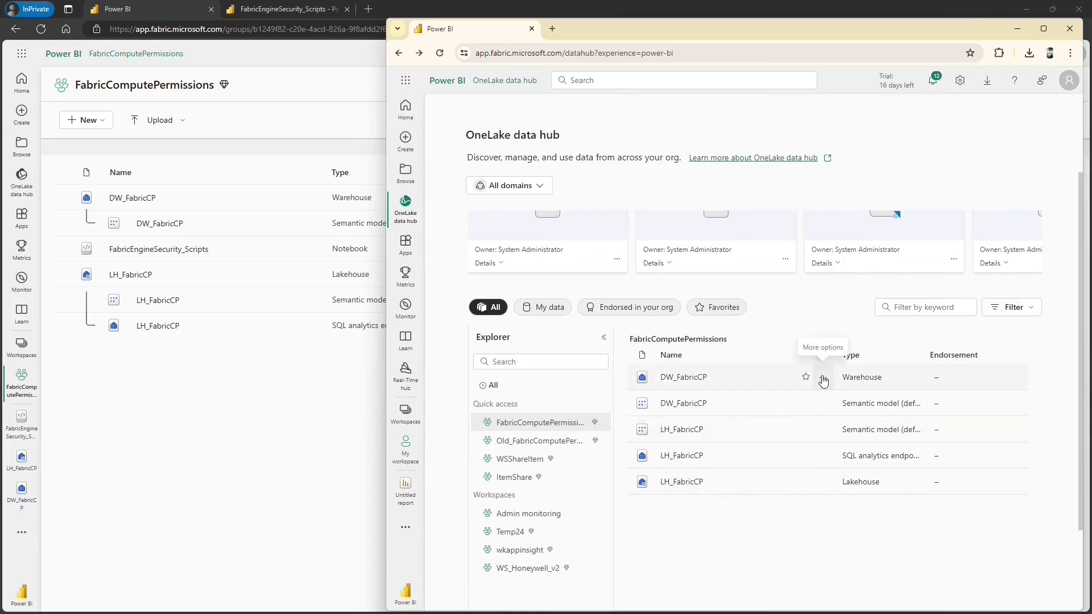
click(824, 378)
click(852, 110)
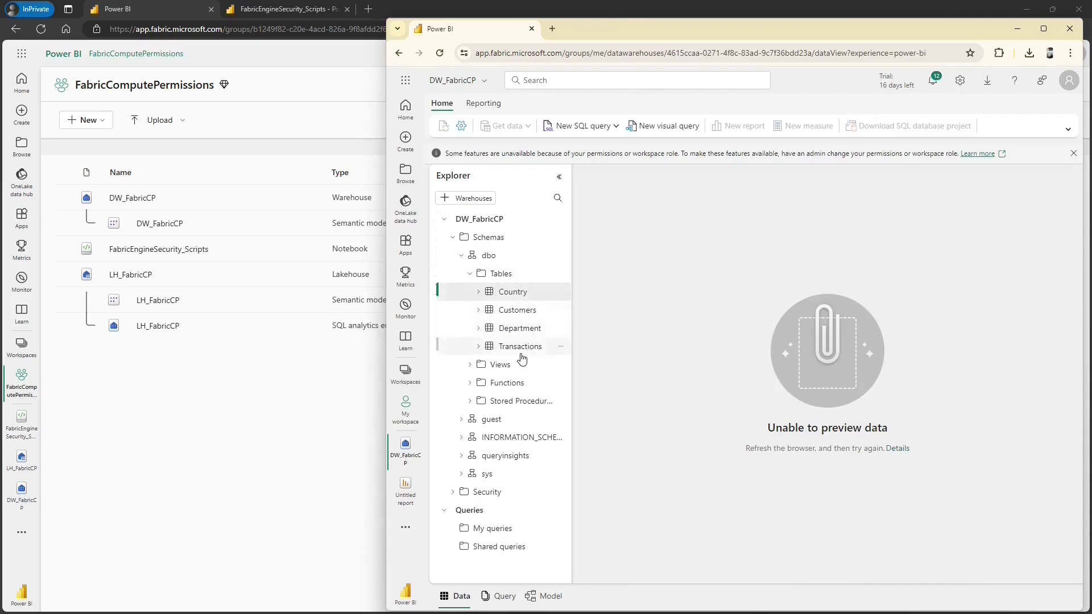
click(524, 311)
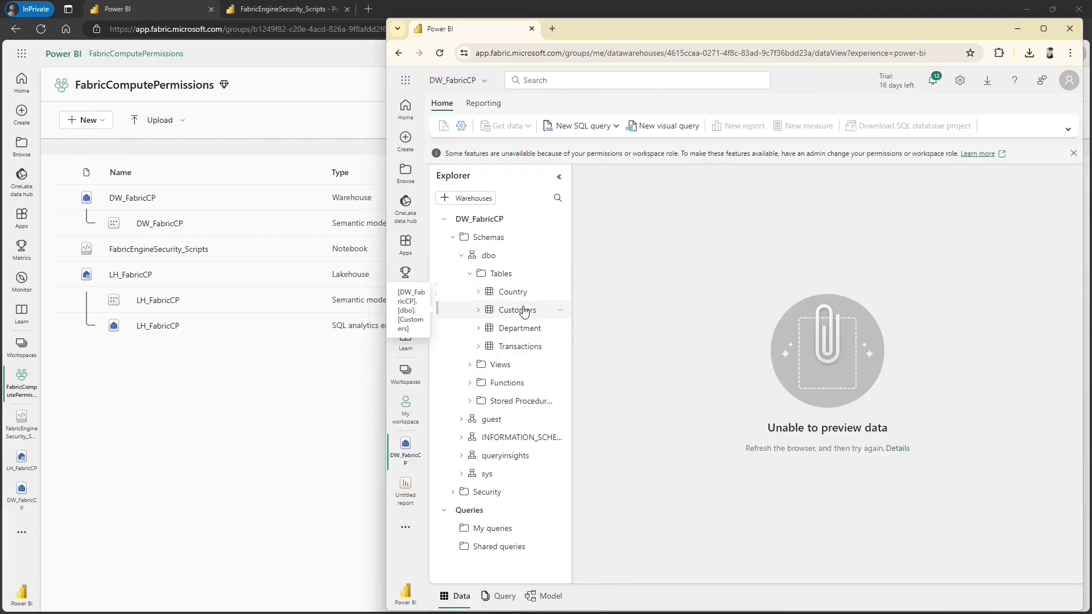
- Open the LH_FabricCP lakehouse from the OneLake data hub and switch it to its SQL analytics endpoint to check table access
click(406, 204)
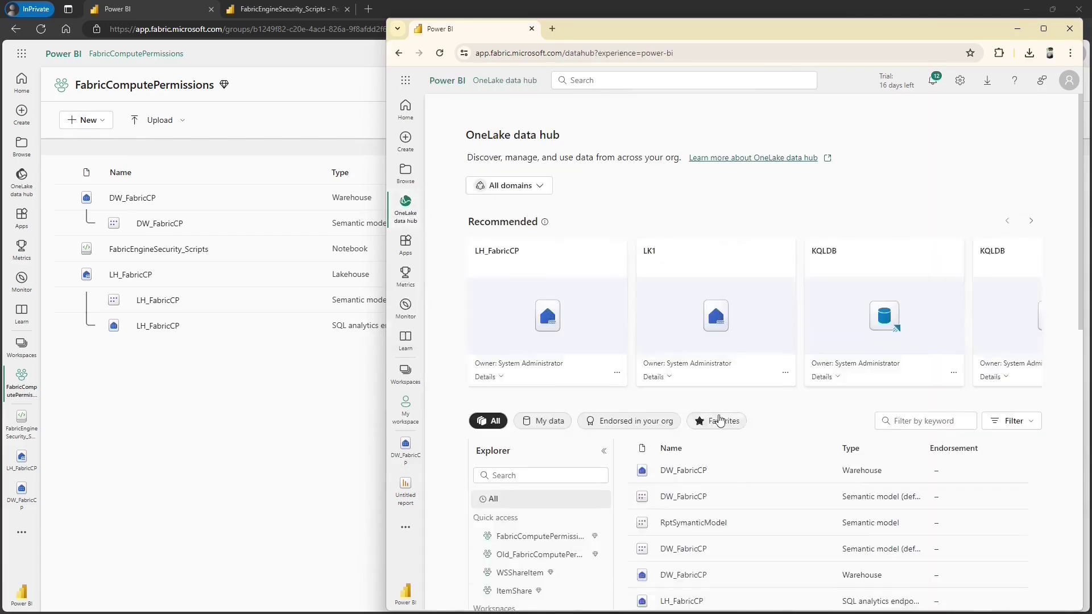
click(541, 365)
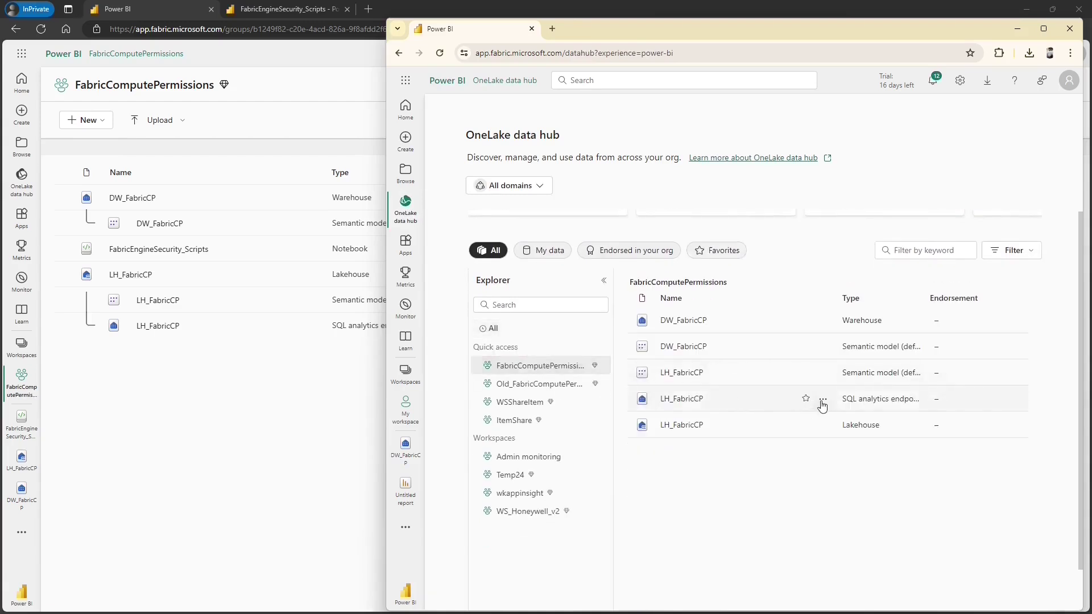
click(824, 426)
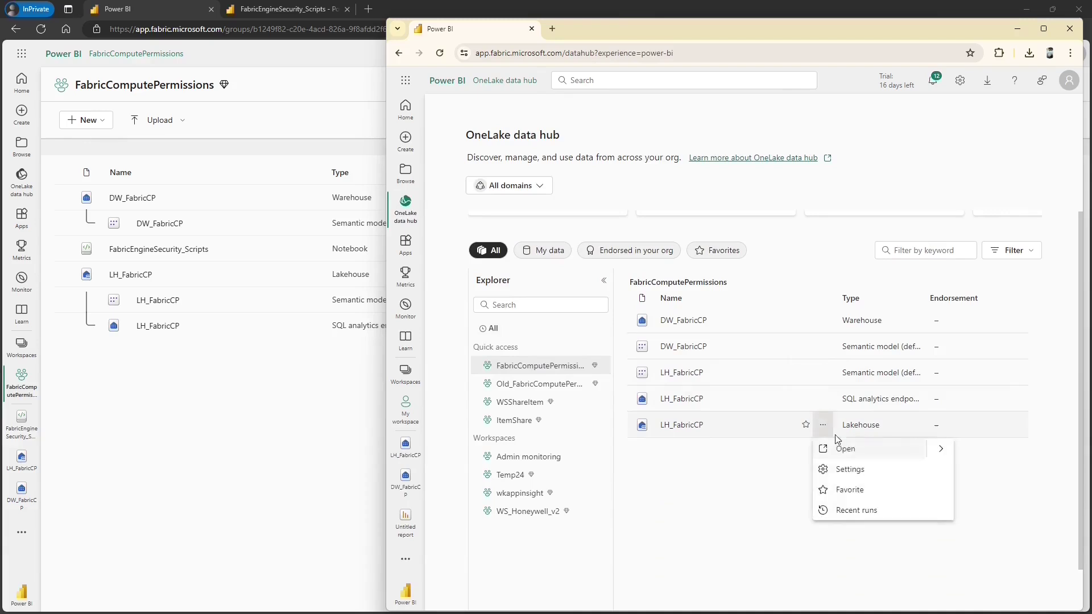
click(845, 447)
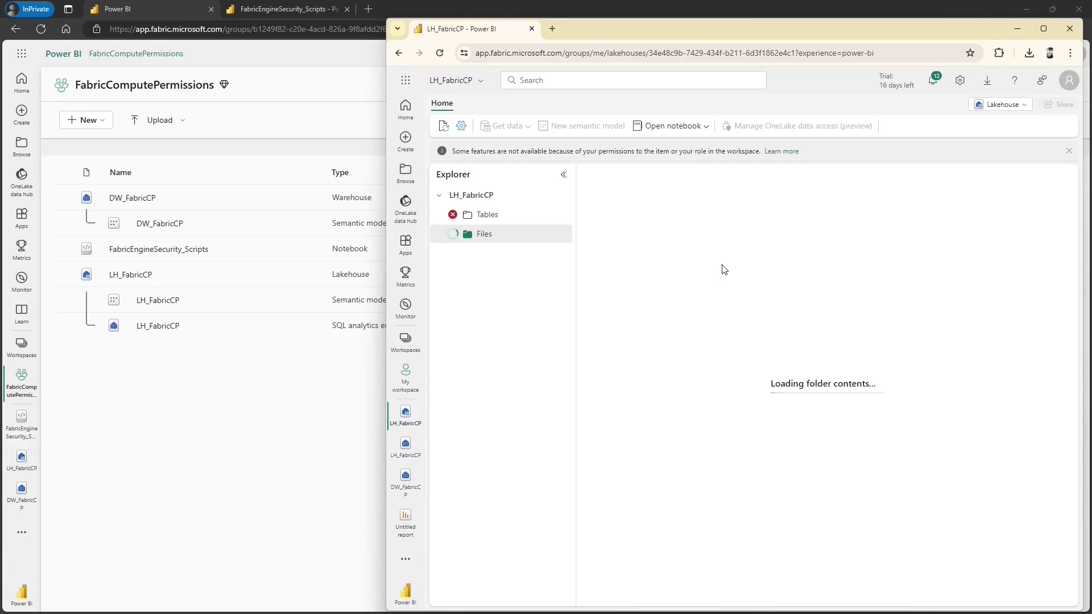
click(980, 106)
click(947, 161)
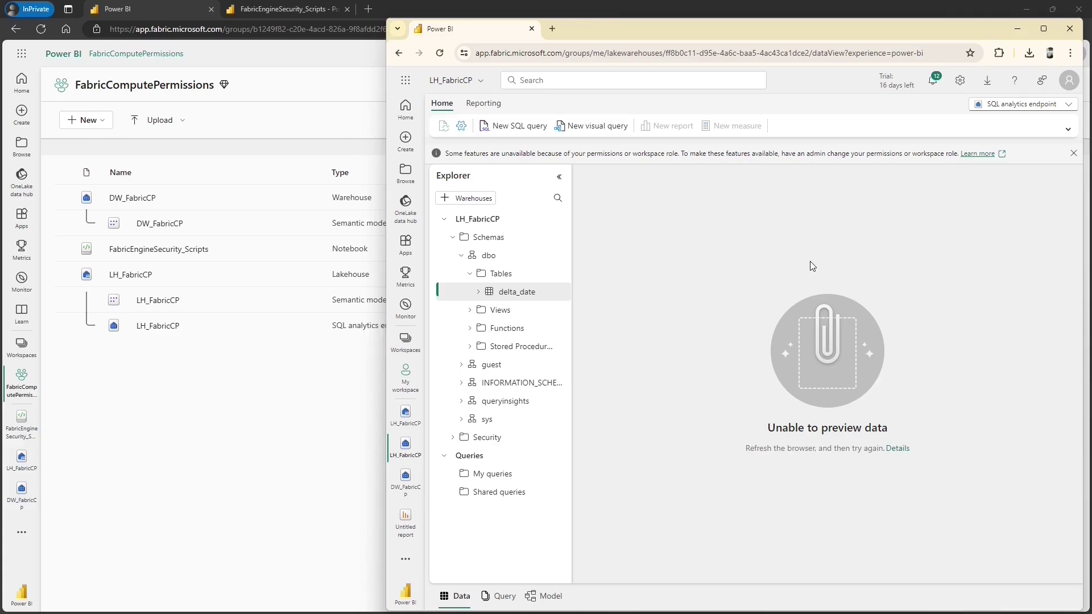
- Return to the administrator's browser window, open the DW_FabricCP warehouse and create a blank SQL query
click(216, 449)
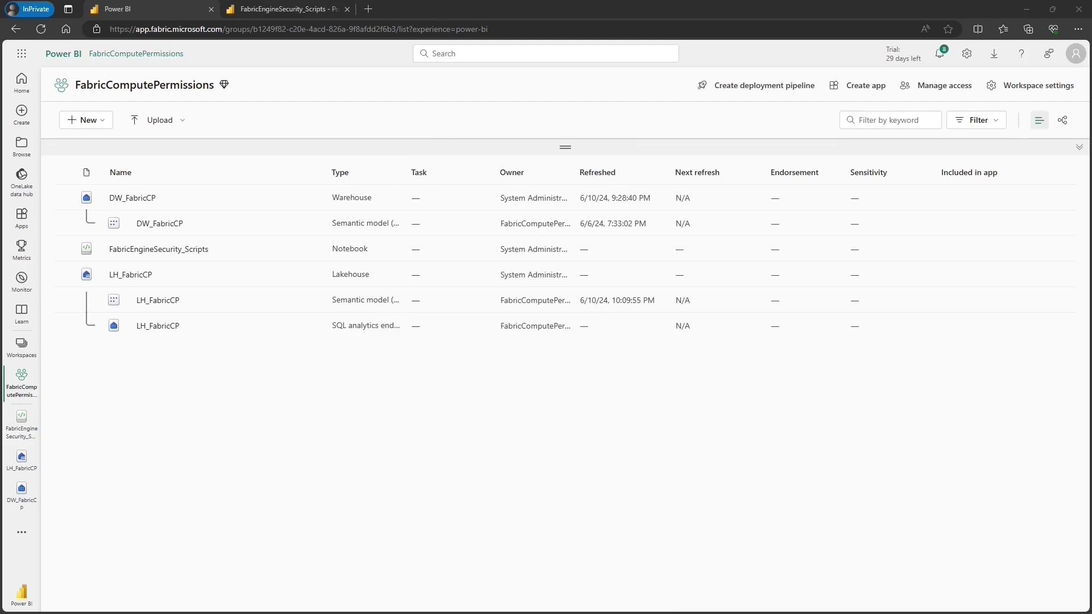
click(130, 198)
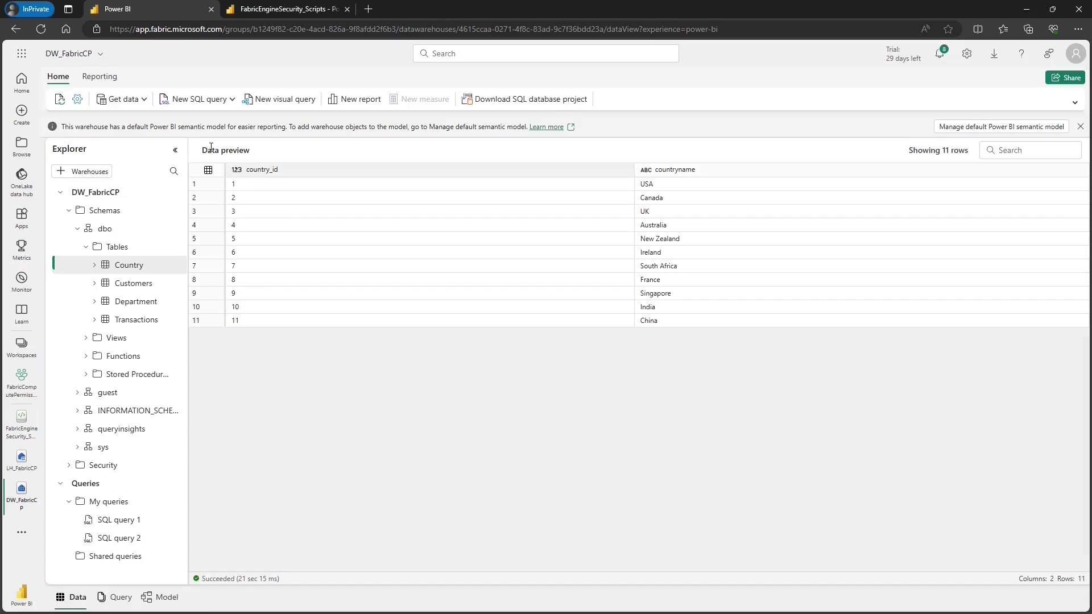
click(203, 101)
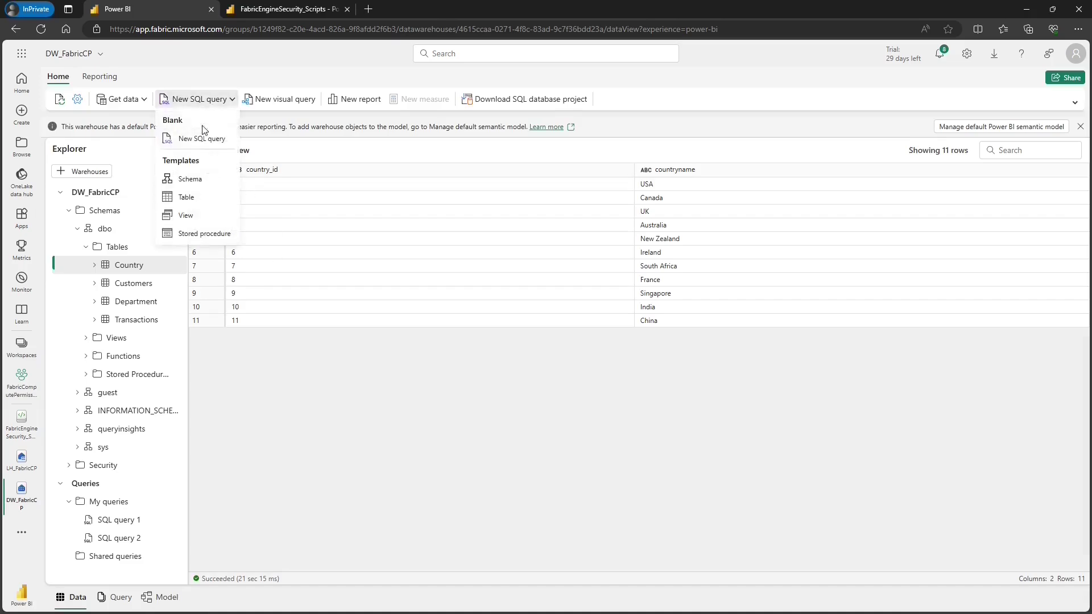
click(202, 139)
- Copy the object-level permission script from the FabricEngineSecurity_Scripts notebook into the new warehouse query
click(281, 9)
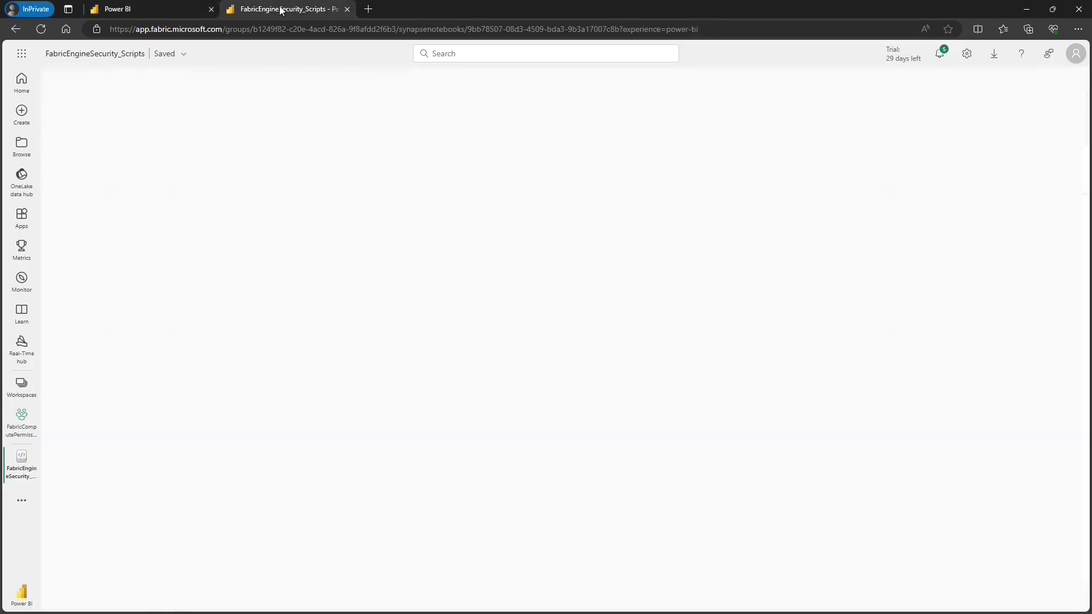
scroll(391, 324, down, 20)
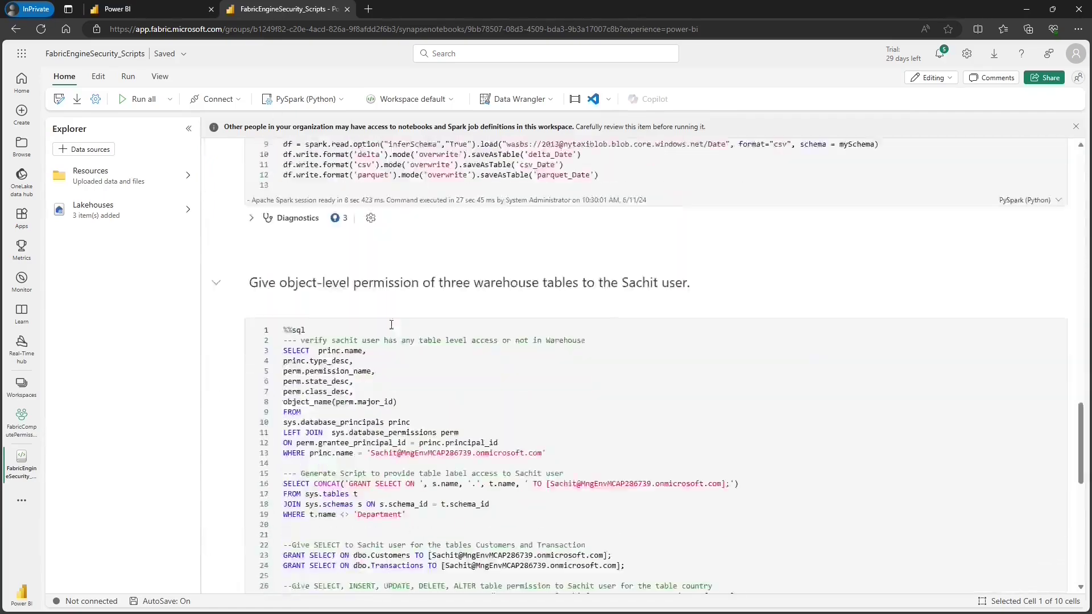
scroll(391, 325, down, 2)
drag(283, 229, 494, 511)
key(ctrl+c)
key(ctrl+Tab)
click(336, 277)
key(ctrl+v)
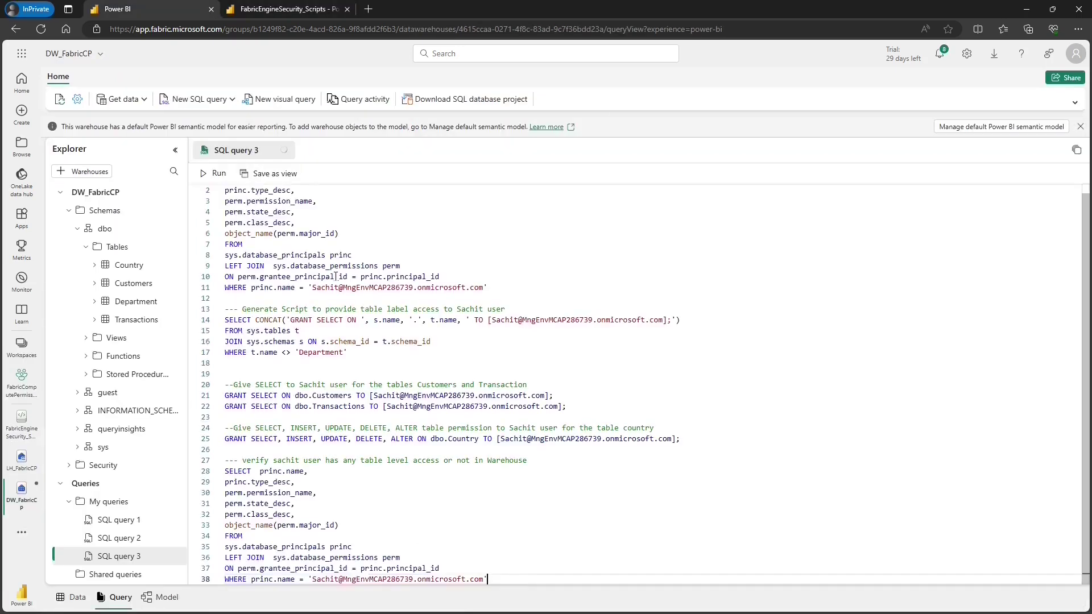
- Run only the first SELECT statement, lines 1 to 11, and view the test user's table-level permissions
scroll(336, 277, up, 1)
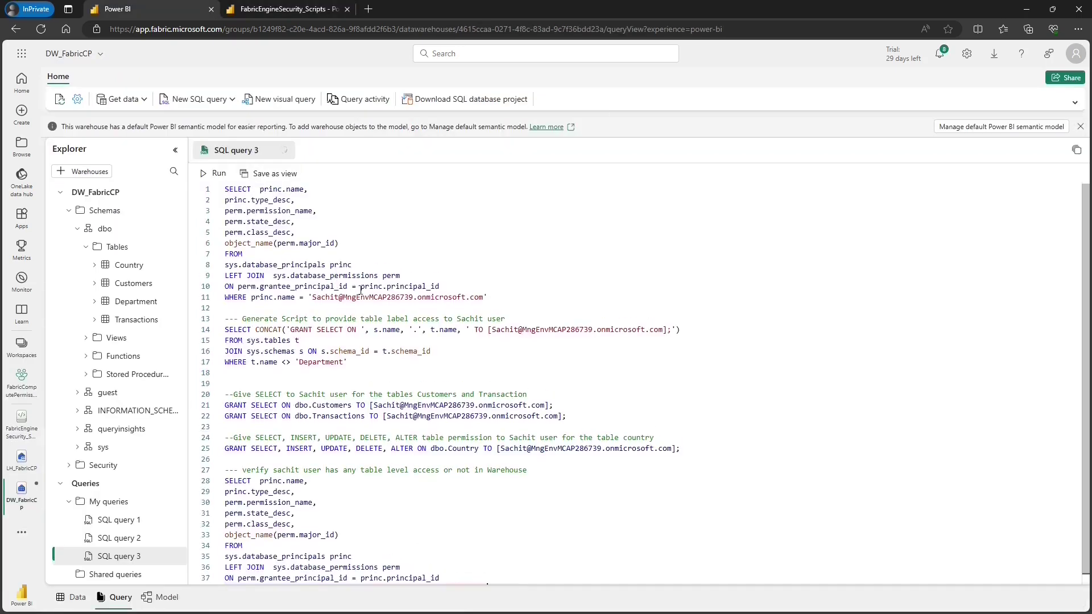
click(521, 299)
drag(487, 297, 173, 187)
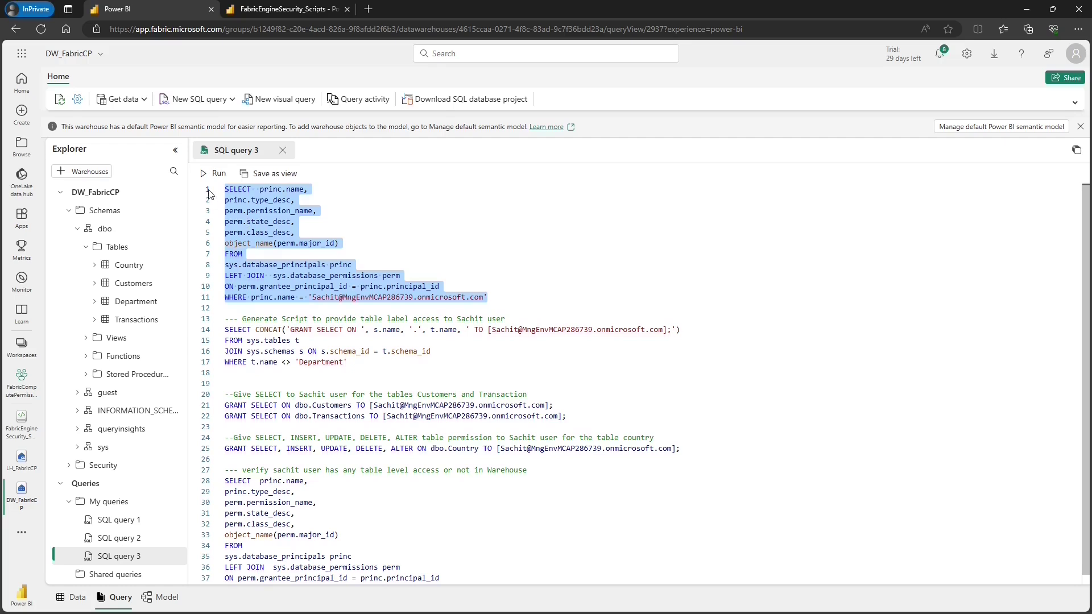
click(213, 173)
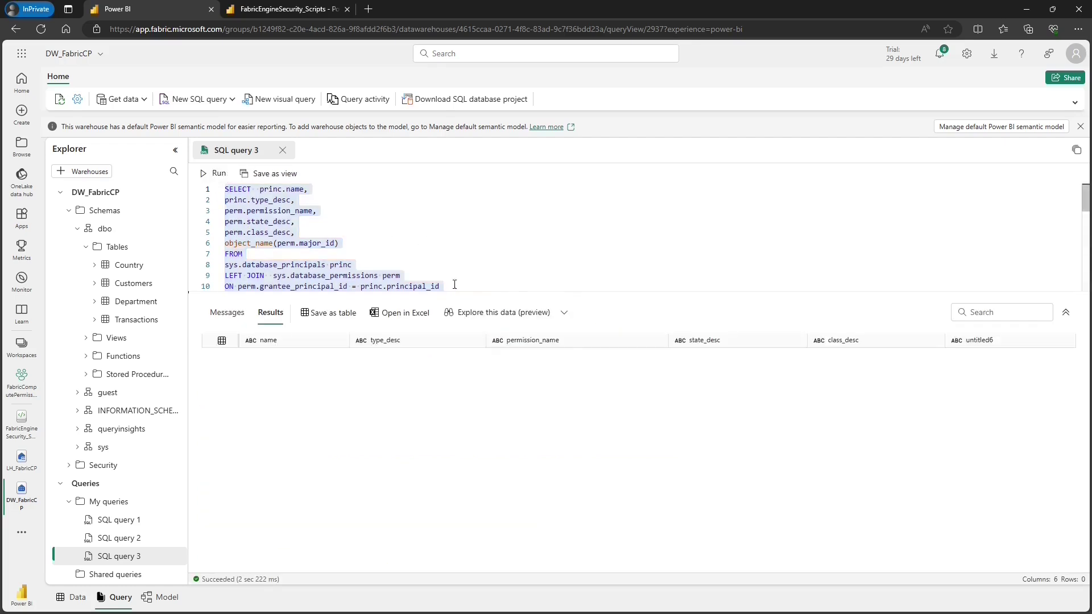
click(1066, 312)
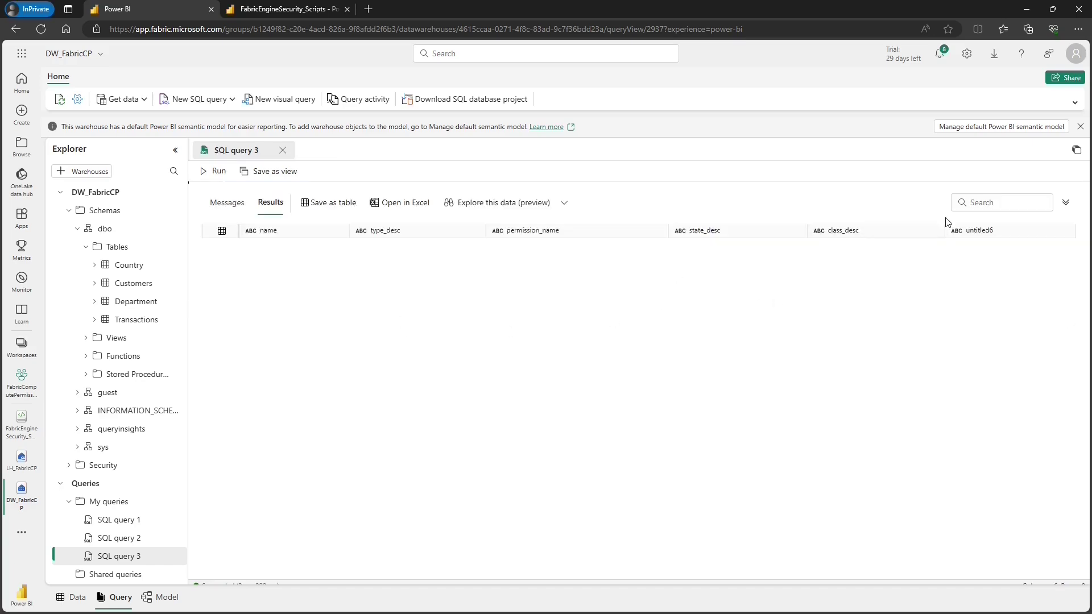
click(1067, 204)
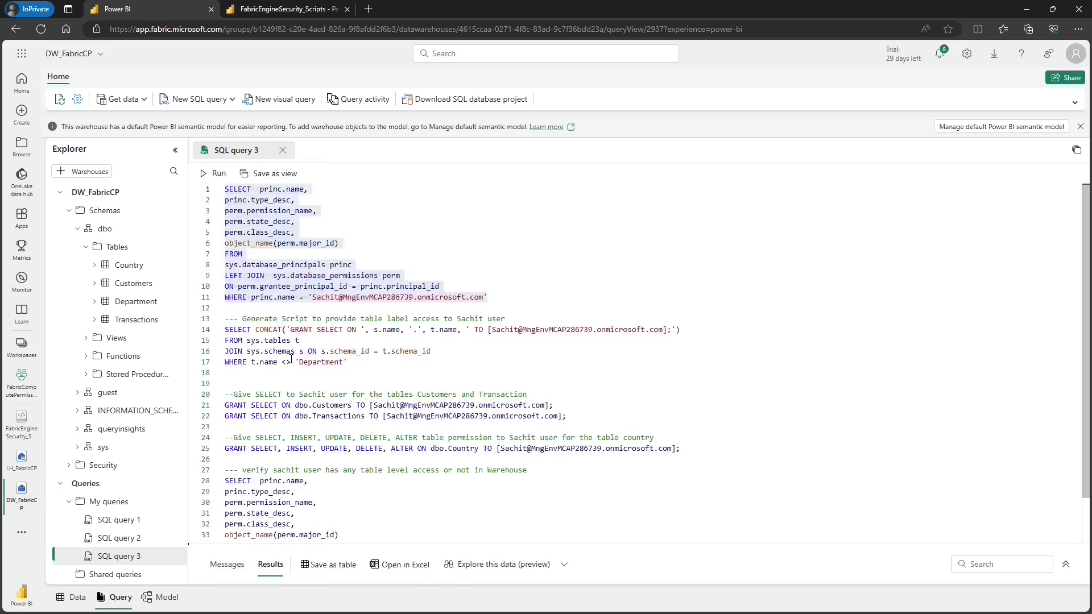
- Run the script that generates GRANT SELECT statements for every table except Department and show its results below the code
scroll(330, 349, down, 1)
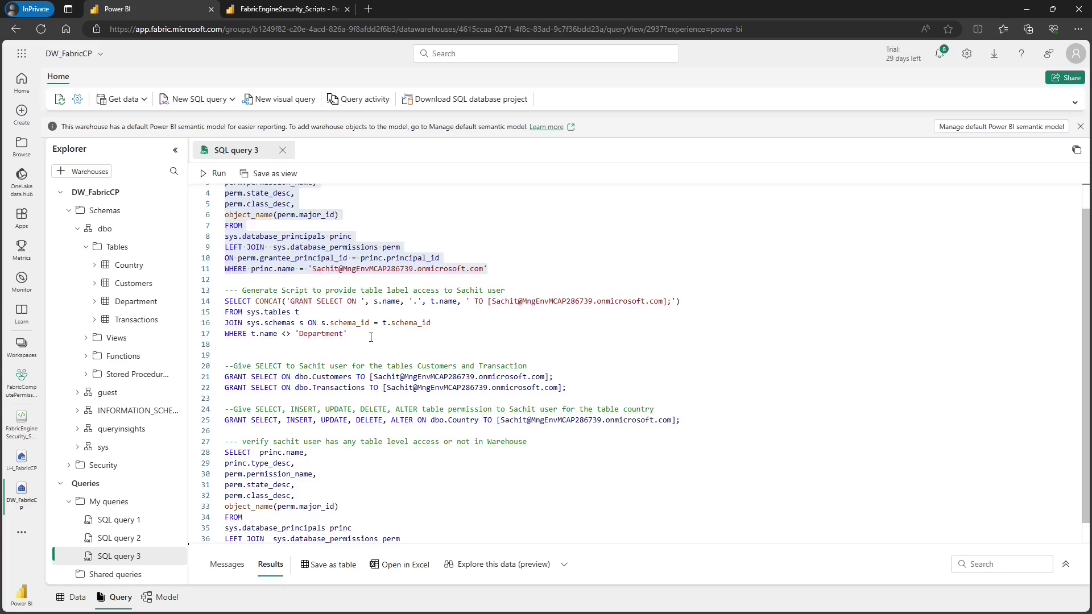
drag(371, 337, 203, 291)
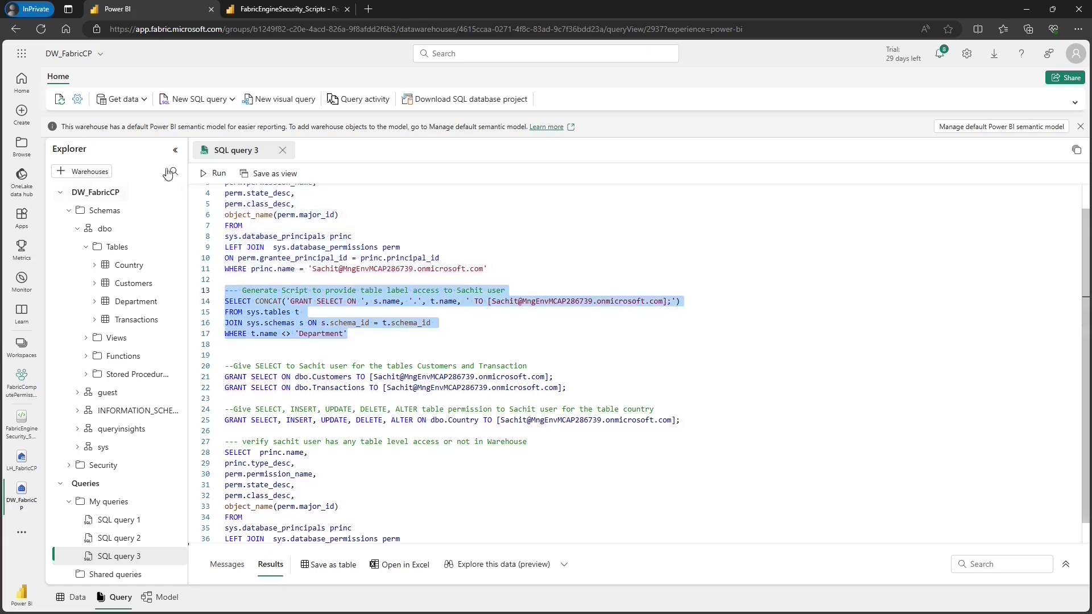
click(215, 174)
scroll(356, 239, down, 1)
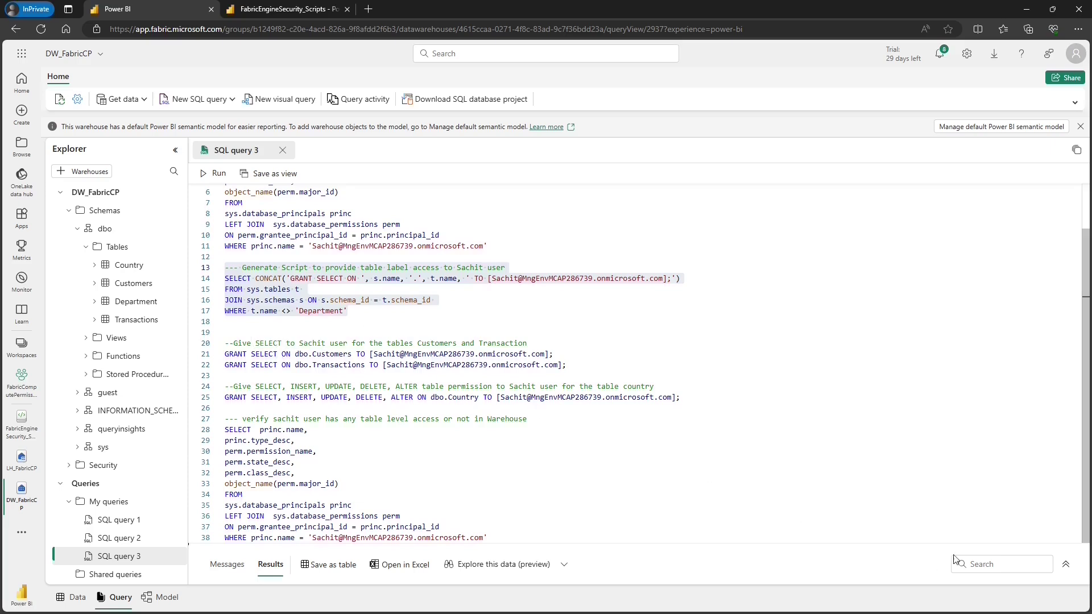
click(1066, 564)
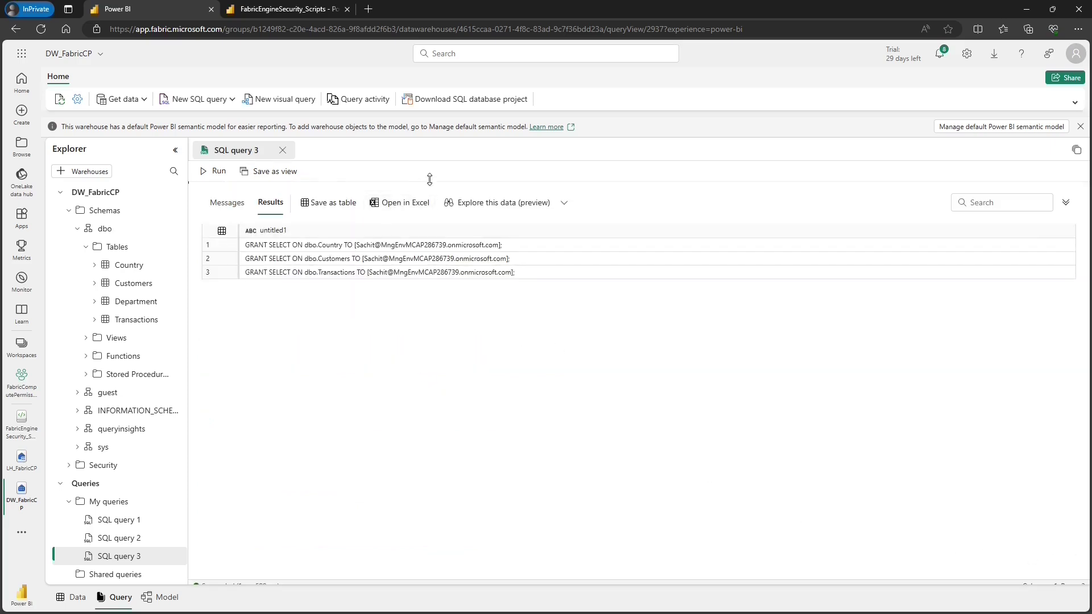
drag(531, 182, 516, 392)
scroll(370, 284, down, 3)
click(233, 274)
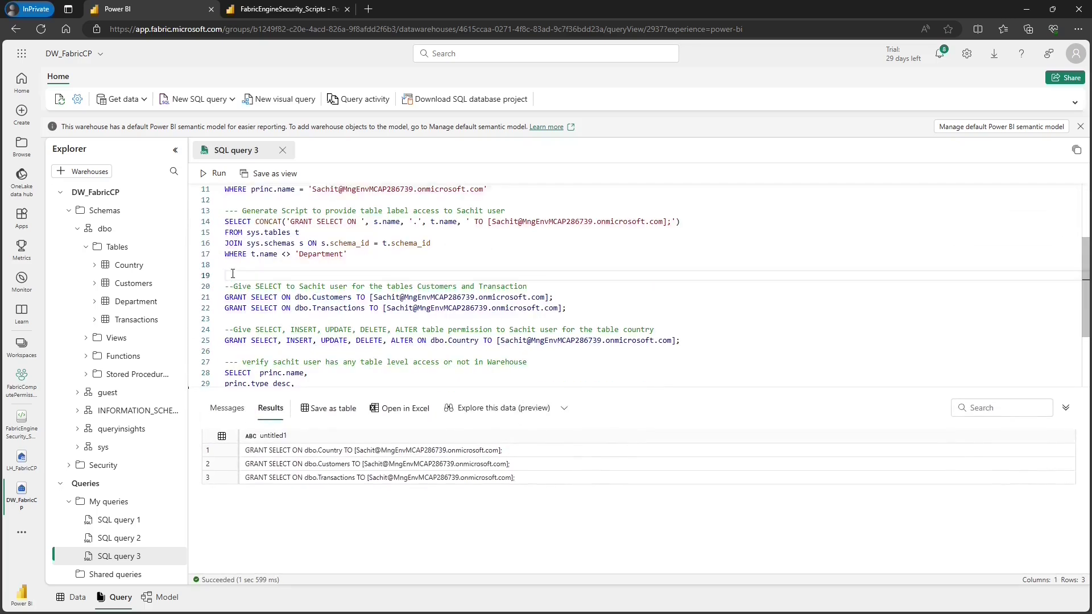
- Run the GRANT statements giving the test user SELECT on Customers and Transactions, and SELECT, INSERT, UPDATE, DELETE and ALTER on Country
double_click(328, 309)
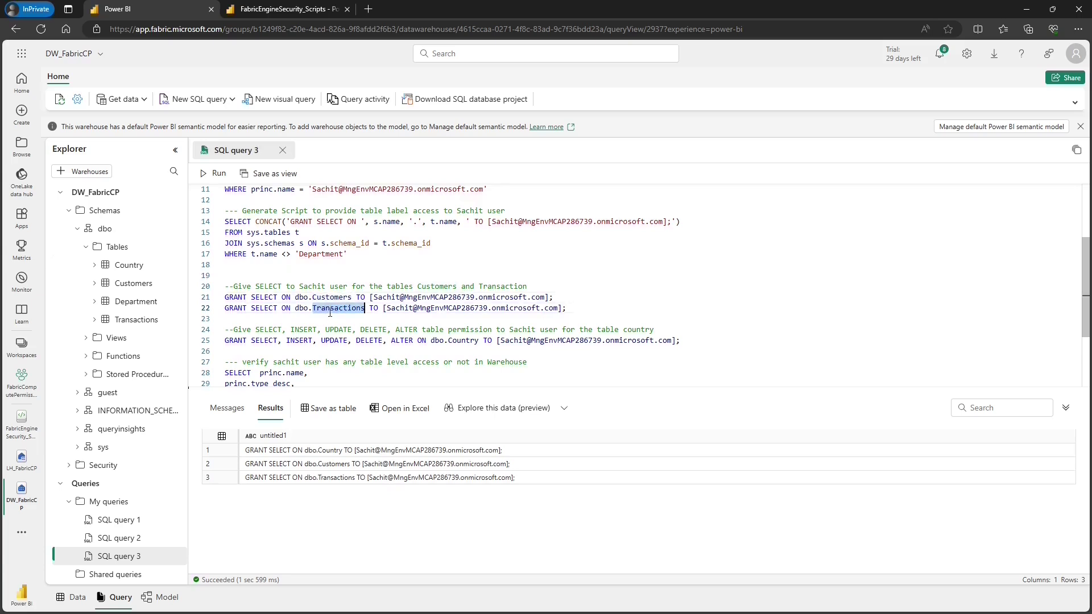
drag(592, 313, 228, 275)
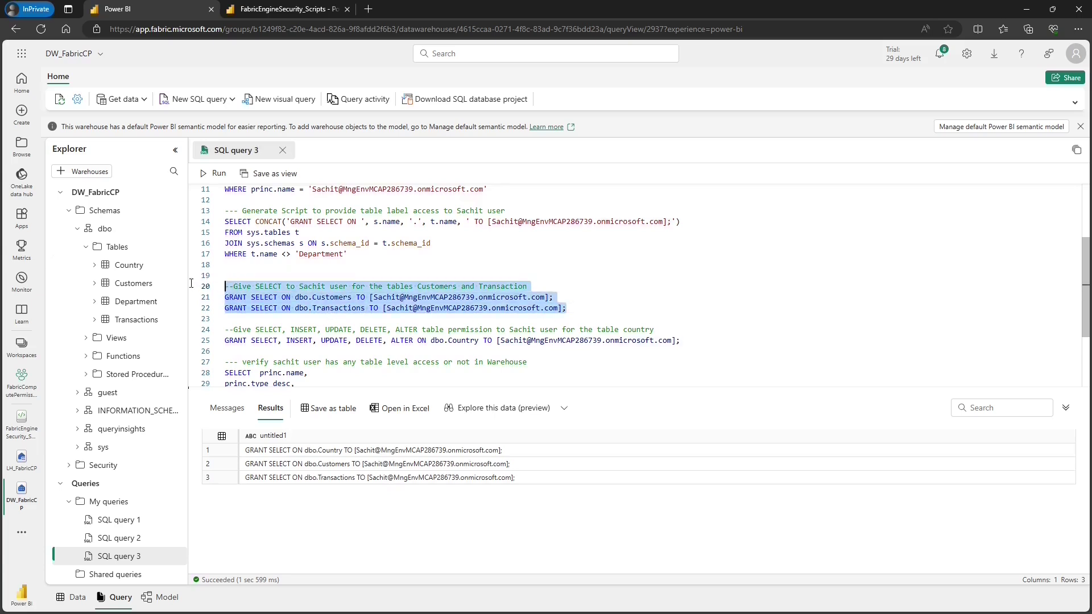
click(216, 173)
scroll(267, 313, down, 1)
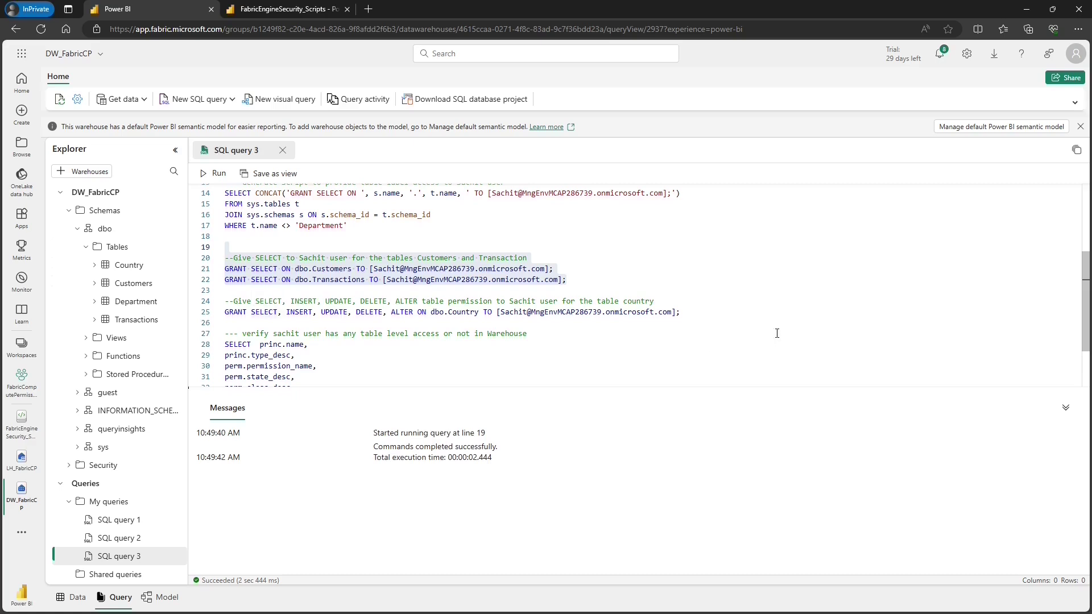
drag(683, 312, 226, 301)
click(216, 173)
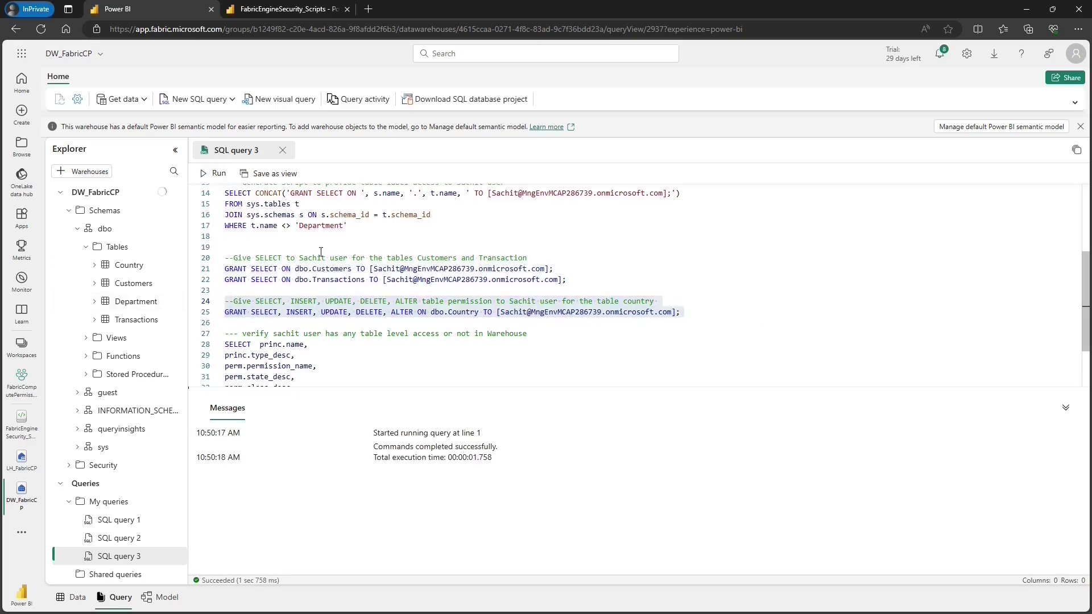
- Run only the final verification query, lines 27 to 38, and review the test user's table-level permissions in the warehouse
scroll(321, 252, down, 3)
scroll(321, 254, up, 2)
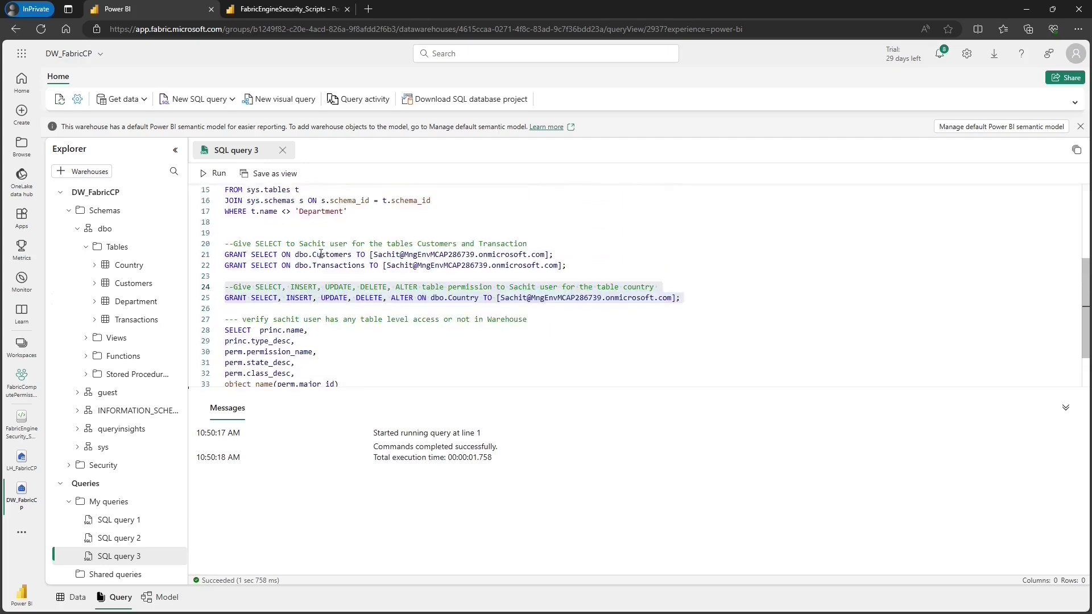
scroll(321, 254, down, 3)
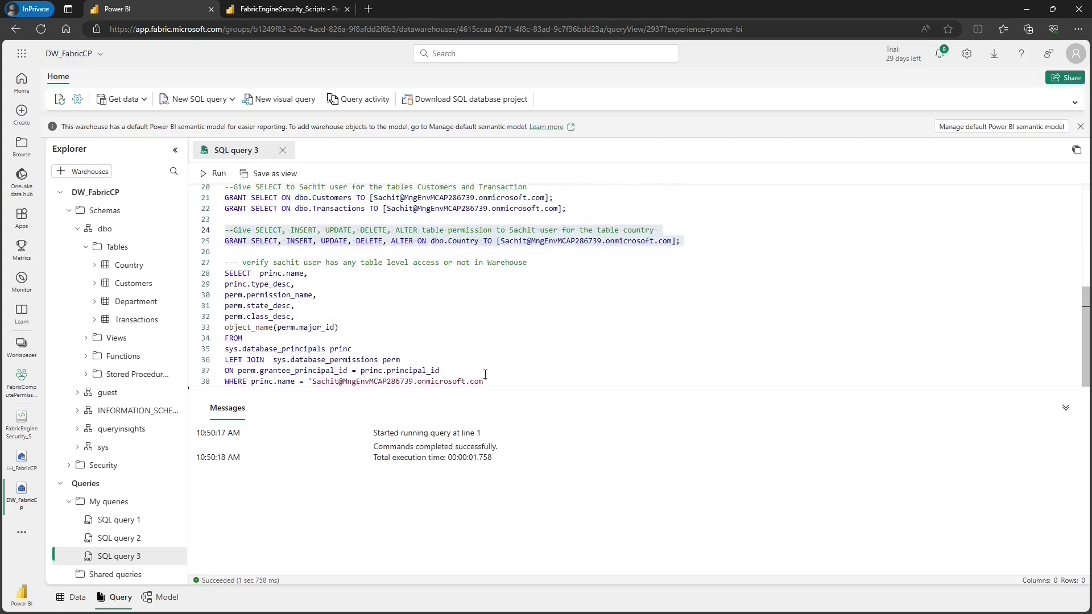
drag(486, 381, 191, 265)
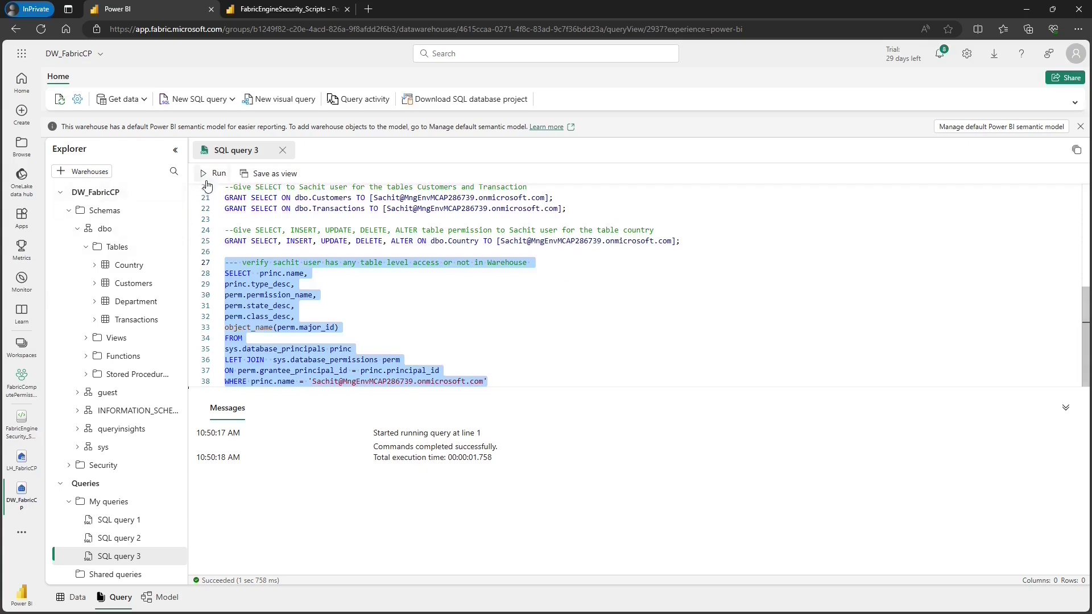
click(211, 174)
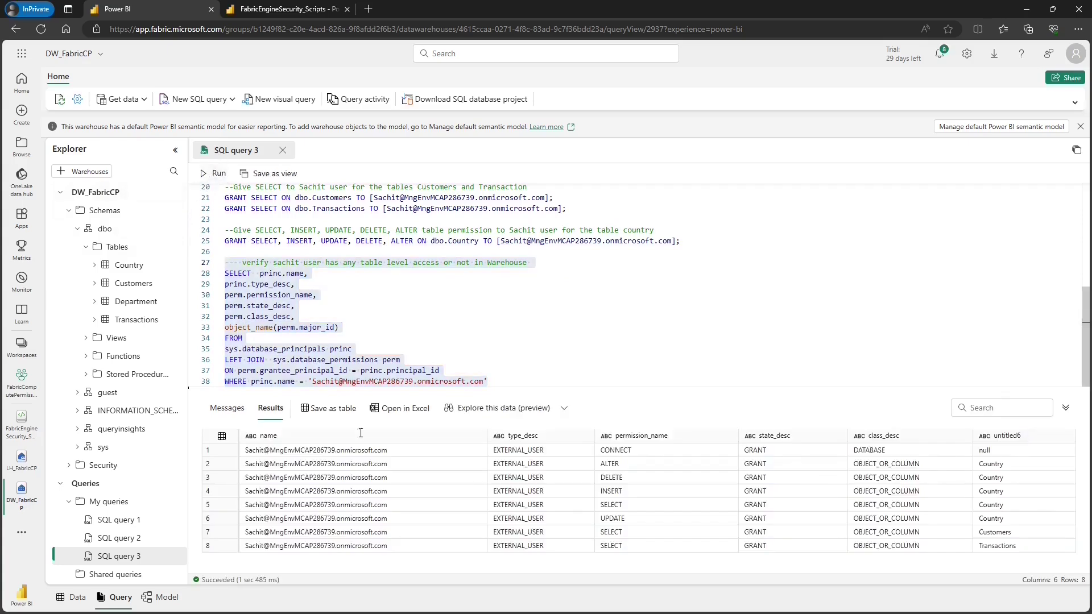
click(618, 467)
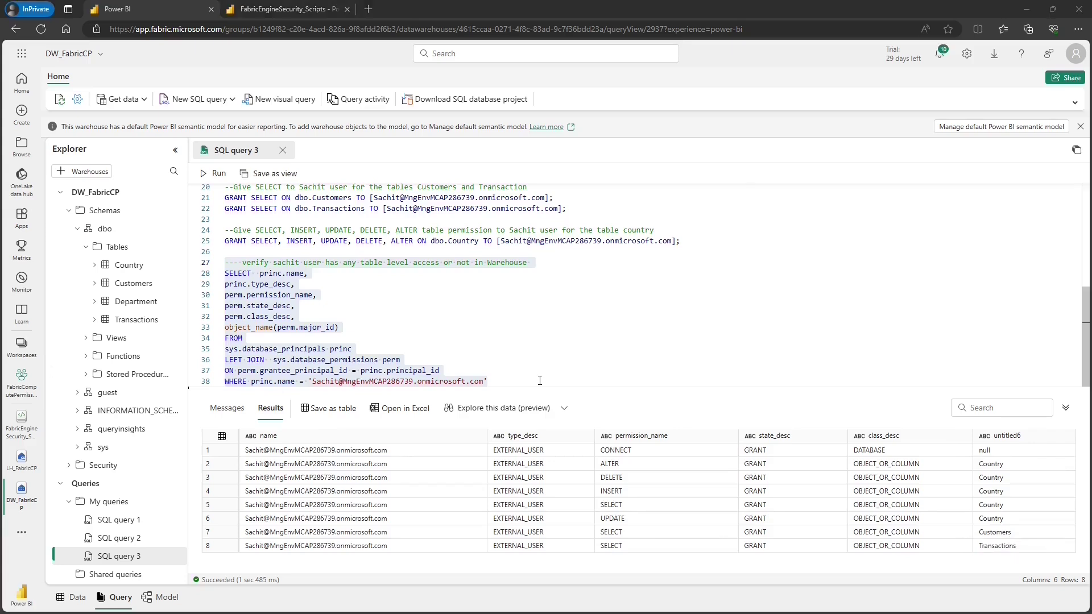
- Open the LH_FabricCP SQL analytics endpoint from the FabricComputePermissions workspace and create a blank SQL query
click(21, 378)
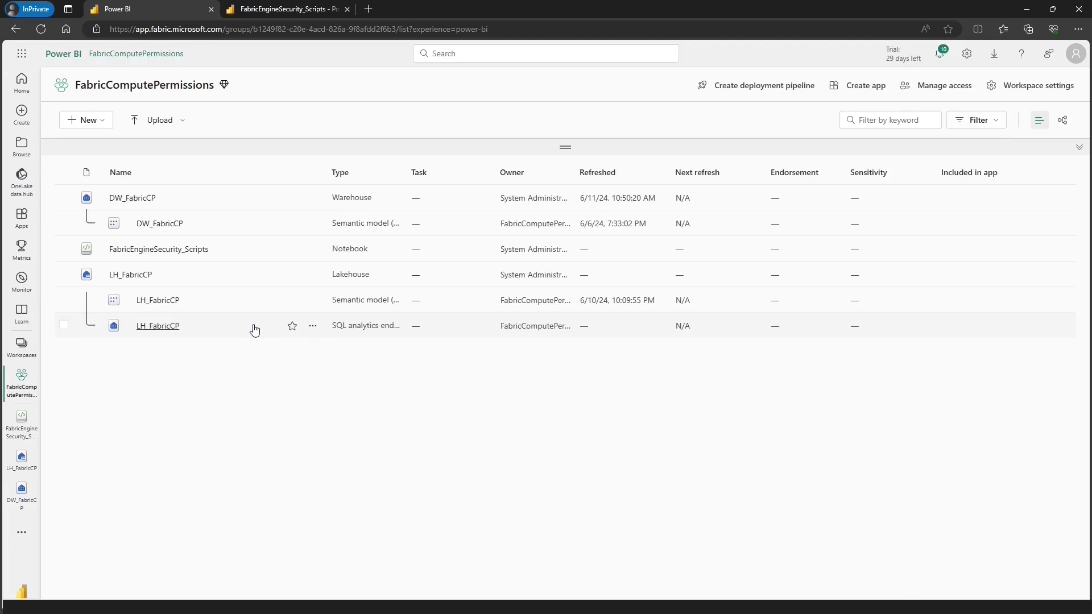
click(254, 329)
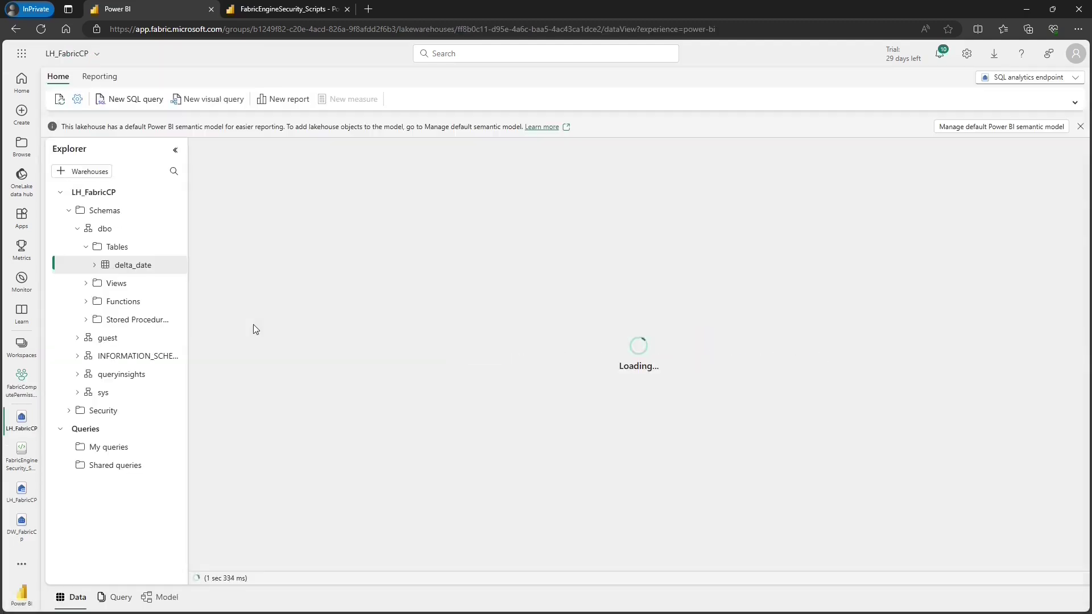
click(133, 108)
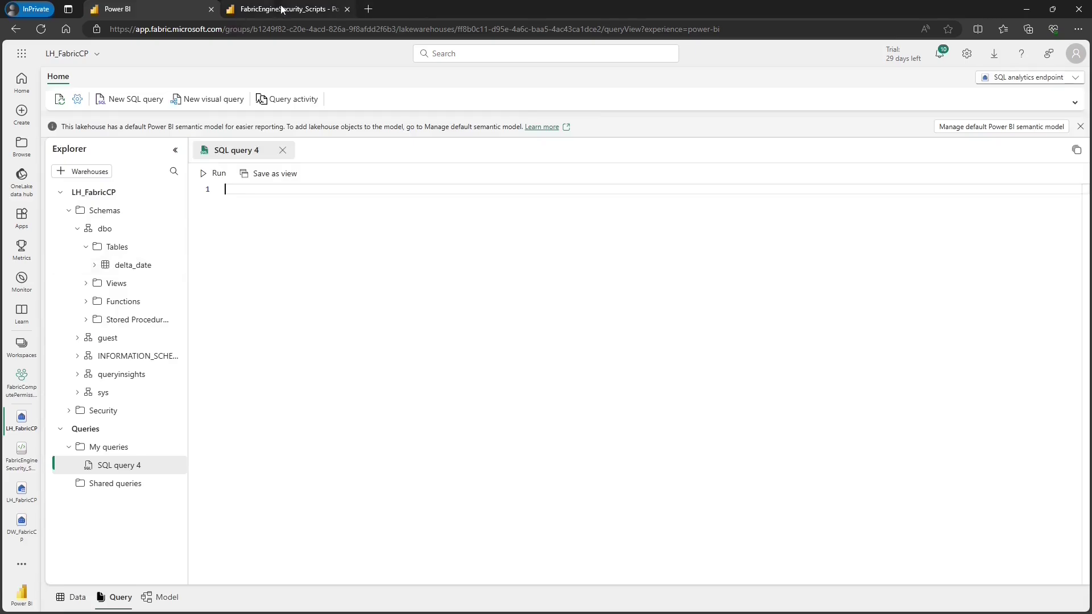
- Copy the delta_date object-level permission script, without the %%sql line, from section 10 of the FabricEngineSecurity_Scripts notebook into the new lakehouse query
click(282, 9)
scroll(374, 275, down, 7)
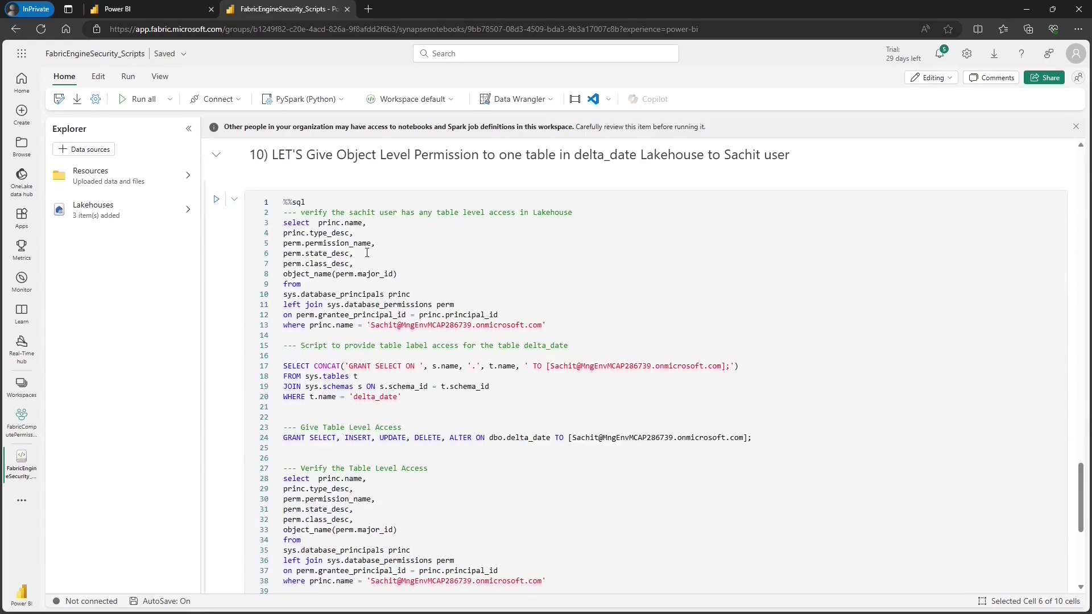
drag(285, 212, 547, 581)
scroll(575, 516, down, 1)
right_click(397, 268)
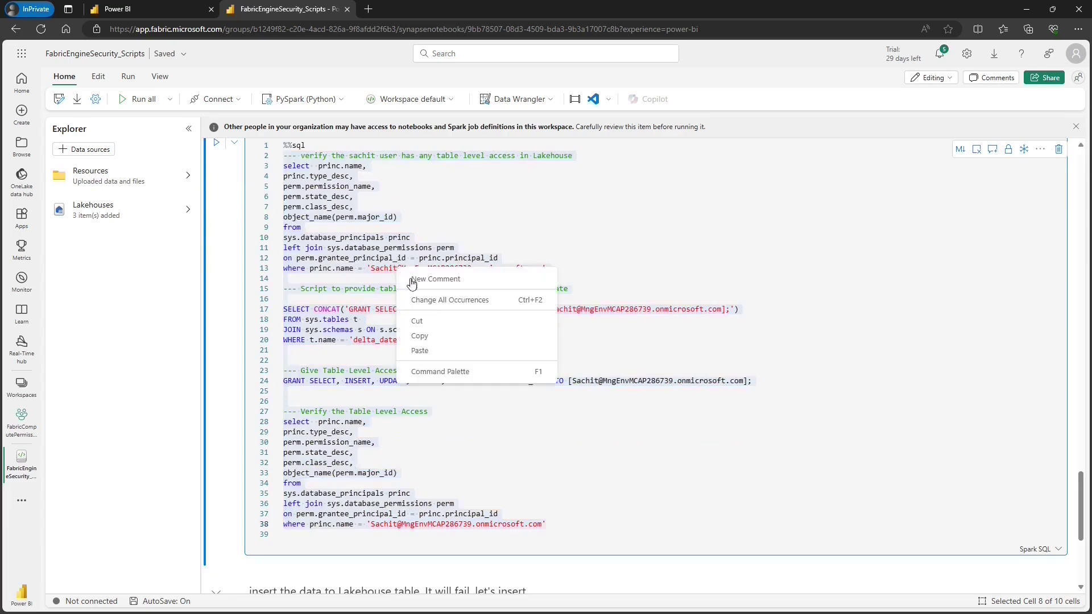
click(421, 336)
click(148, 9)
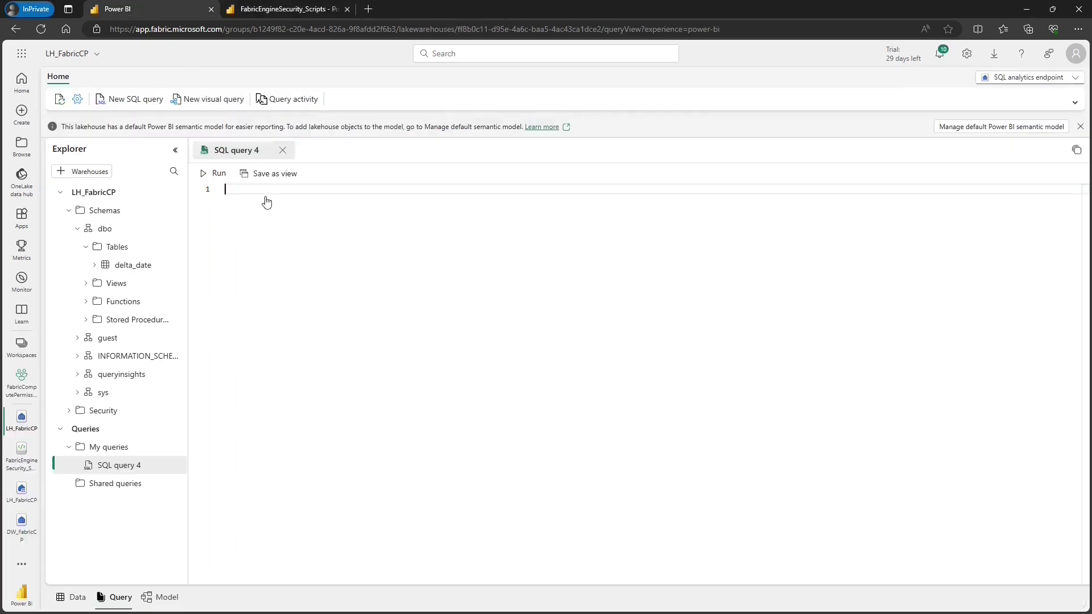
key(ctrl+v)
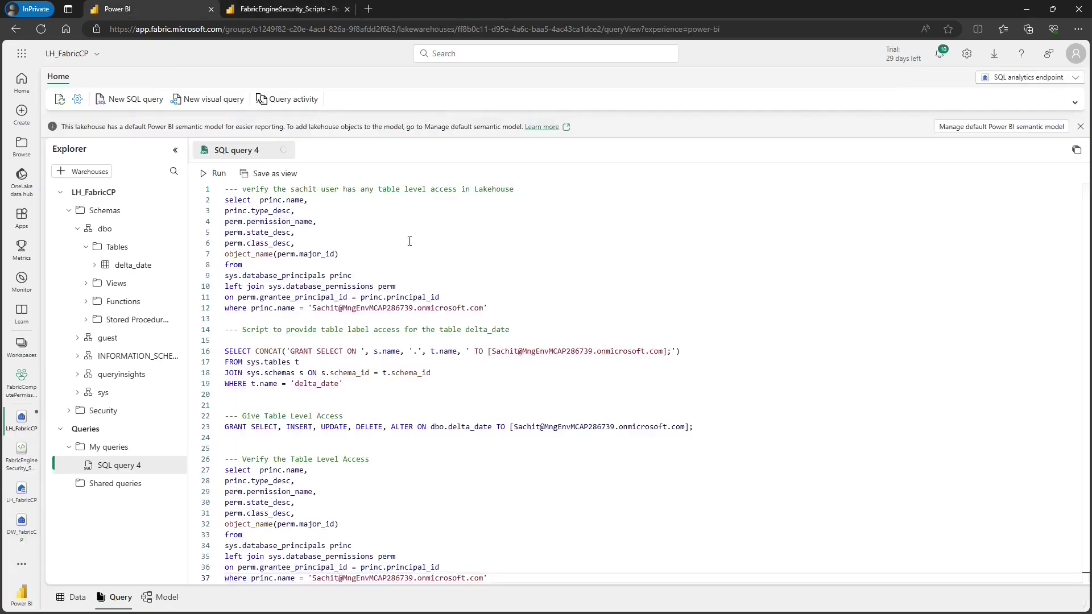
- Run only the first select statement, lines 1 to 12, to check the test user's table-level access in the lakehouse
drag(512, 310, 210, 190)
click(214, 172)
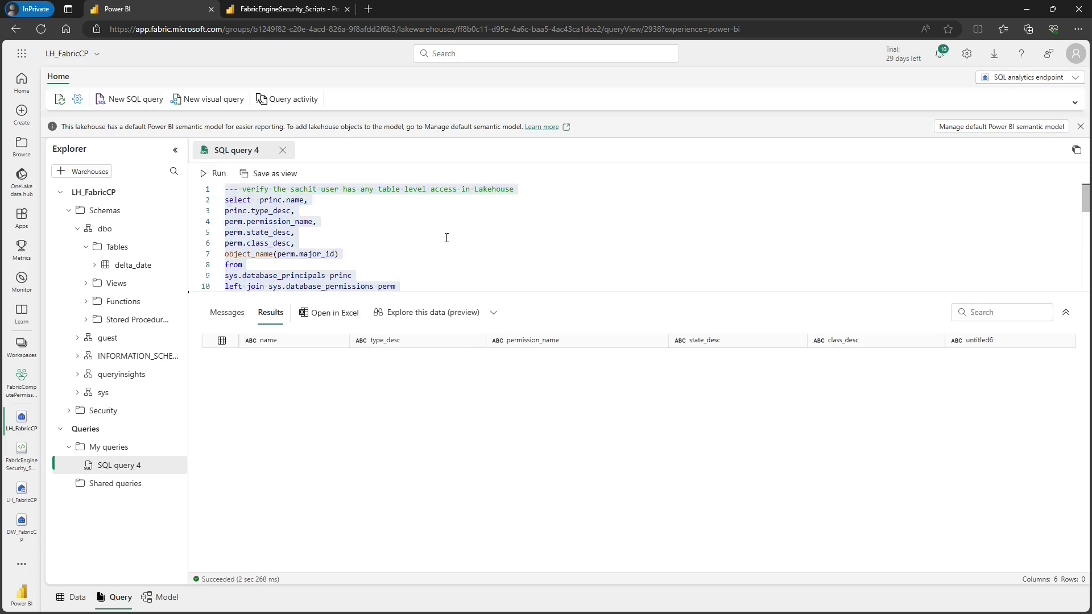
- Run the statement granting the test user SELECT, INSERT, UPDATE, DELETE and ALTER on dbo.delta_date
scroll(446, 238, down, 4)
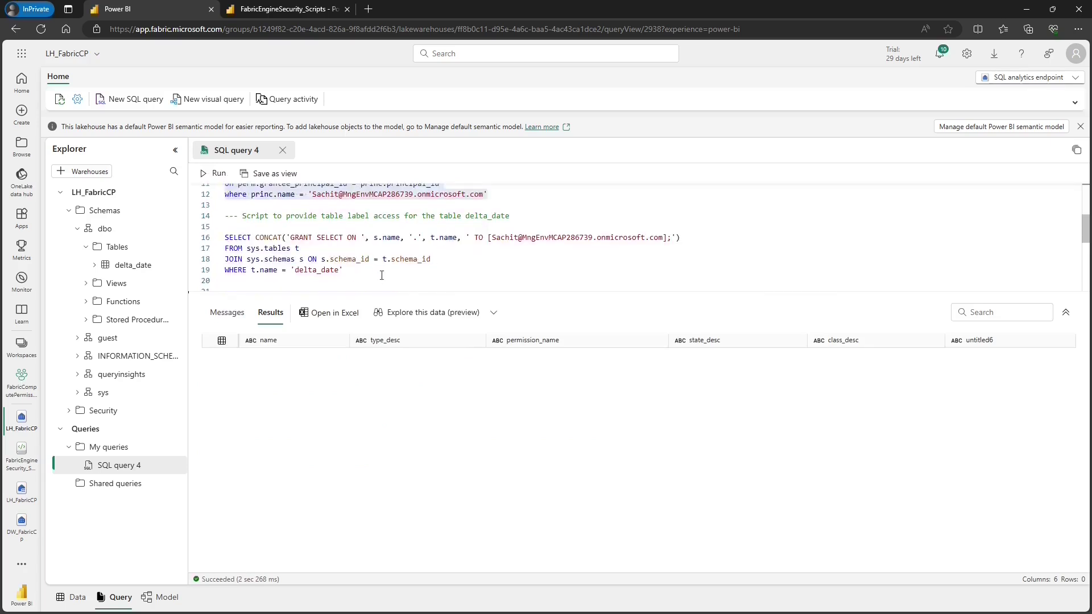
drag(360, 274, 212, 230)
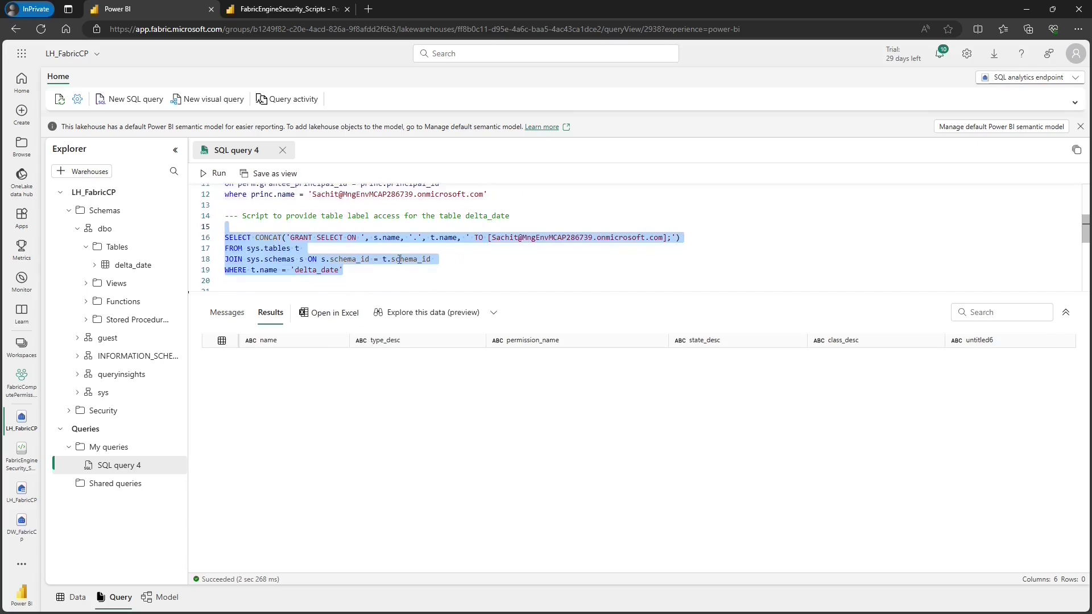
scroll(400, 259, down, 2)
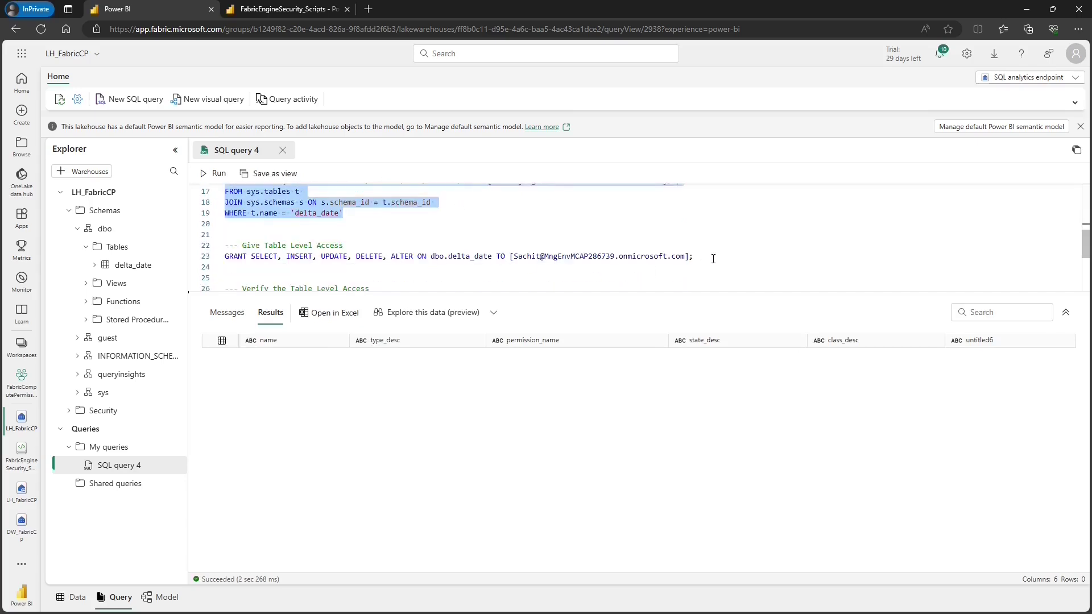
drag(713, 259, 214, 252)
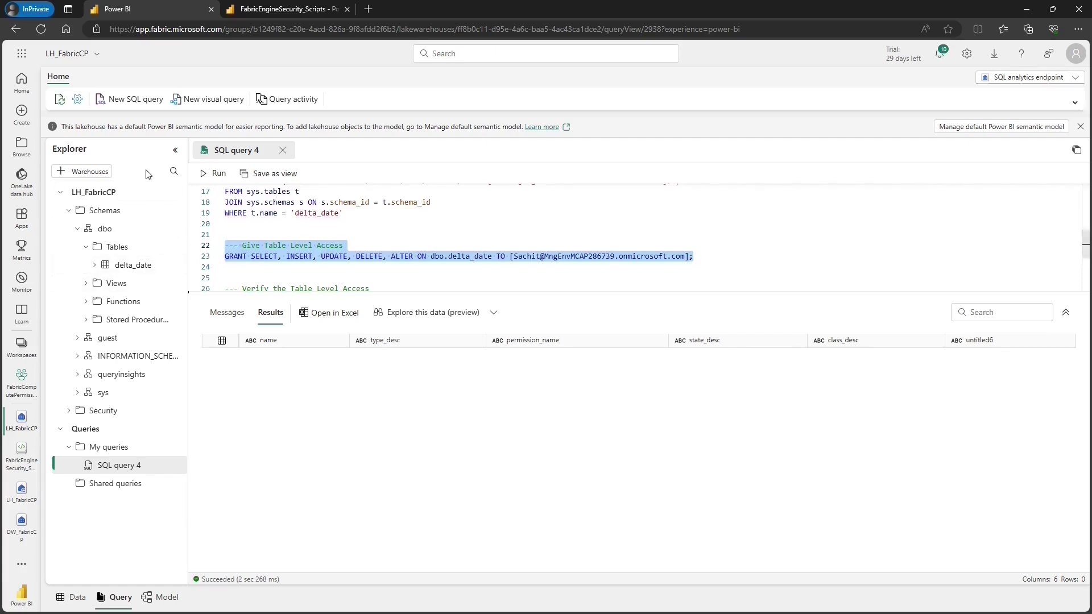
click(209, 173)
- Run only the "Verify the Table Level Access" query at the end of the lakehouse script
scroll(454, 257, down, 4)
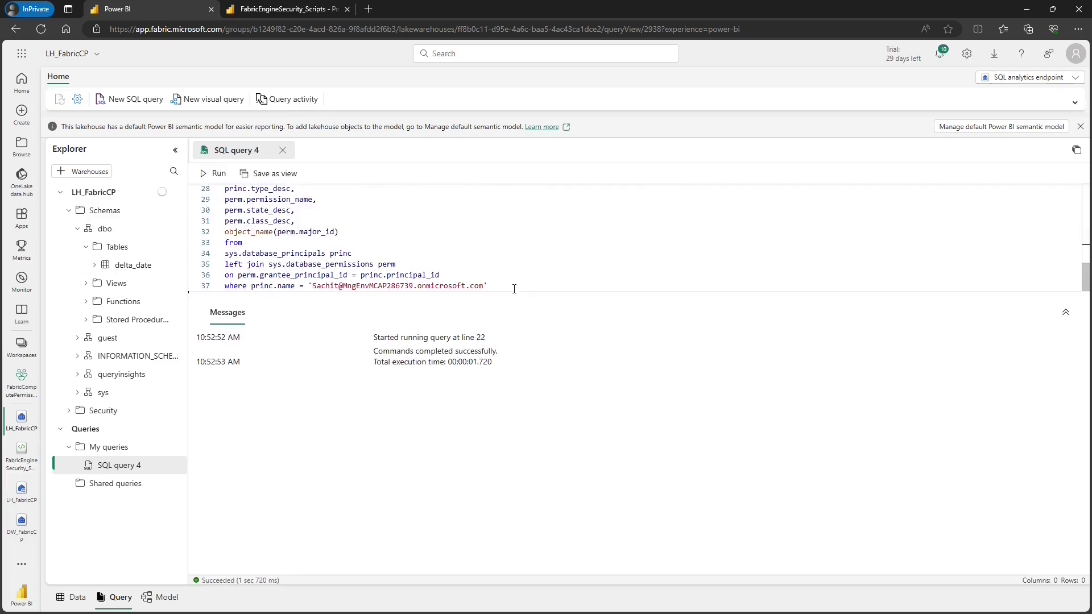
click(507, 285)
drag(495, 285, 231, 275)
click(215, 174)
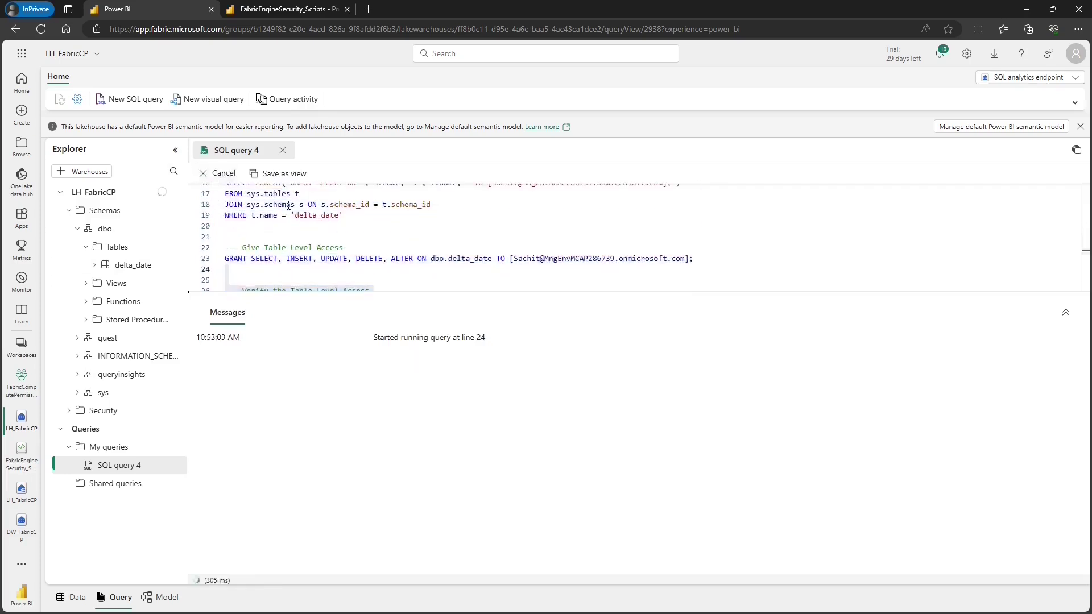
scroll(400, 230, down, 5)
- Examine each result row's user type, permission name, state, class and object for the test user's lakehouse permissions
click(631, 353)
click(755, 396)
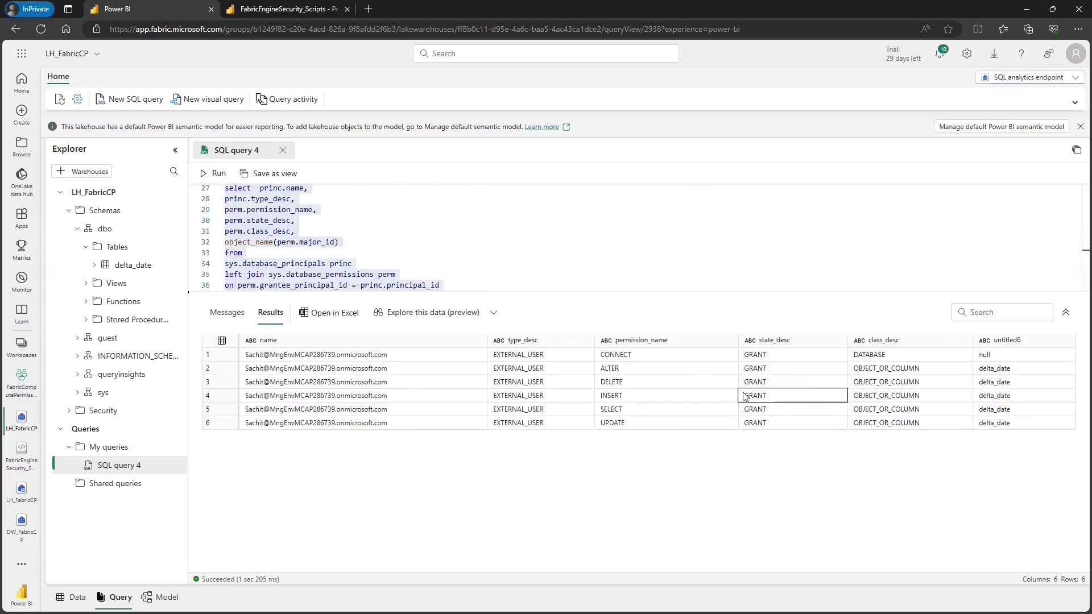
click(540, 409)
click(337, 413)
click(543, 423)
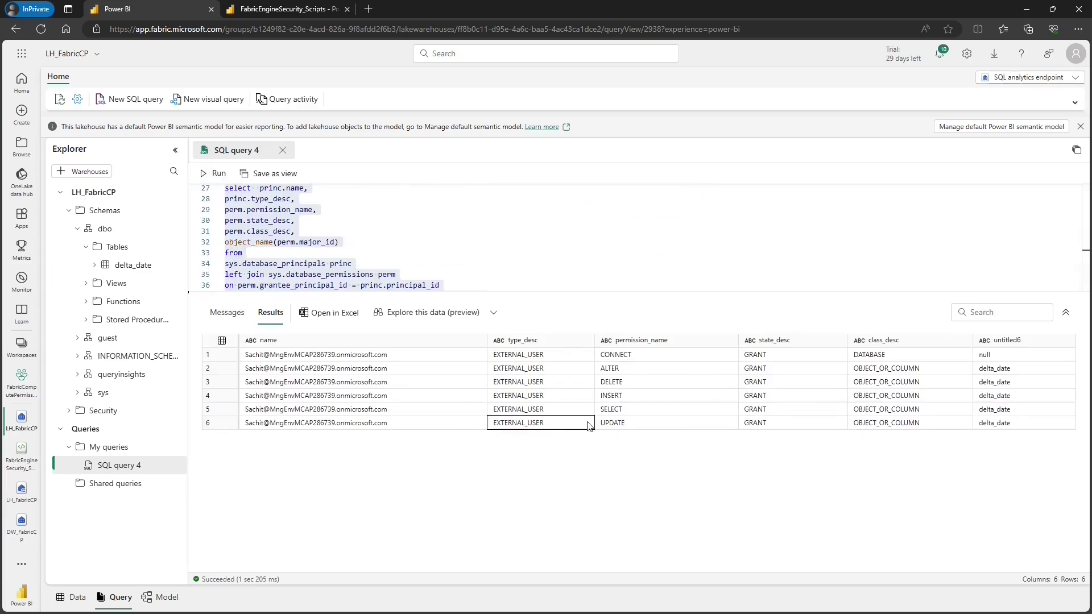
click(618, 367)
click(619, 381)
click(619, 395)
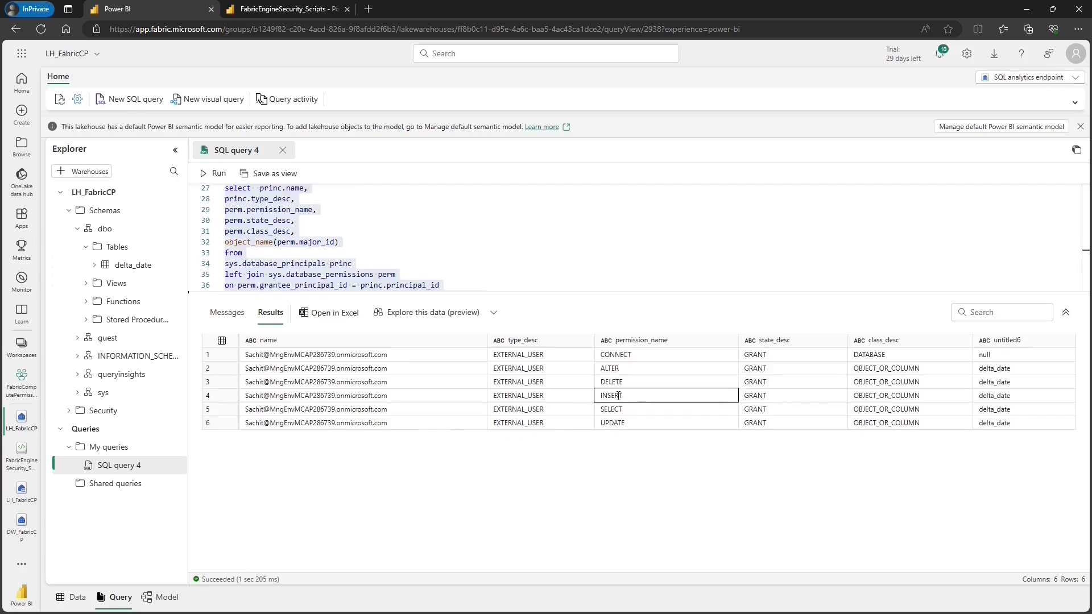
click(620, 408)
click(622, 421)
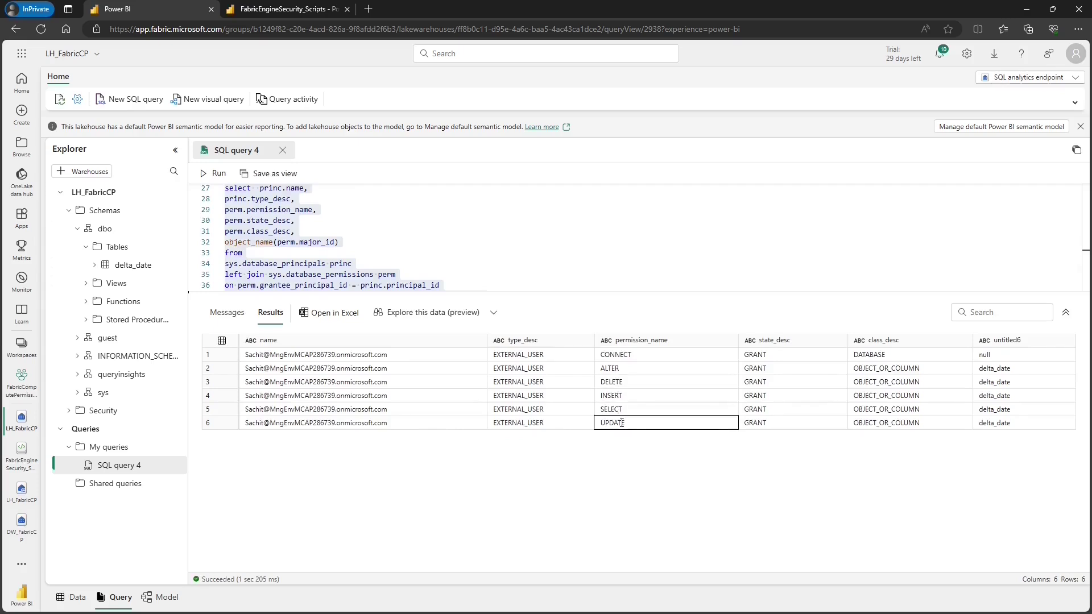
click(886, 423)
click(886, 382)
click(996, 368)
click(997, 396)
click(1003, 409)
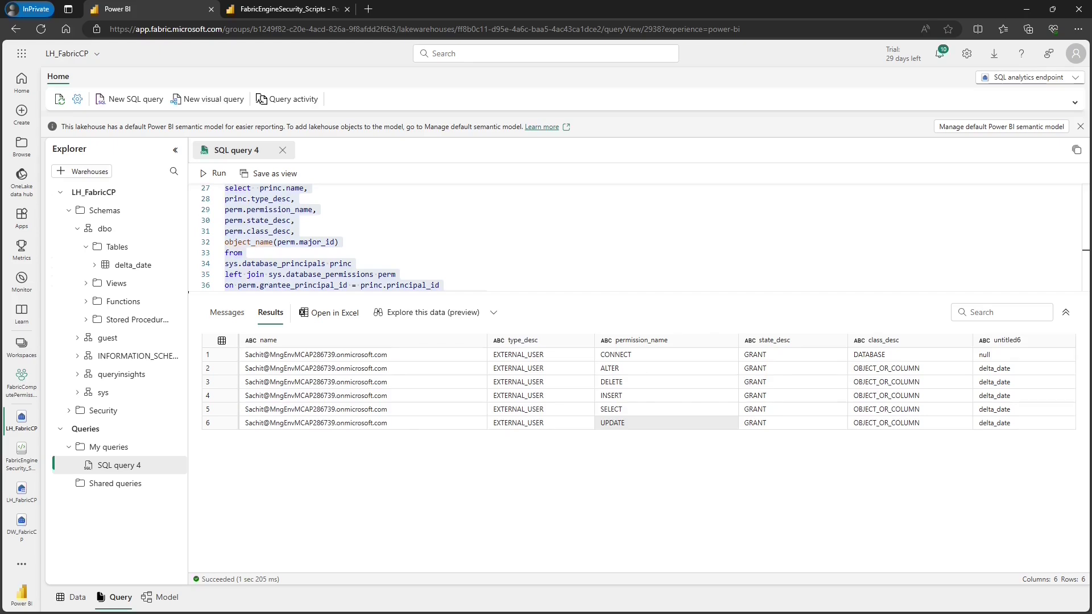
- Switch to the test user's browser window and reload the LH_FabricCP endpoint to preview the delta_date table
key(alt+Tab)
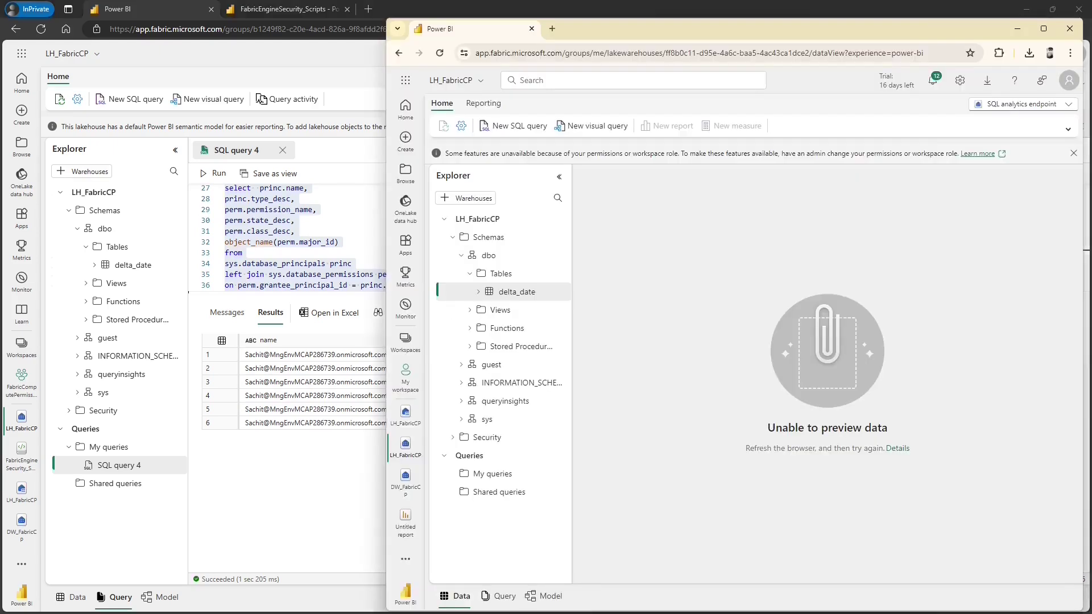
click(440, 53)
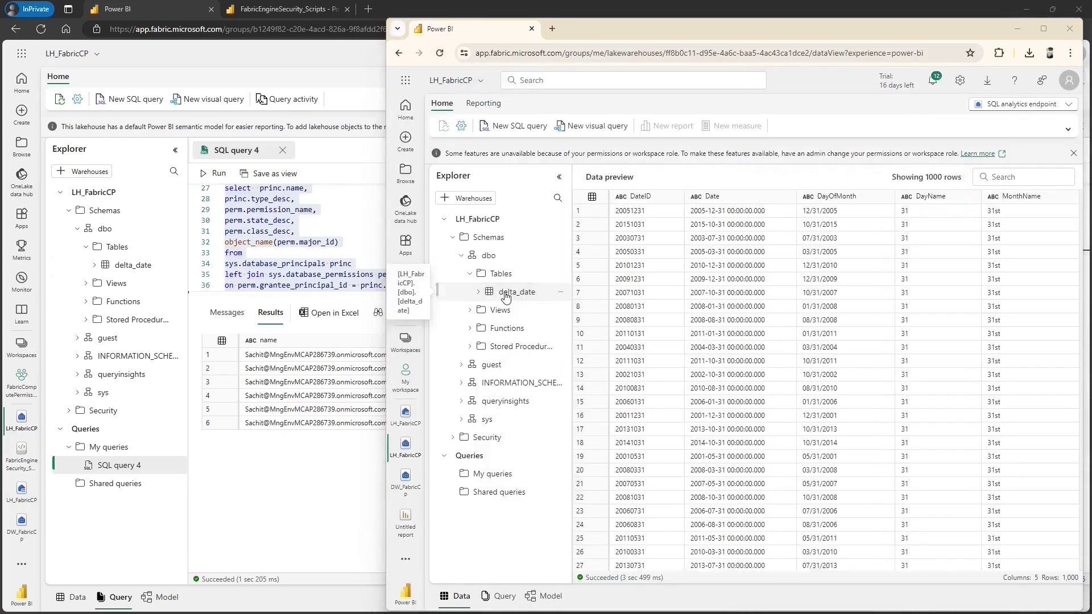
- Return to the administrator's browser window and recheck the permission names granted to the test user on delta_date
key(alt+Tab)
click(633, 358)
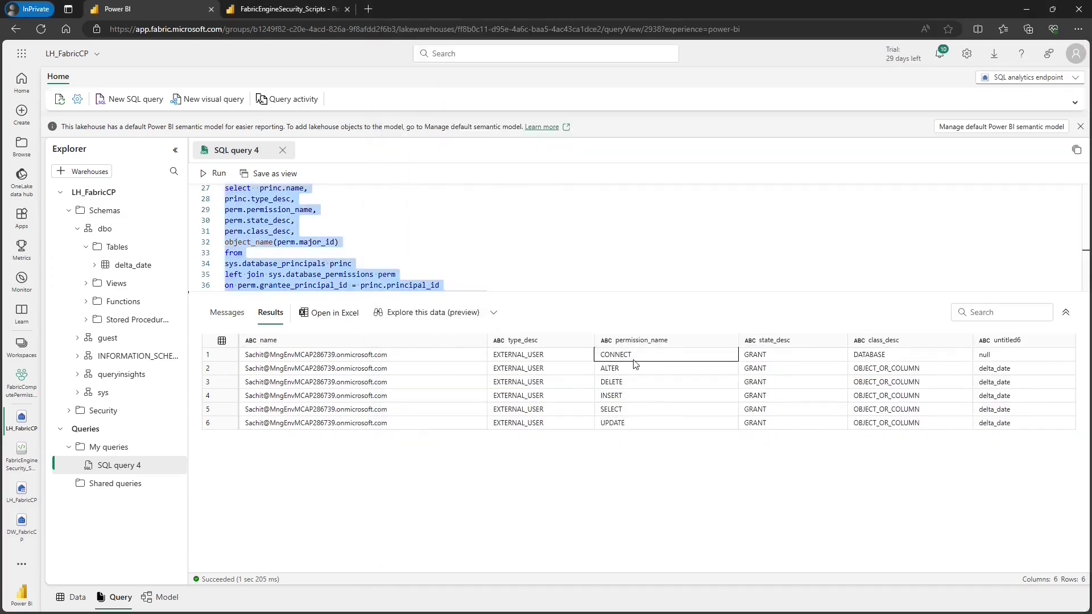
click(631, 382)
click(632, 410)
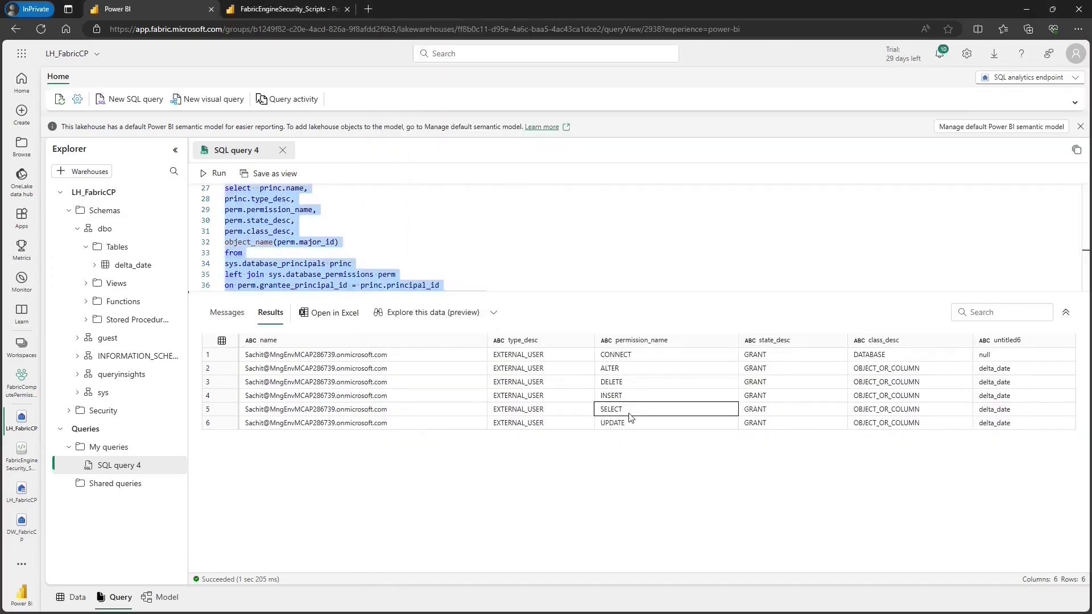
click(632, 423)
click(946, 381)
click(991, 373)
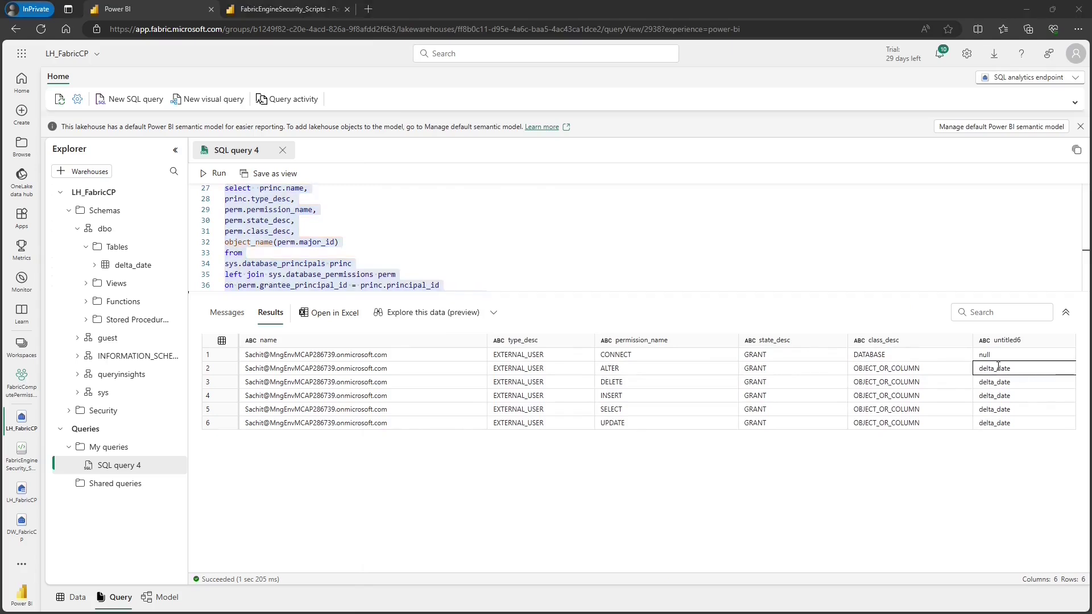
click(1003, 380)
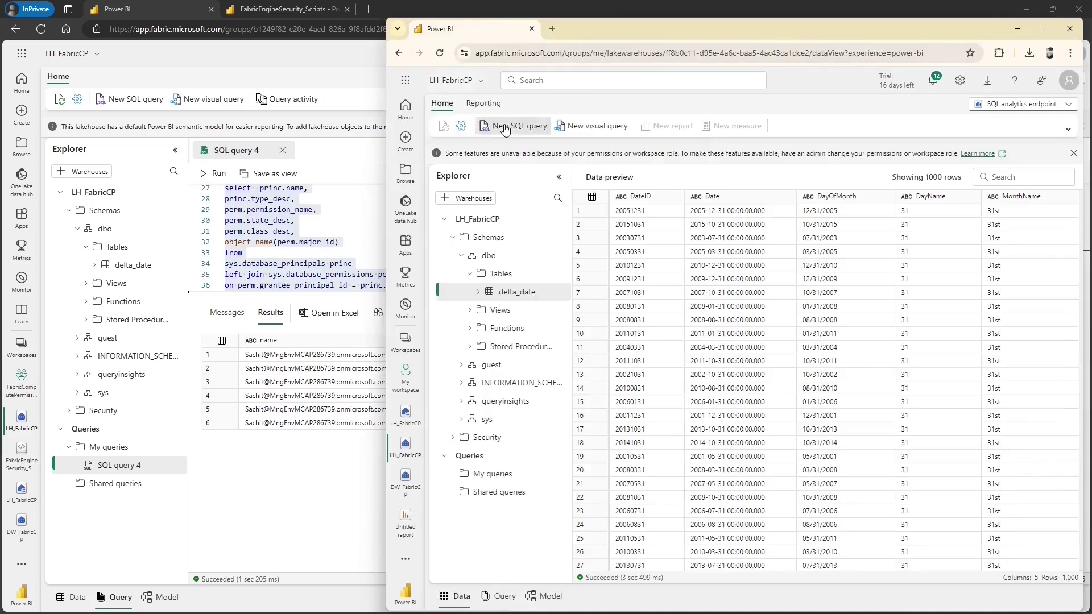
- Create a blank SQL query on the LH_FabricCP endpoint in the test user's browser window
click(505, 129)
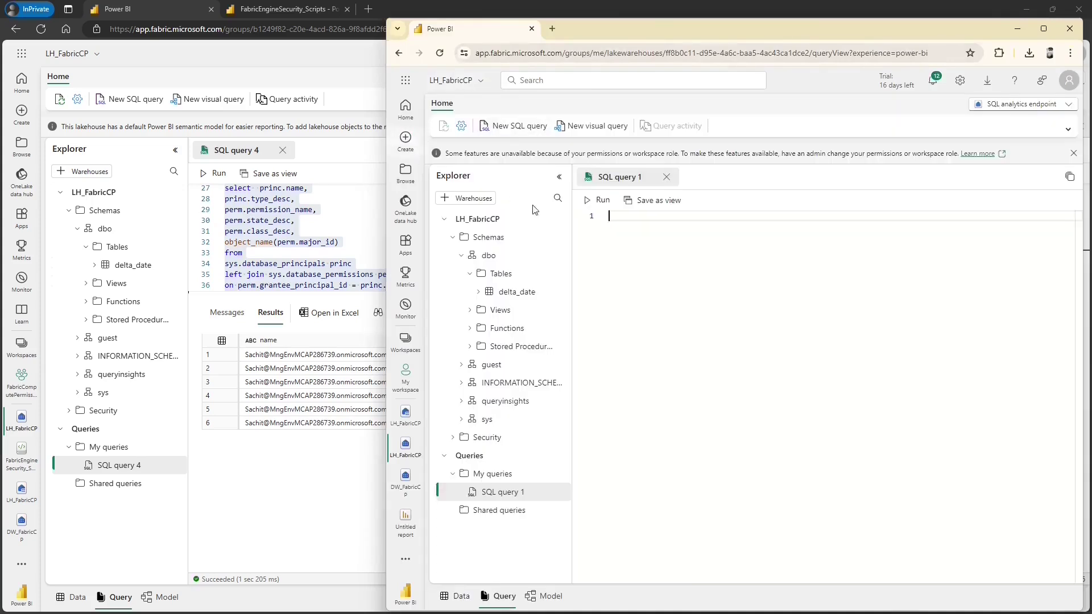
- Copy the delta_date INSERT statement from the FabricEngineSecurity_Scripts notebook into the test user's blank LH_FabricCP query and run it
click(284, 7)
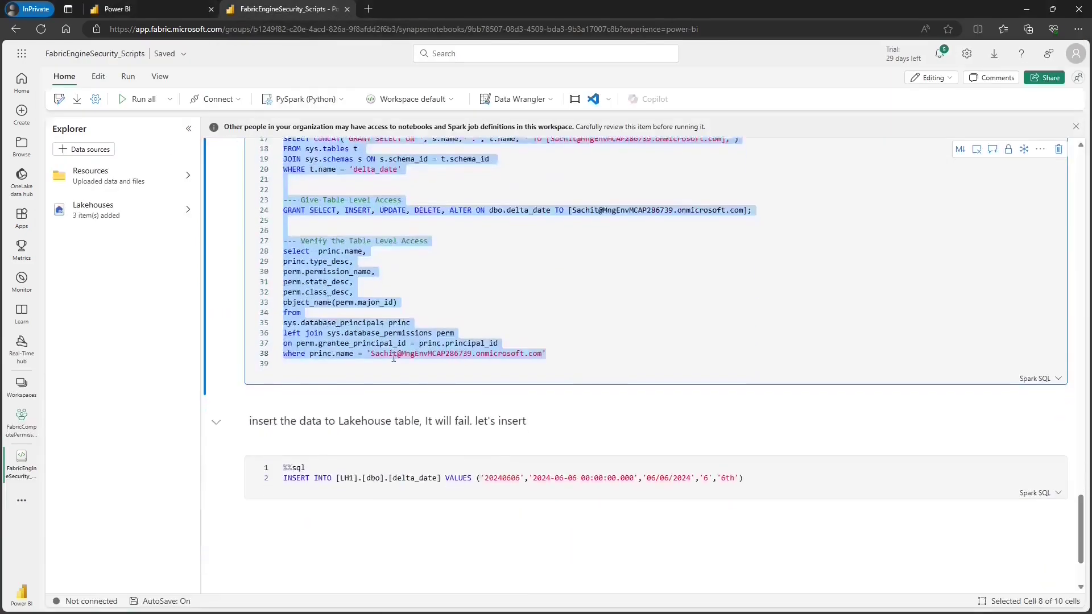
scroll(393, 357, down, 2)
triple_click(484, 366)
key(ctrl+c)
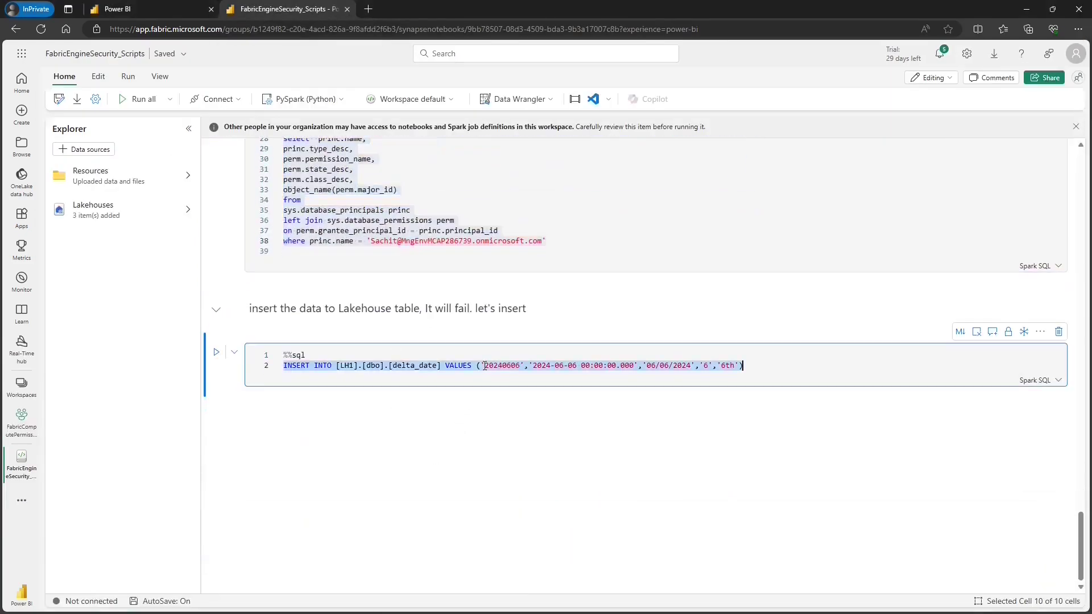
key(alt+Tab)
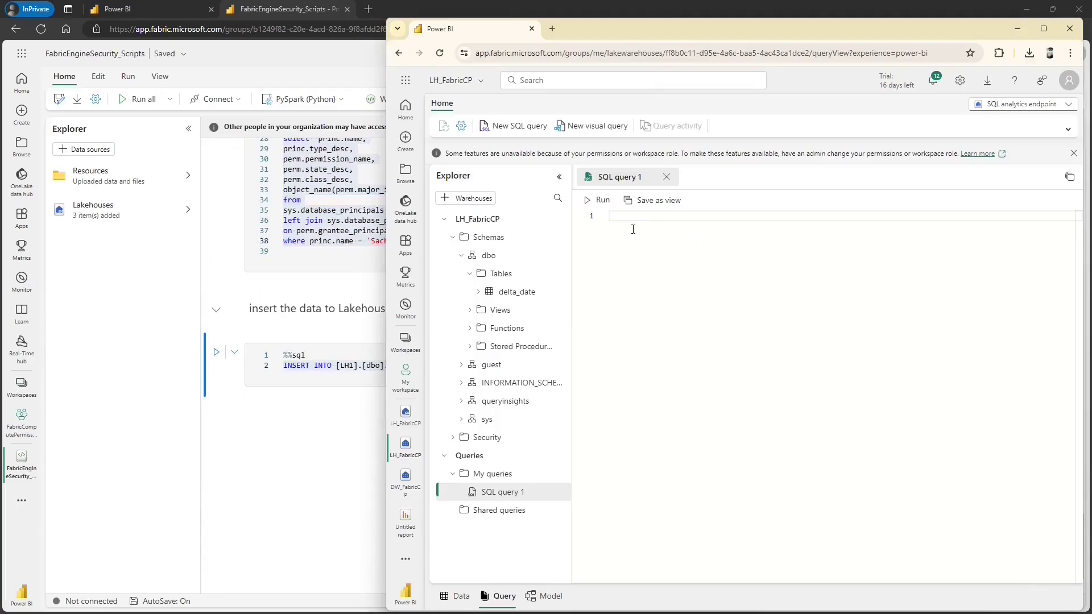
key(ctrl+v)
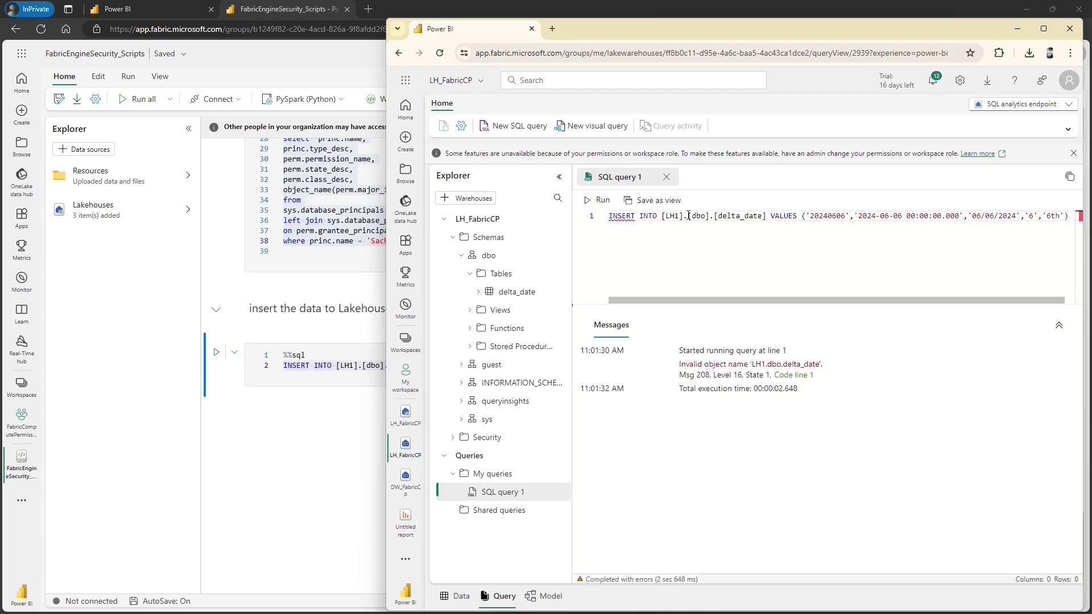
- Remove the [LH1] prefix from the INSERT statement's table name, rerun the query and read the message it returns
drag(687, 216, 661, 215)
key(BackSpace)
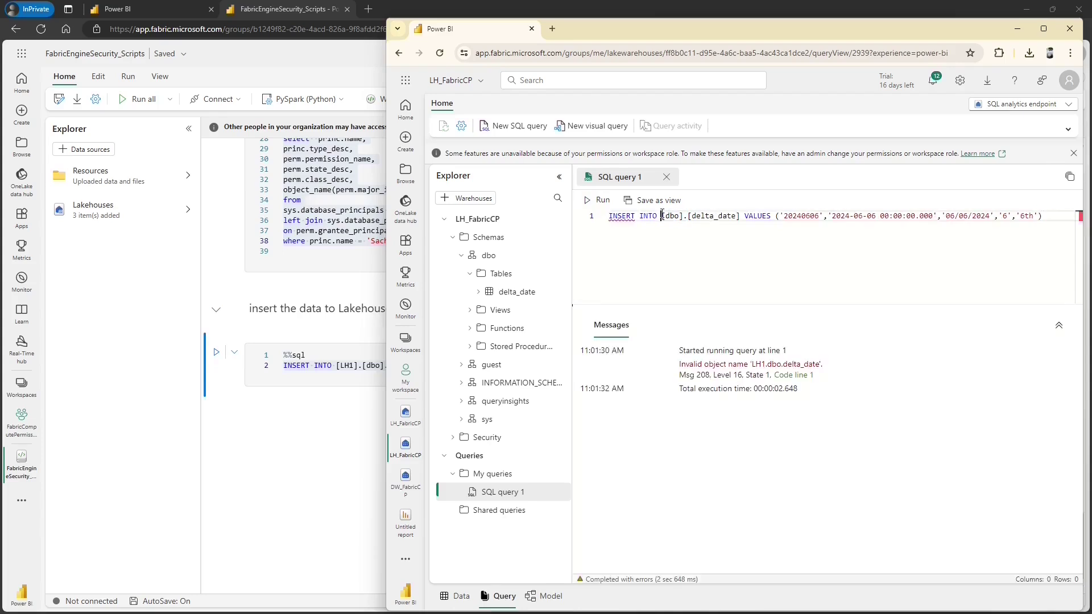
click(611, 203)
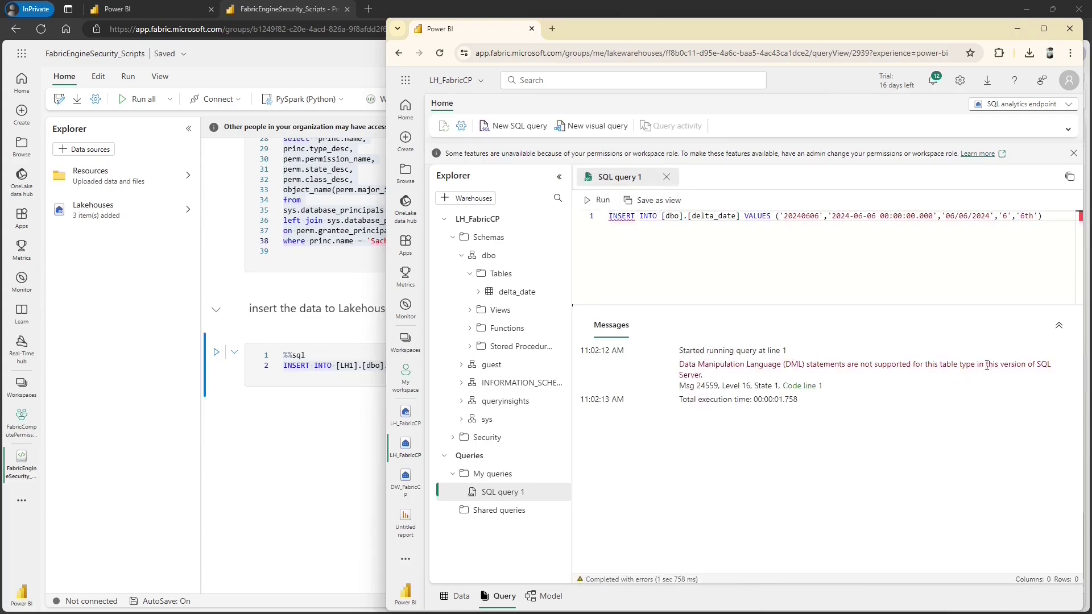
drag(987, 365, 802, 378)
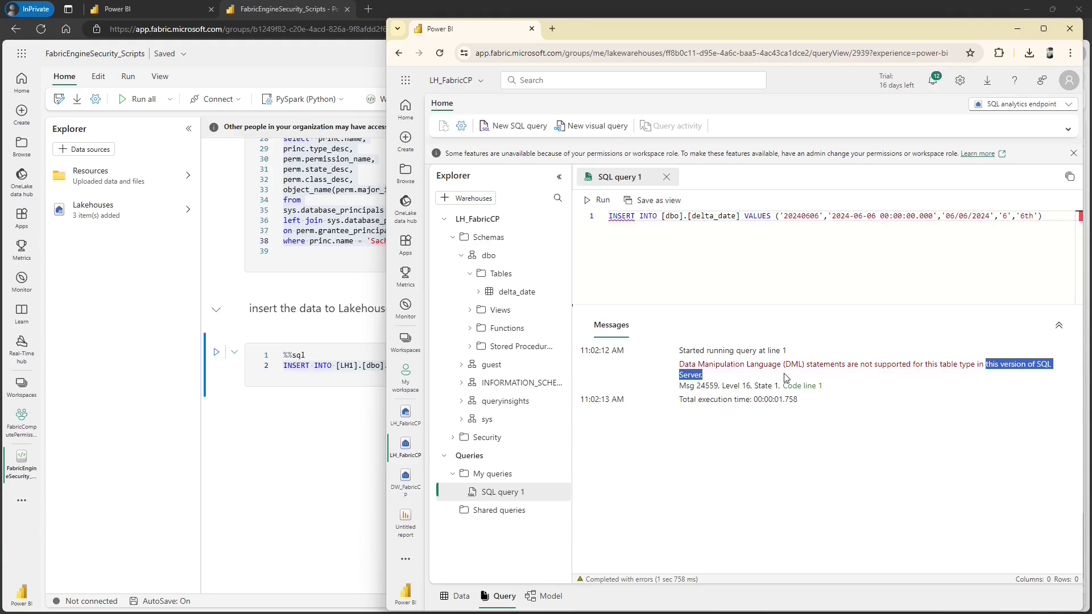
- Open the DW_FabricCP warehouse from the FabricComputePermissions workspace in the test user's OneLake data hub, previewing the Country table
click(411, 226)
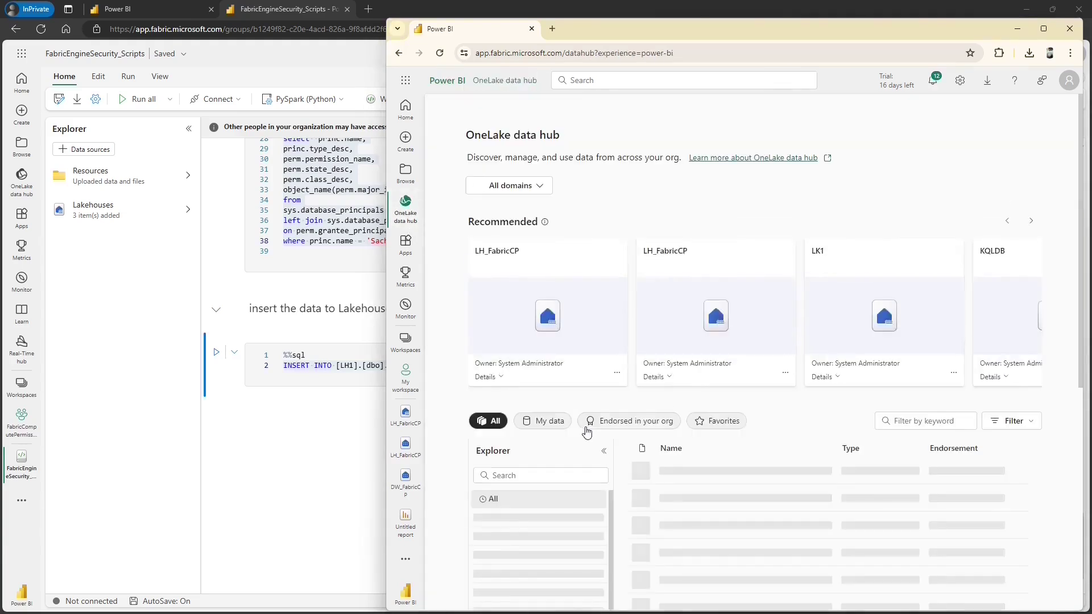
scroll(586, 433, down, 2)
click(541, 423)
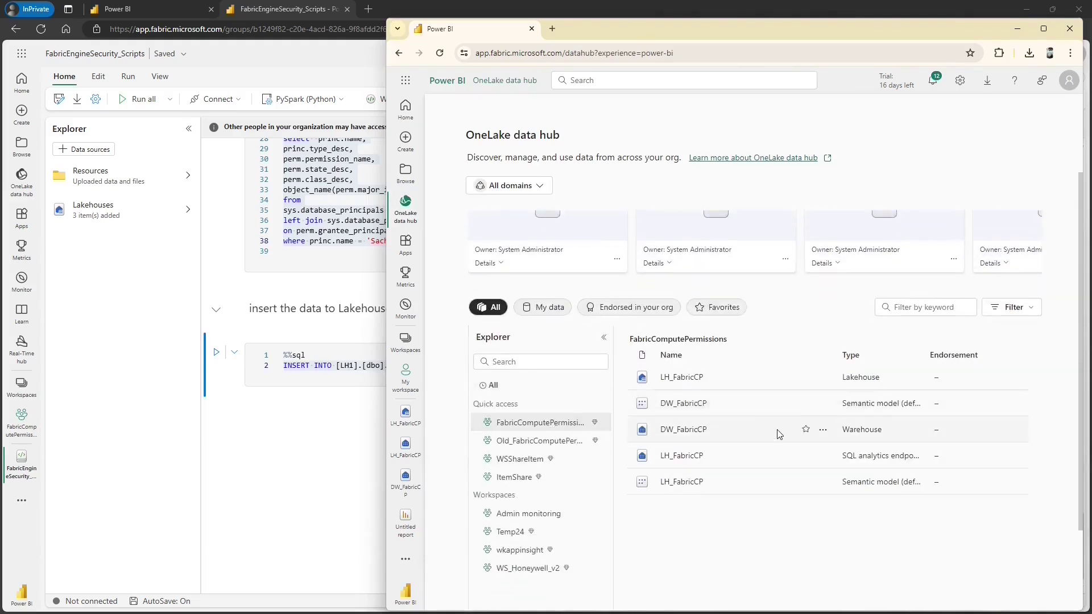
click(823, 430)
click(847, 159)
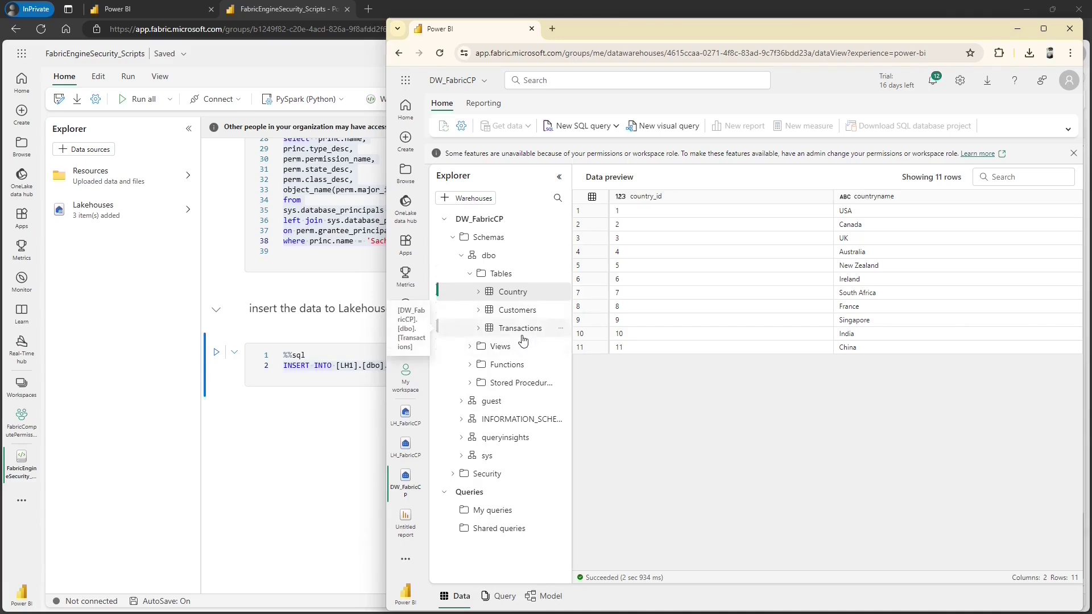
- Switch to the administrator's browser window, open the DW_FabricCP warehouse and expand its dbo schema down to the tables
click(150, 13)
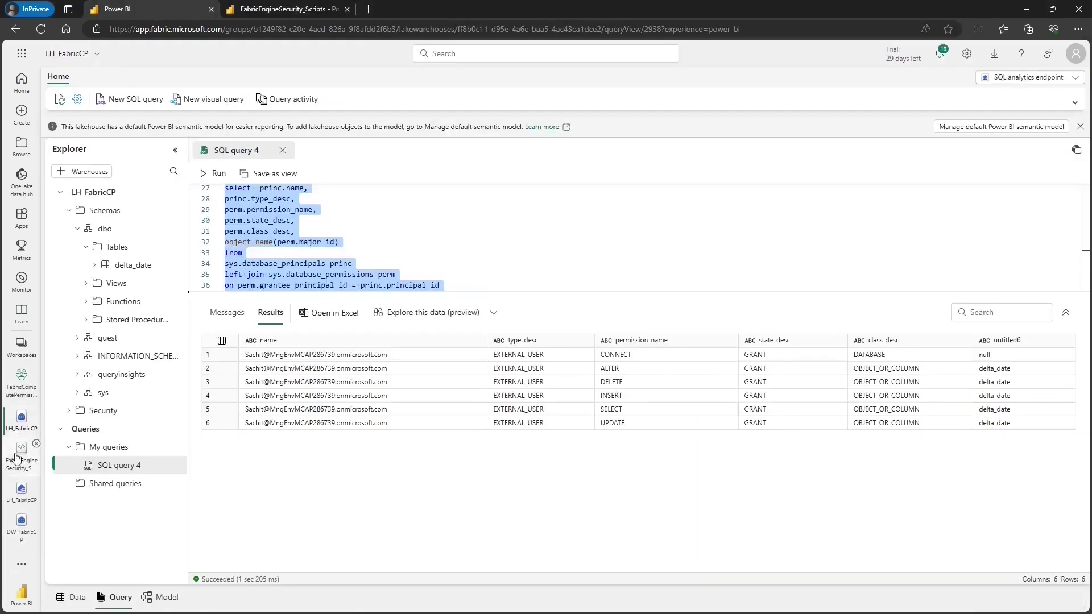
click(21, 521)
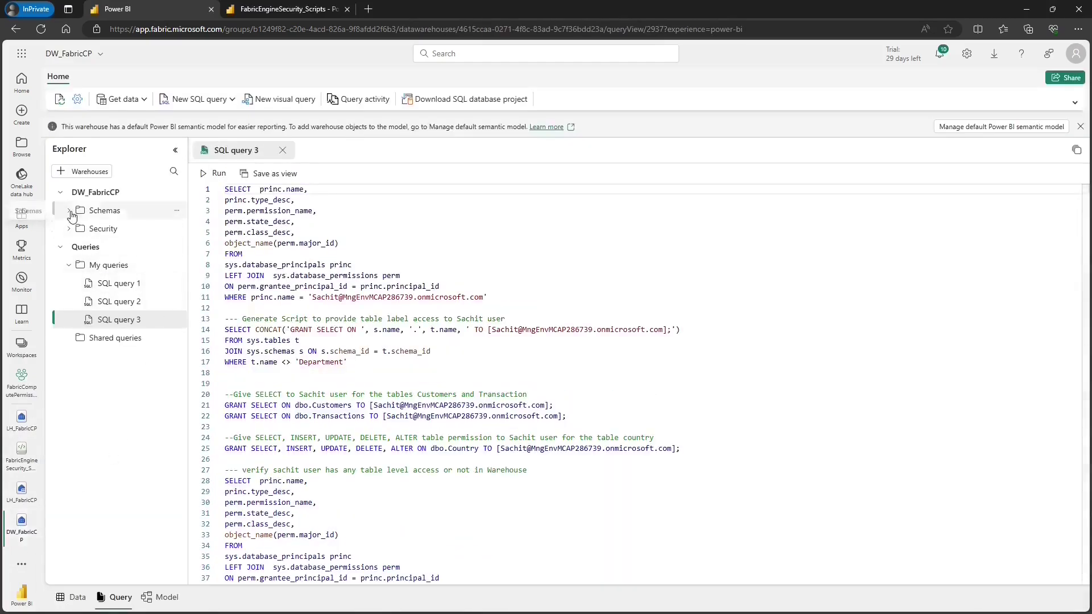
click(70, 211)
click(78, 229)
click(87, 247)
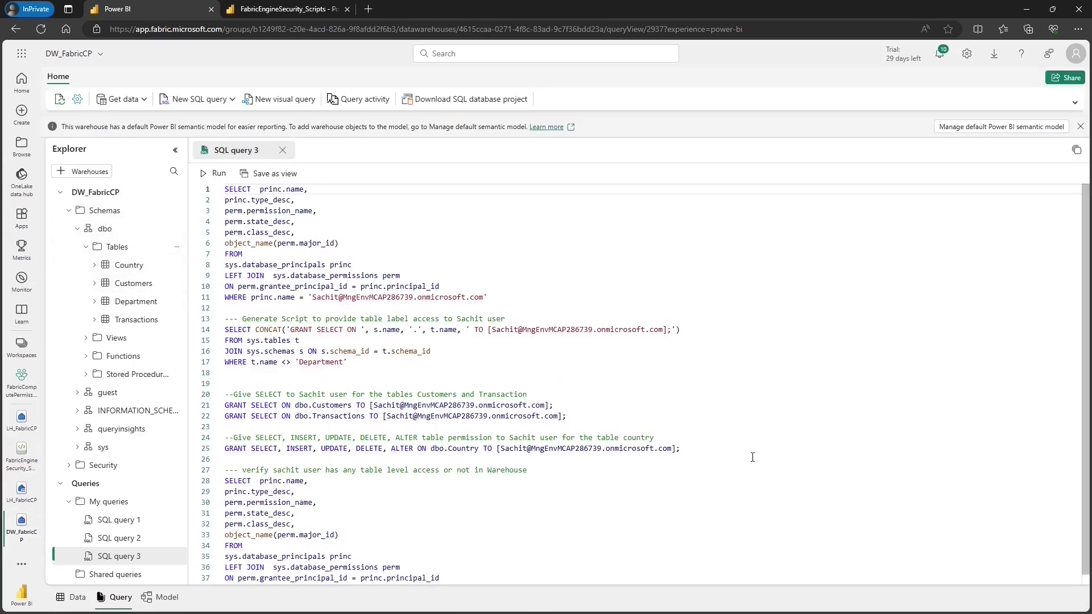
- Compare the administrator's GRANT statements for Customers, Transactions and Country with the warehouse tables listed in the test user's window
drag(752, 458, 227, 394)
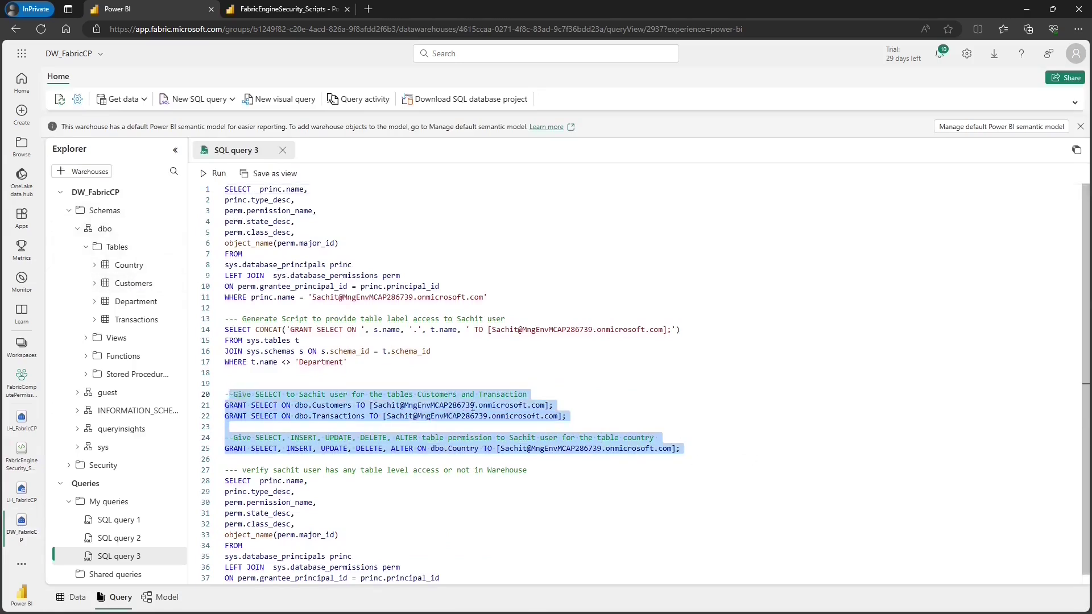
triple_click(473, 407)
key(alt+Tab)
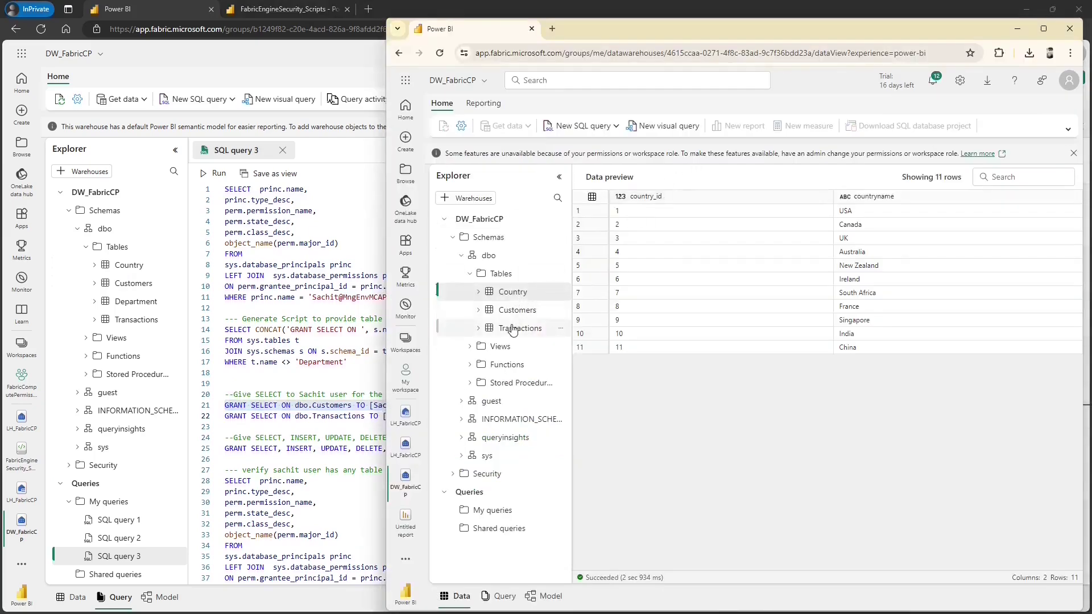
click(284, 463)
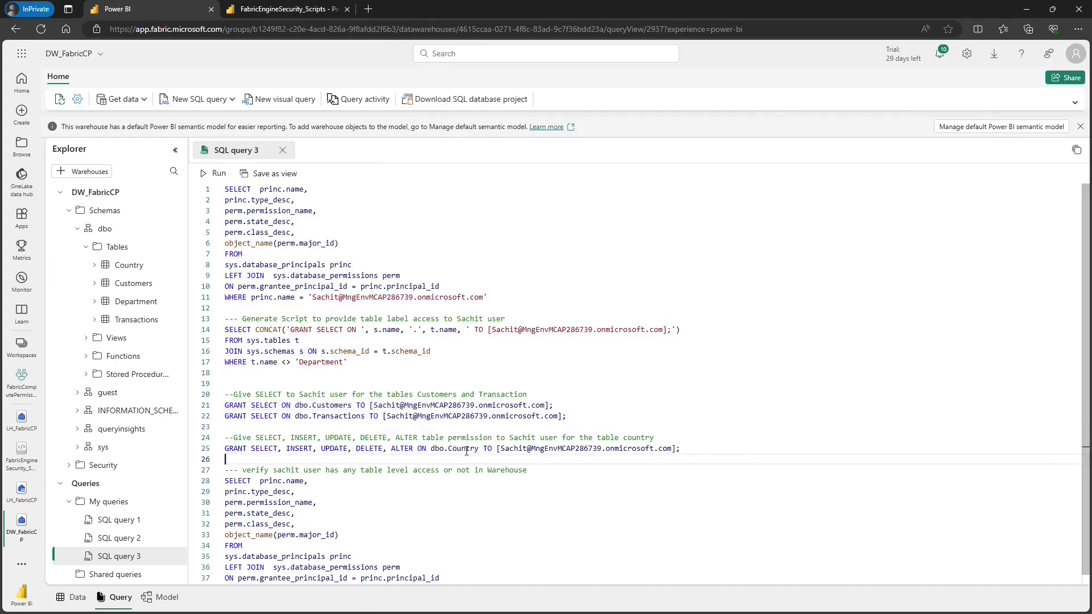
key(alt+Tab)
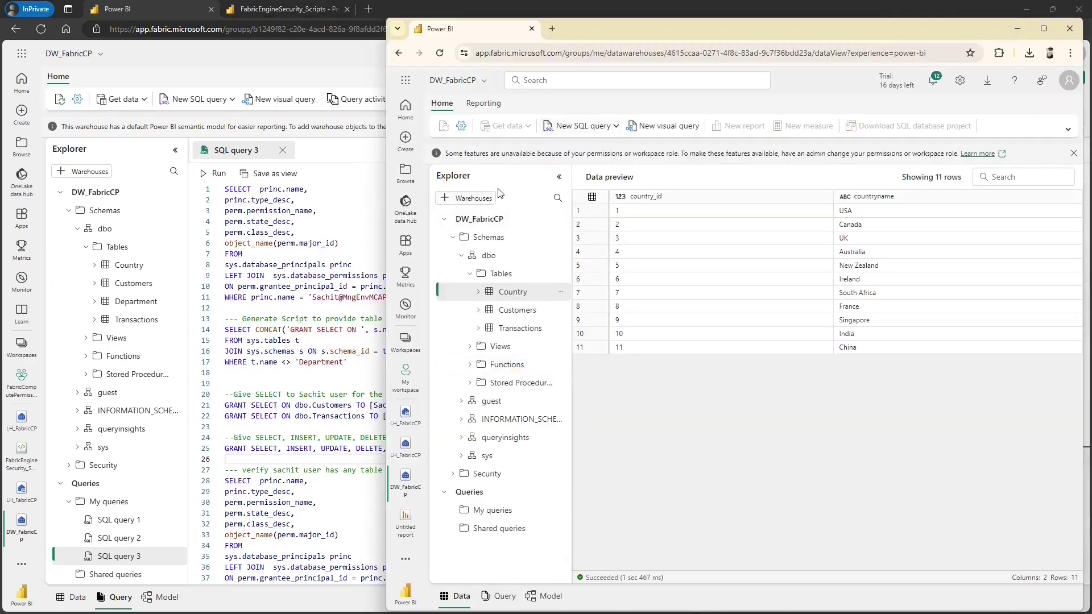
- Create a blank SQL query on DW_FabricCP as the test user and run "insert into Country values(12, 'test1')"
click(566, 127)
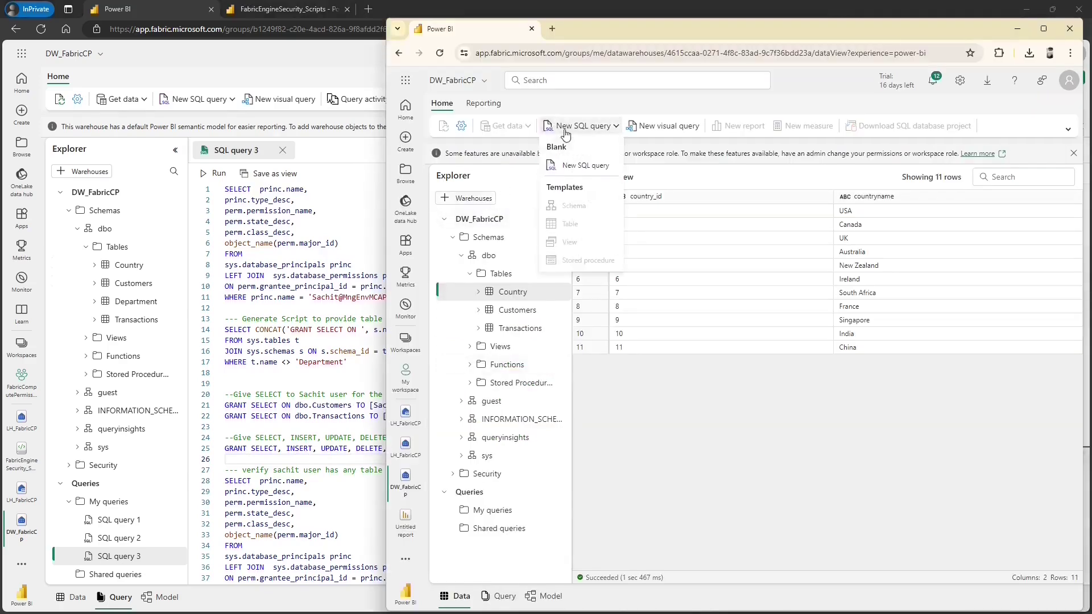
click(587, 166)
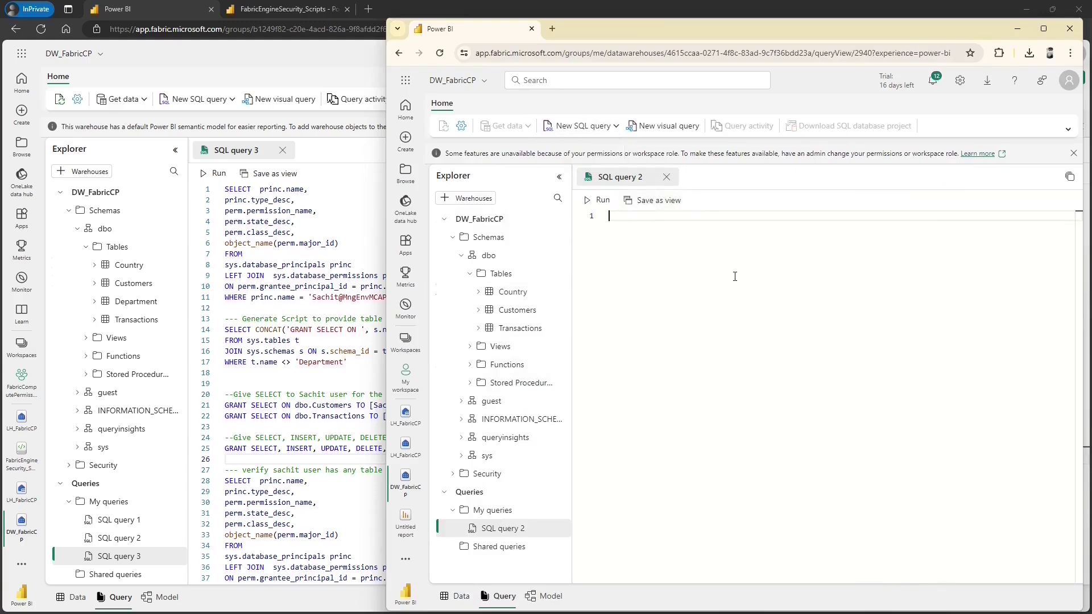
text(insert into Country values(12, 'test1'))
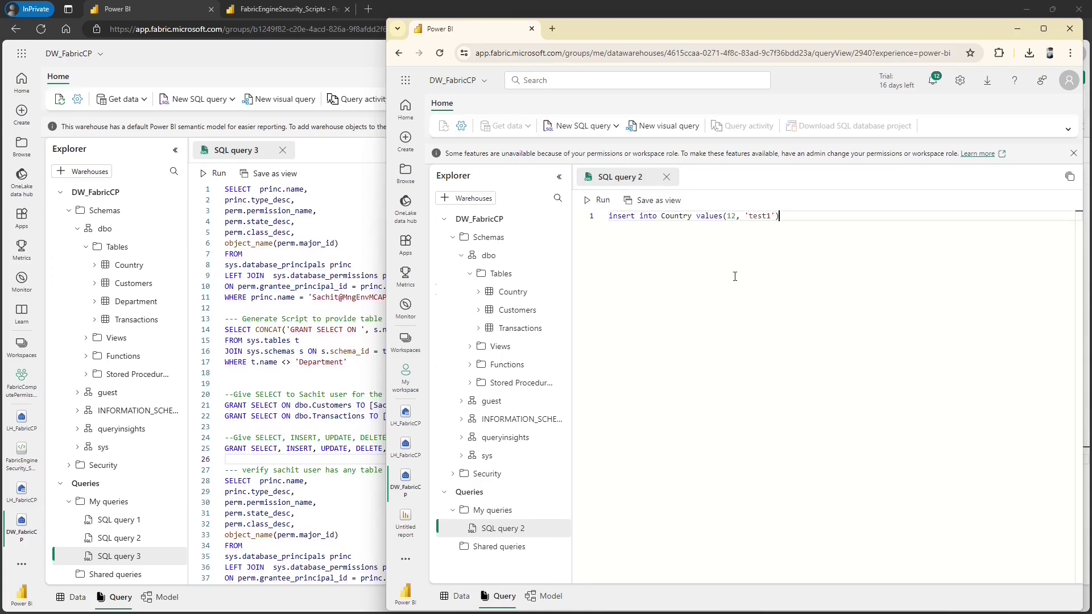
click(593, 201)
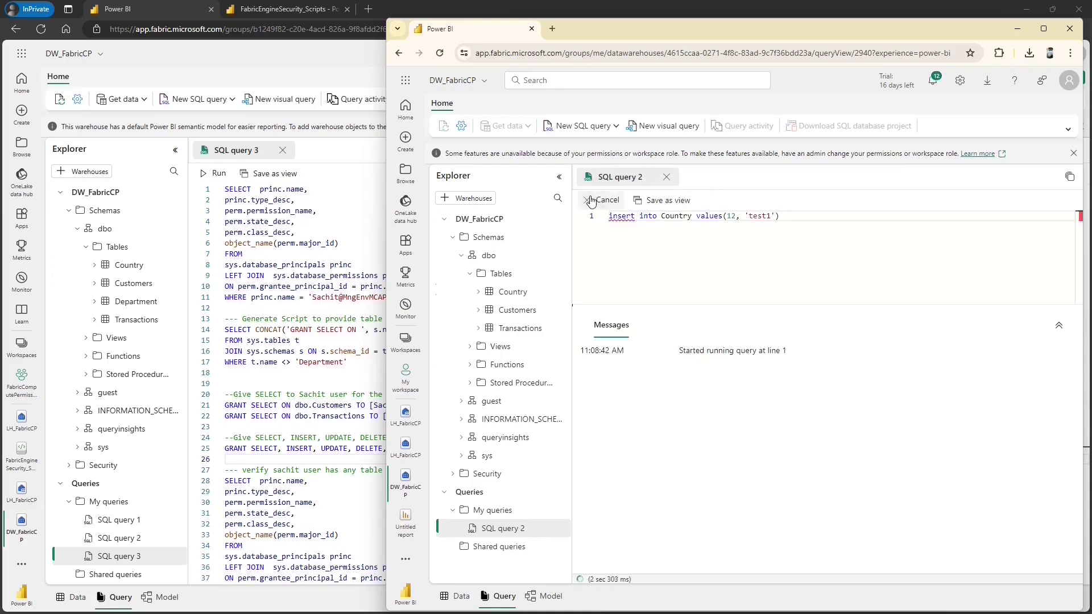
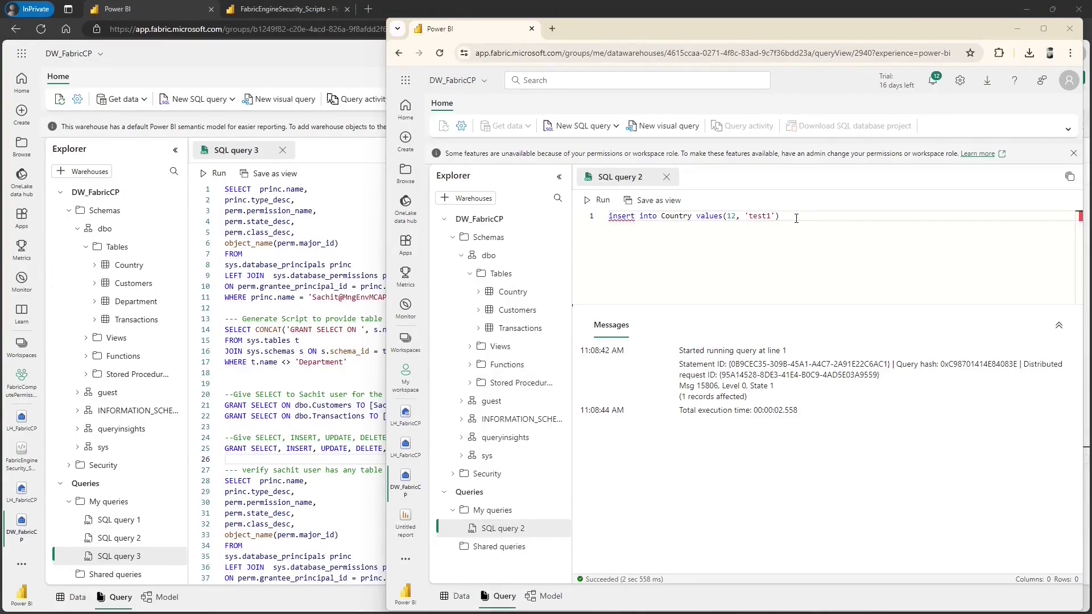
- Check which actions the test user has on the DW_FabricCP default semantic model under FabricComputePermissions in the OneLake data hub
click(405, 216)
scroll(597, 395, down, 1)
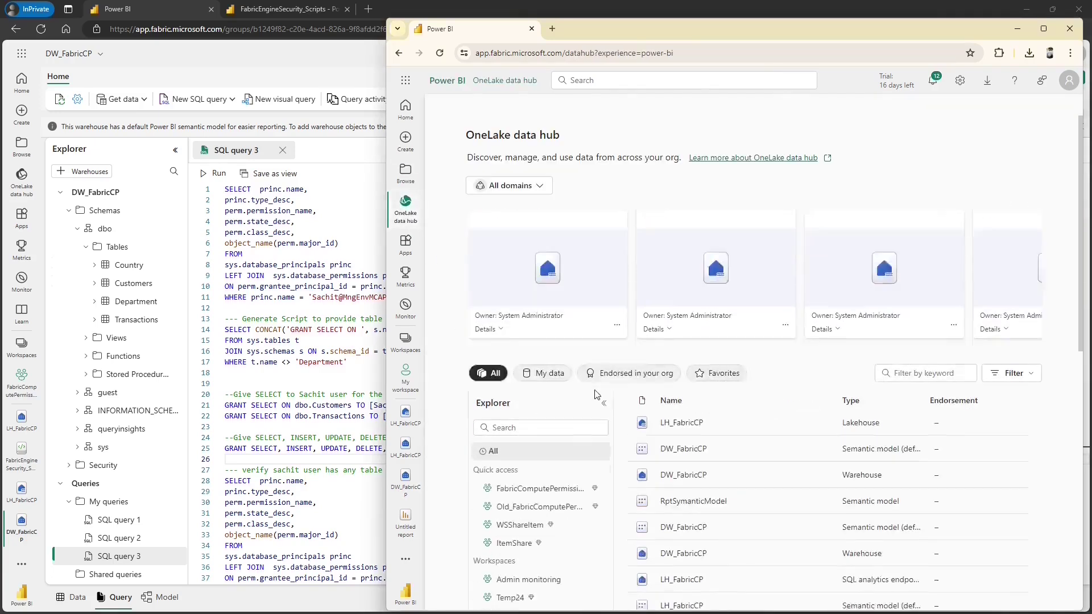
scroll(597, 395, down, 1)
click(548, 429)
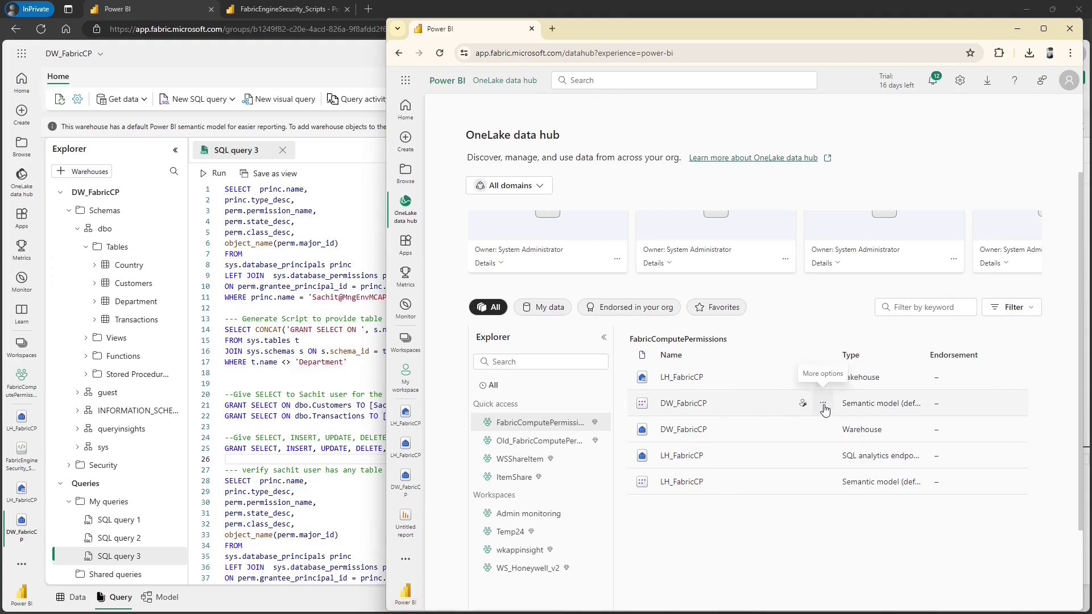
click(824, 405)
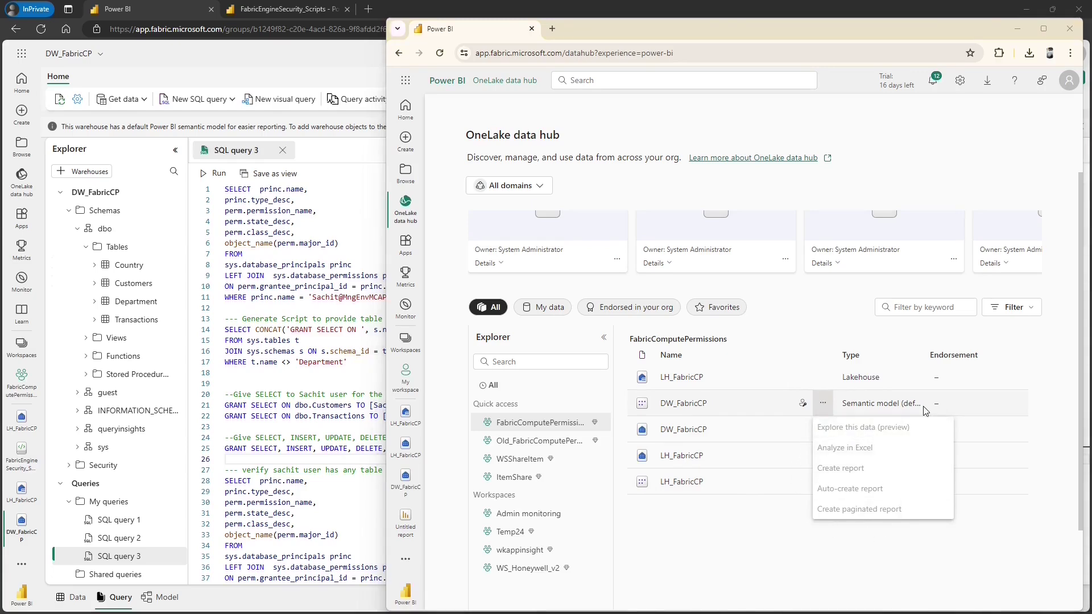
- Switch to the administrator's FabricComputePermissions workspace and inspect the available actions for the DW_FabricCP default semantic model
click(24, 387)
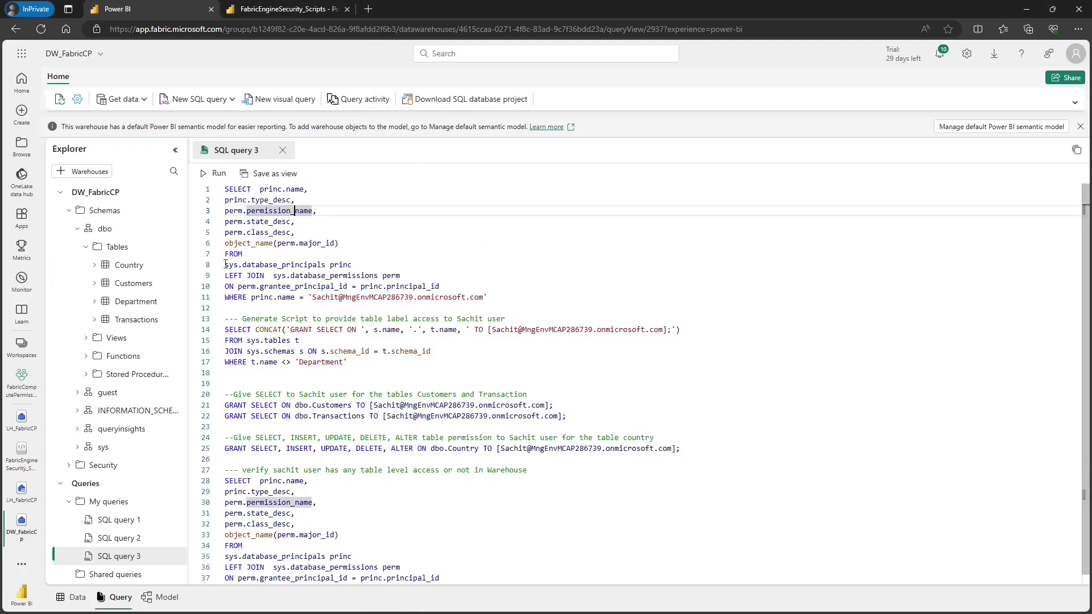
click(24, 392)
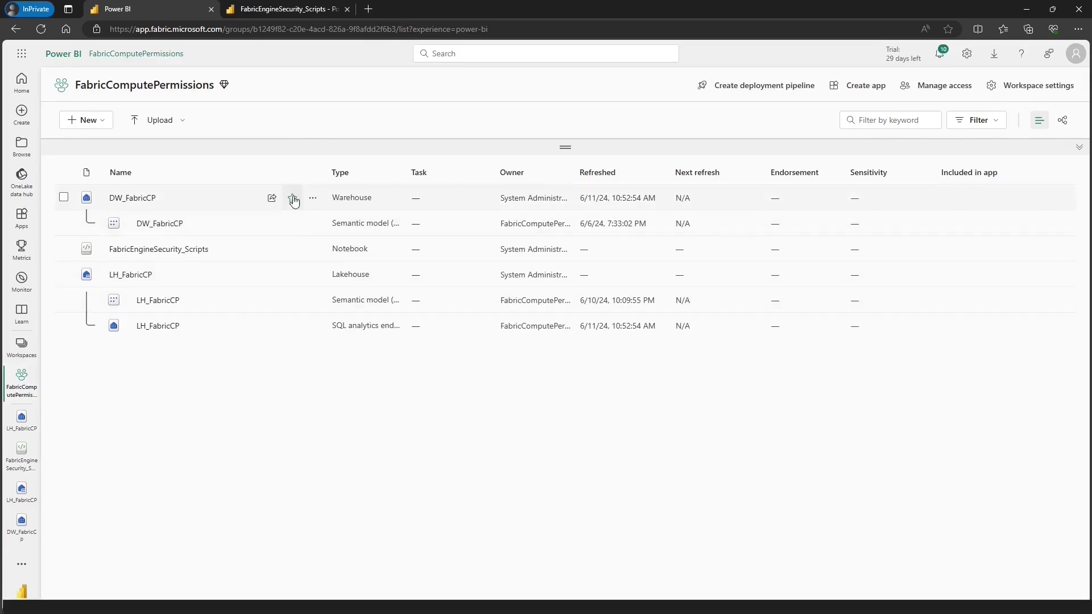
click(313, 226)
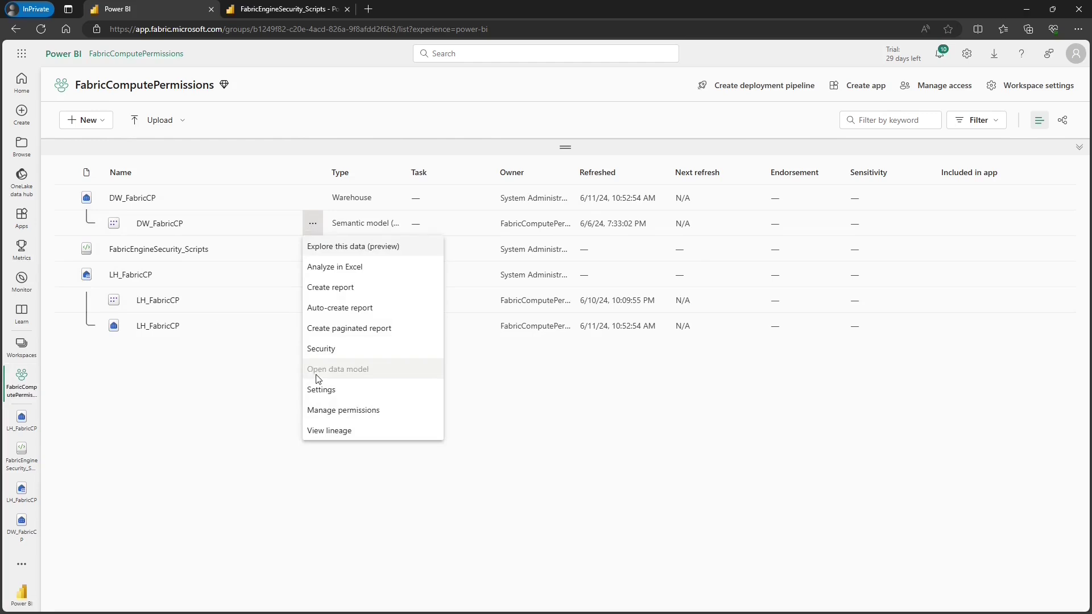
- Open the DW_FabricCP warehouse's model view and start a new semantic model named RptSymanticModel
click(151, 199)
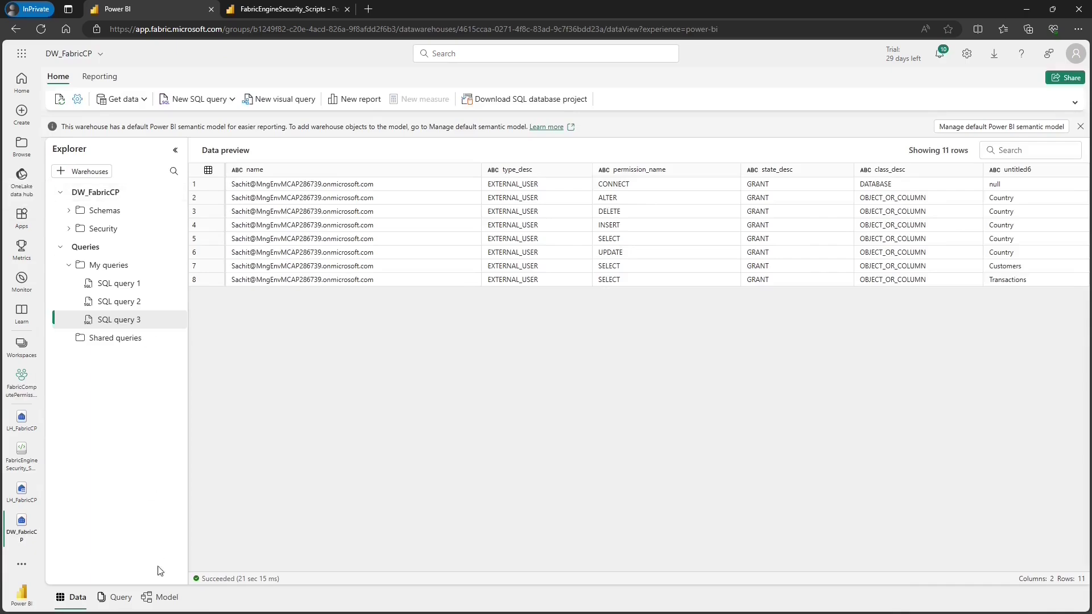
click(158, 599)
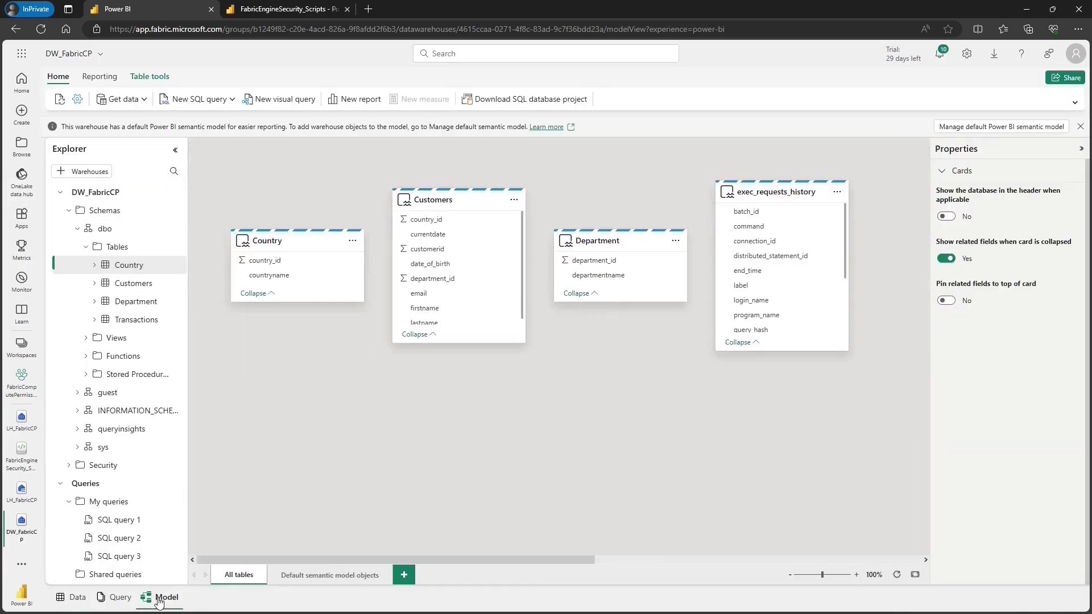
click(101, 77)
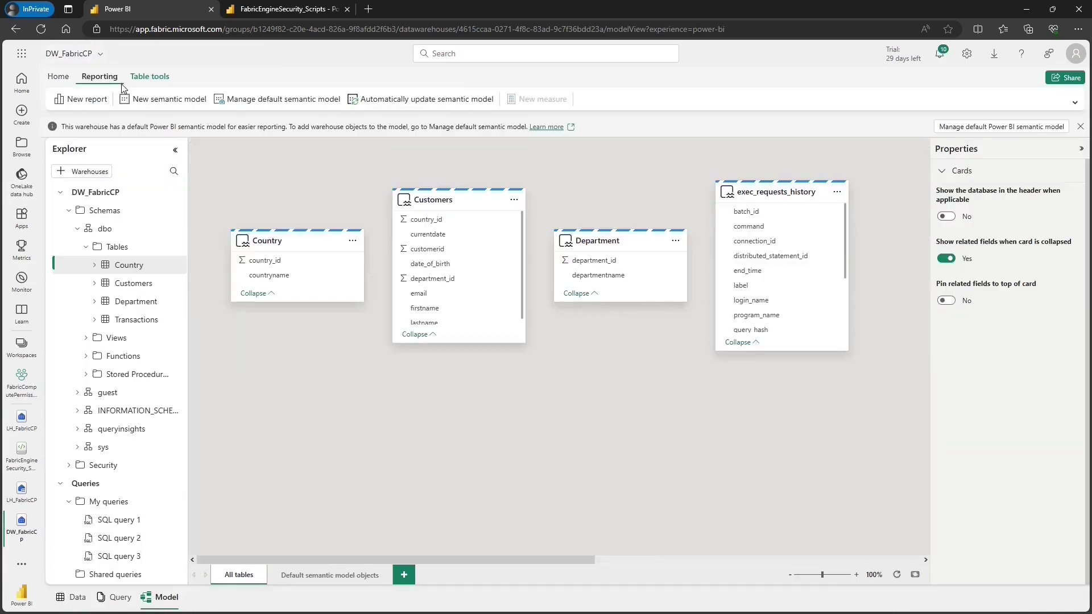
click(139, 100)
click(398, 130)
text(RptSymanticModel)
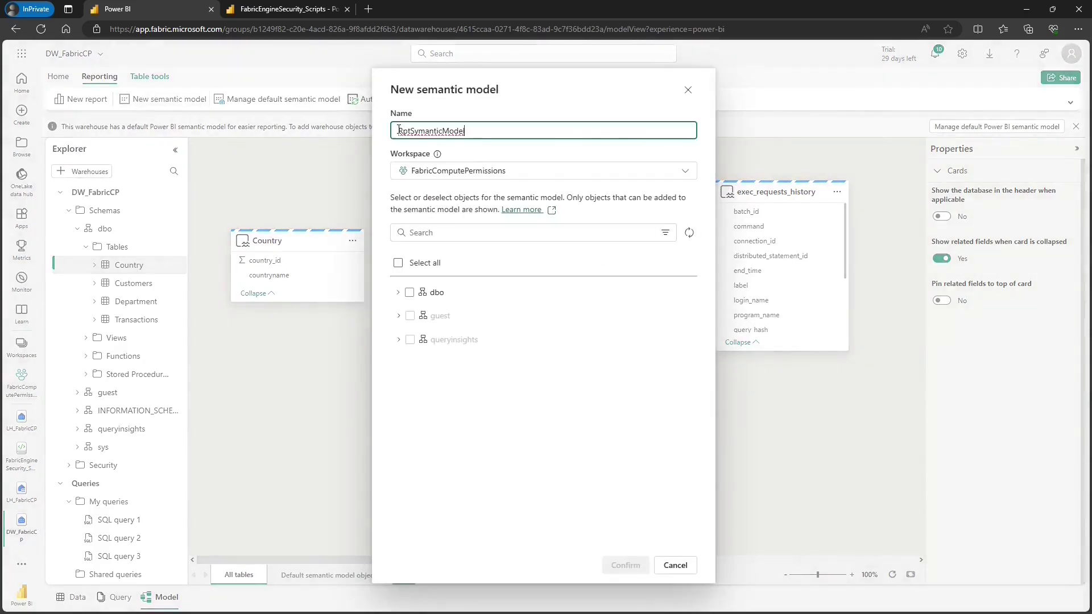
- Include the dbo tables Customers, Transactions and Country in the RptSymanticModel semantic model and create it
click(398, 293)
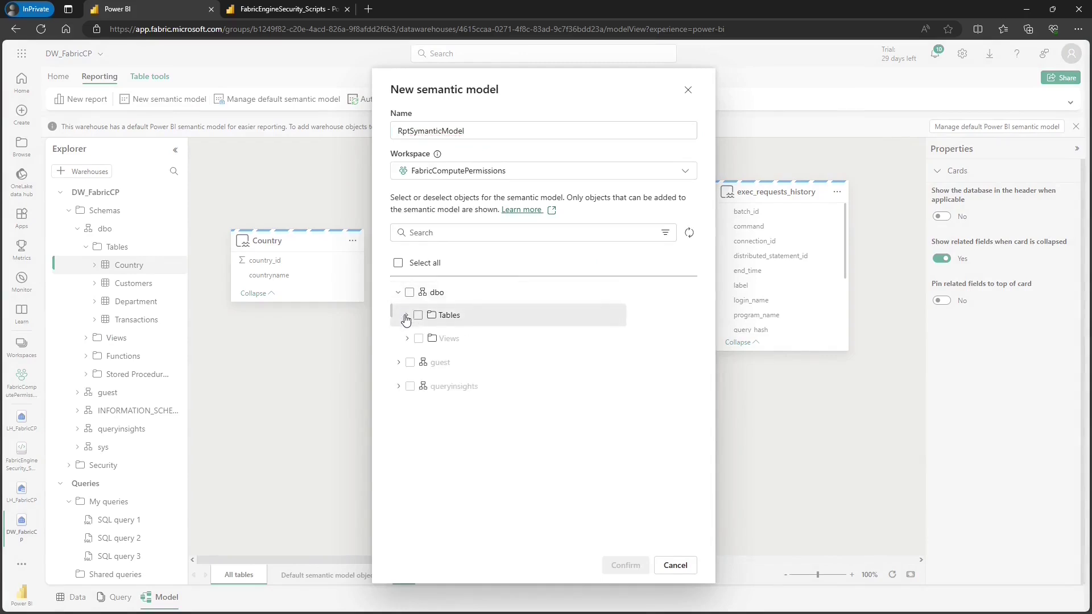
click(406, 316)
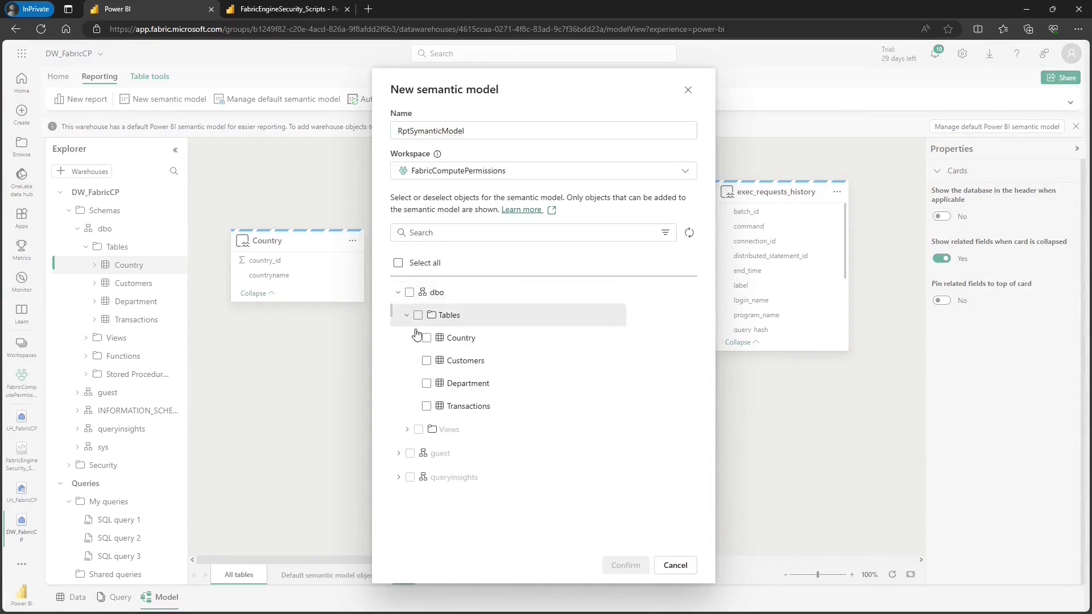
click(427, 361)
click(426, 407)
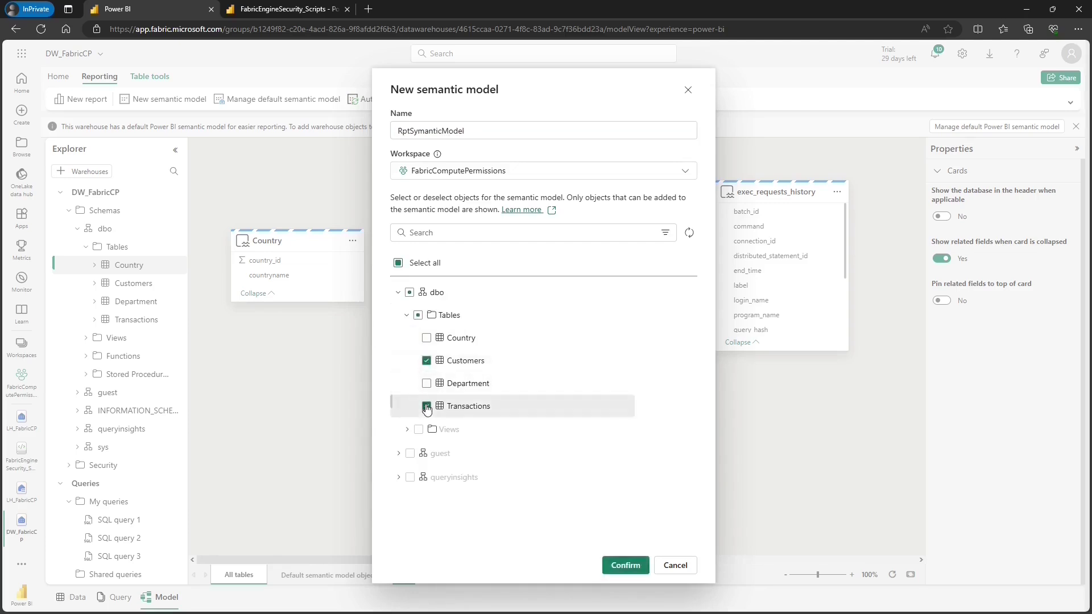
click(428, 338)
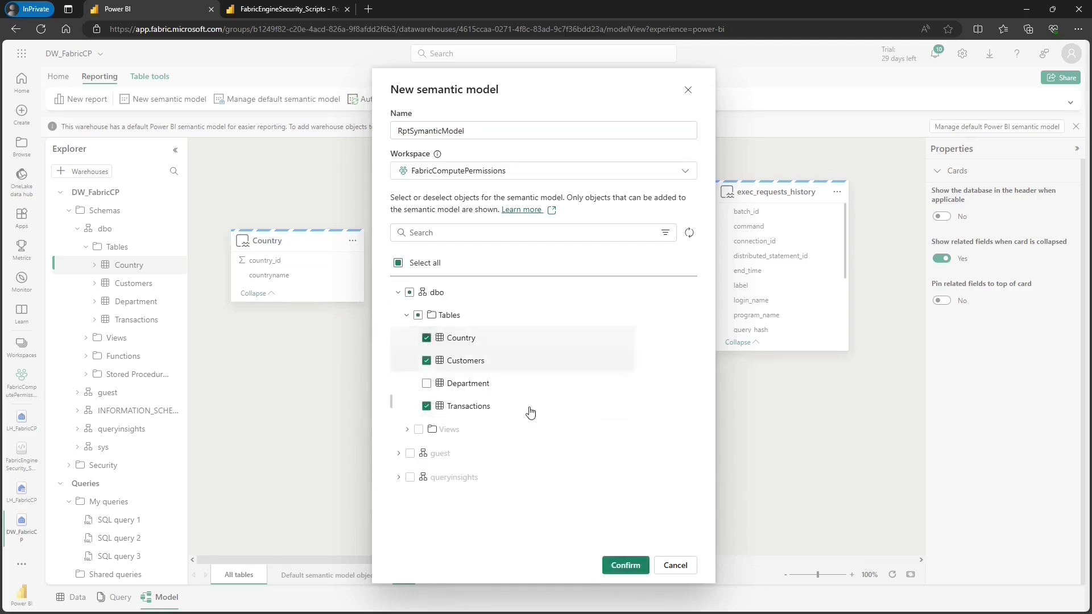
click(626, 565)
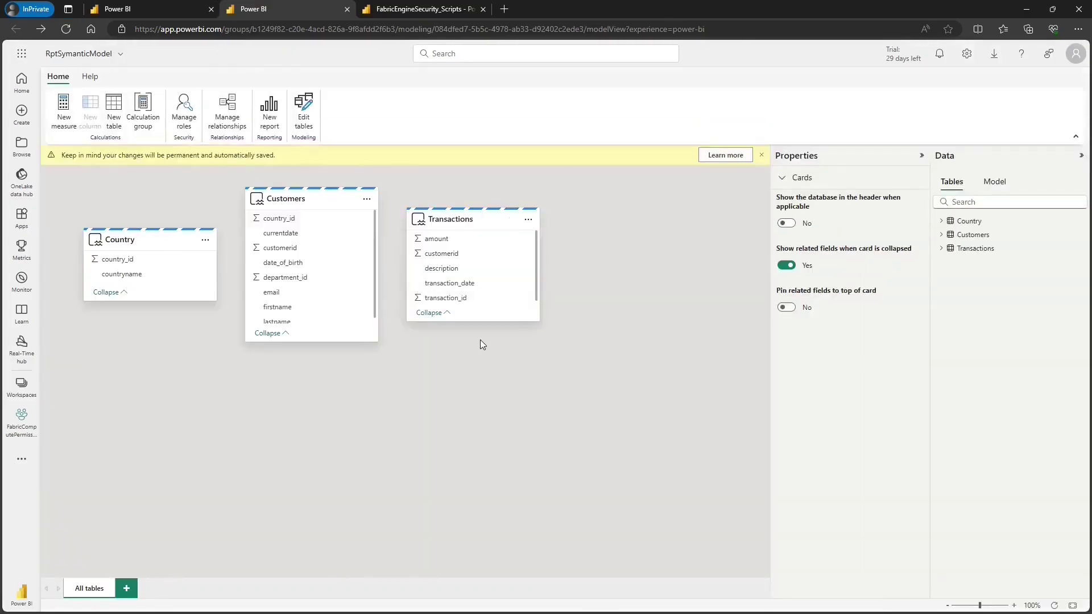
- Return to the FabricComputePermissions workspace, expand its item list, and open permission management for RptSymanticModel
click(22, 418)
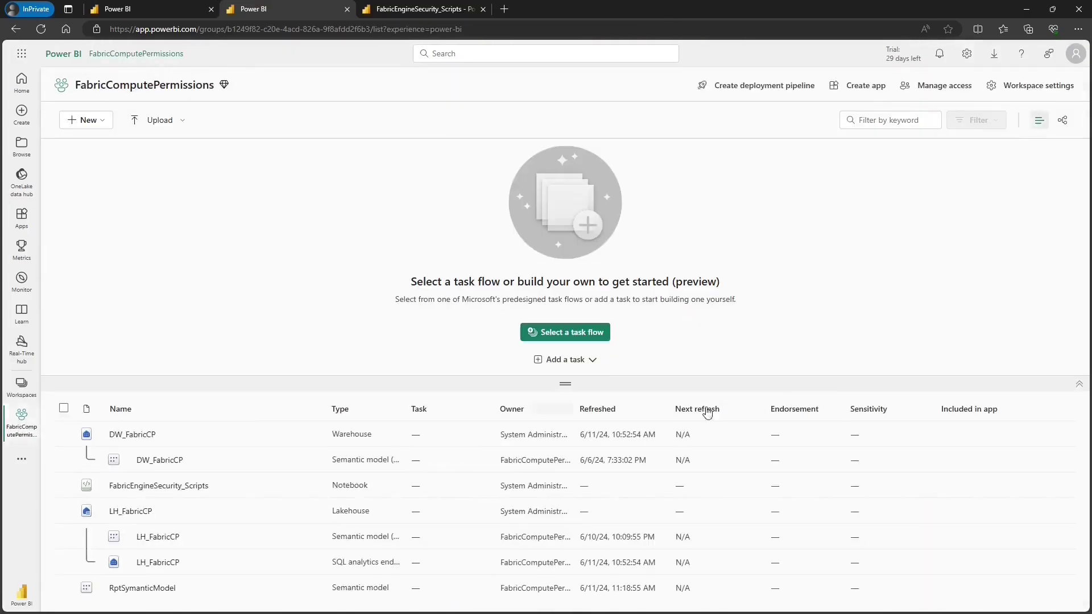
click(1079, 384)
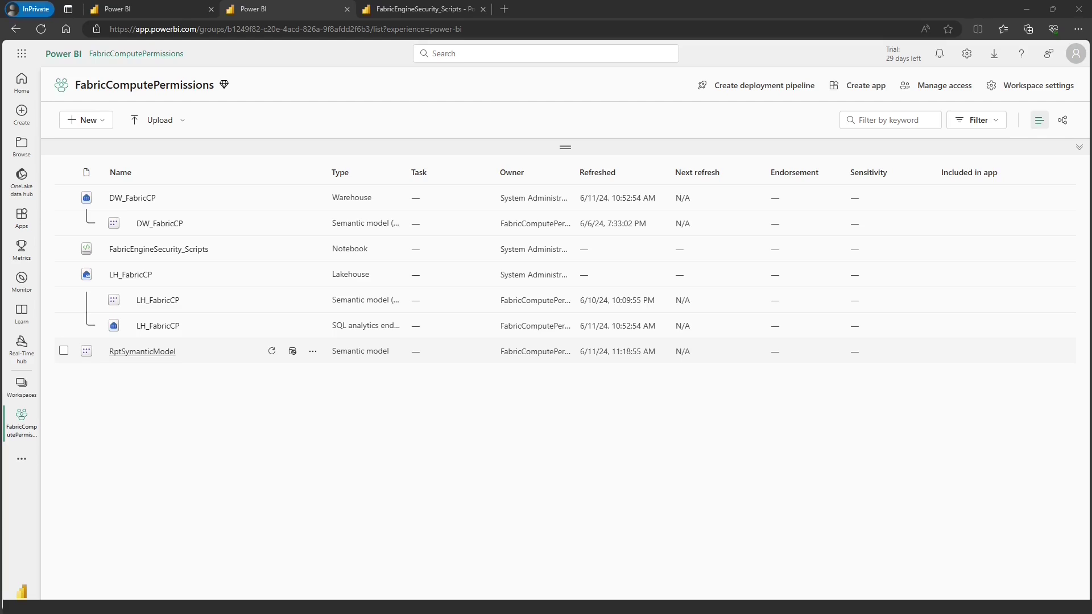
click(313, 351)
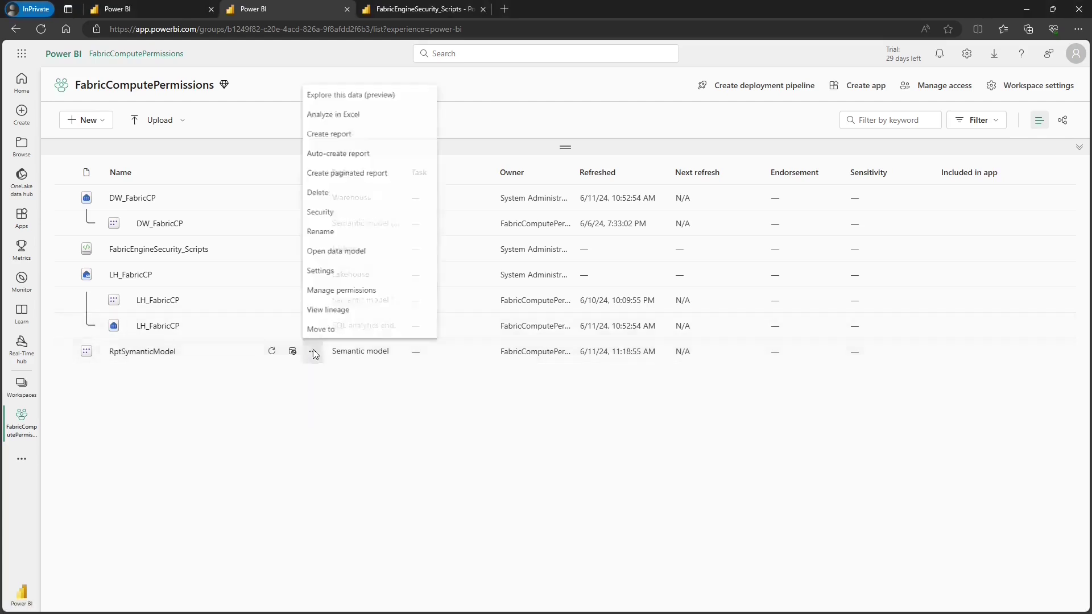
click(338, 289)
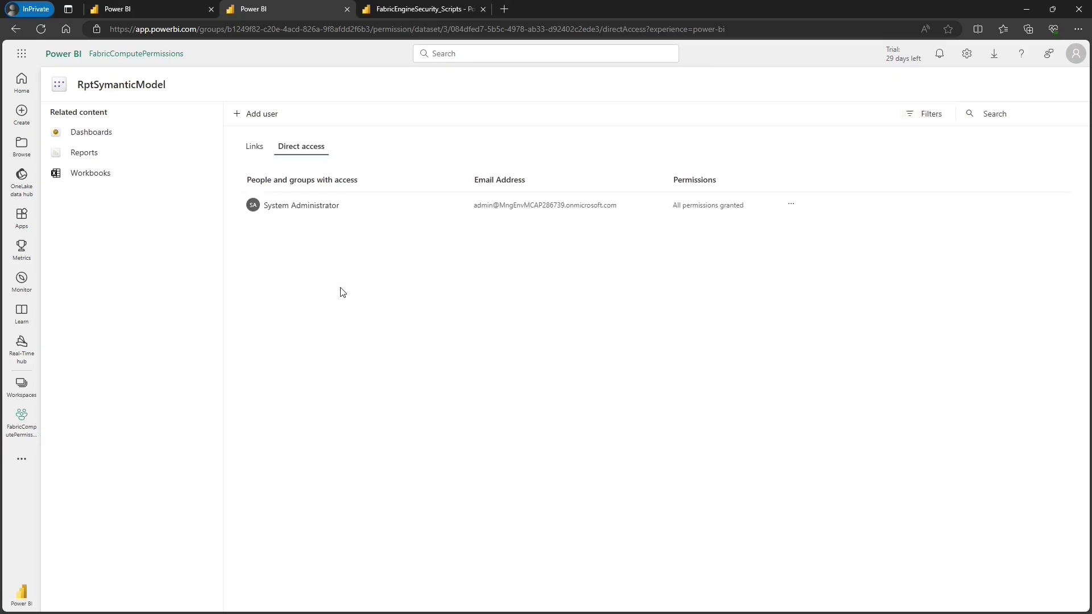
- Grant the test user access to RptSymanticModel with build permission only, without modify or share rights and without an email notification
click(252, 113)
text(sachit)
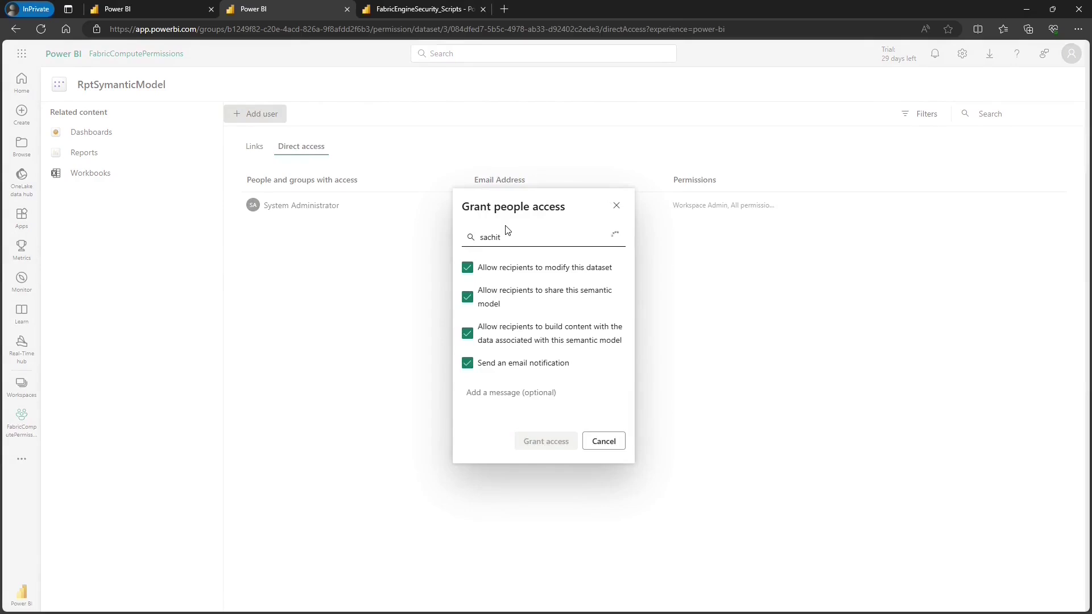
click(495, 248)
click(492, 277)
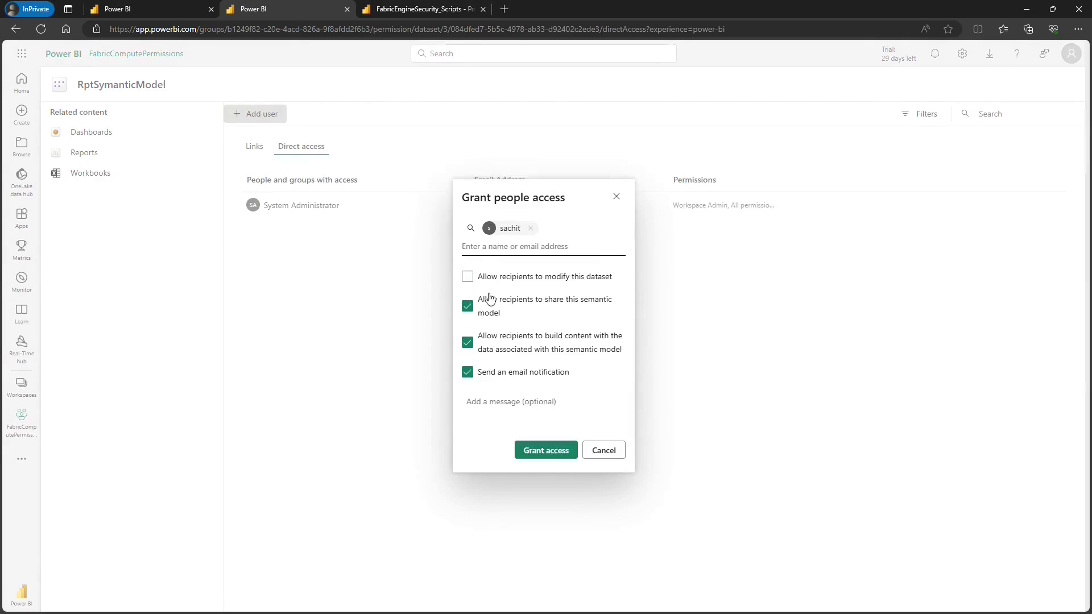
click(488, 306)
click(482, 378)
click(532, 456)
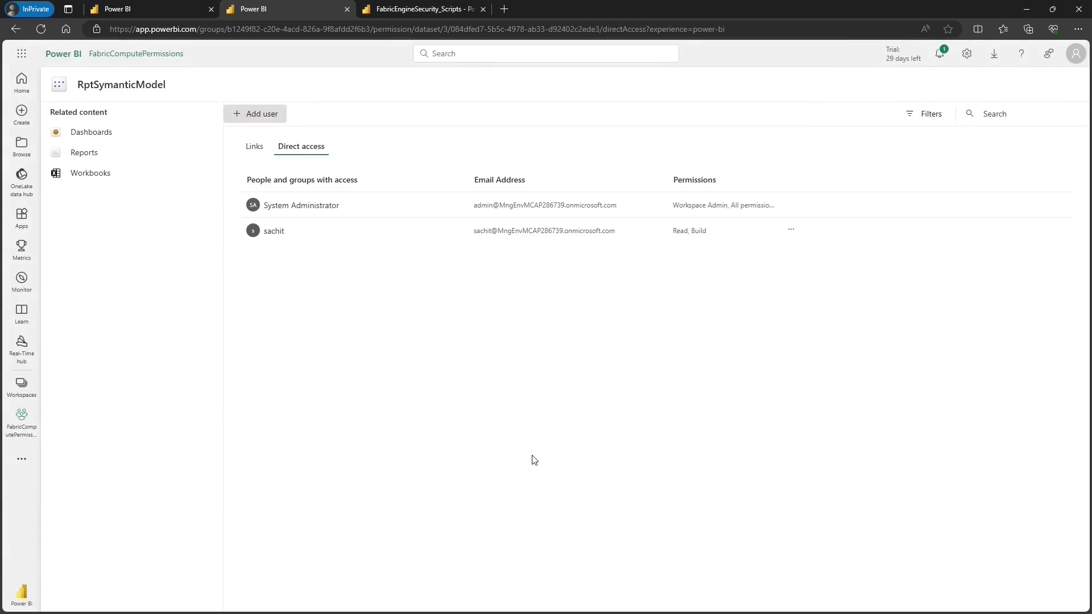
- Switch to the test user's session, reload the OneLake data hub, and create a report from RptSymanticModel in FabricComputePermissions
key(alt+Tab)
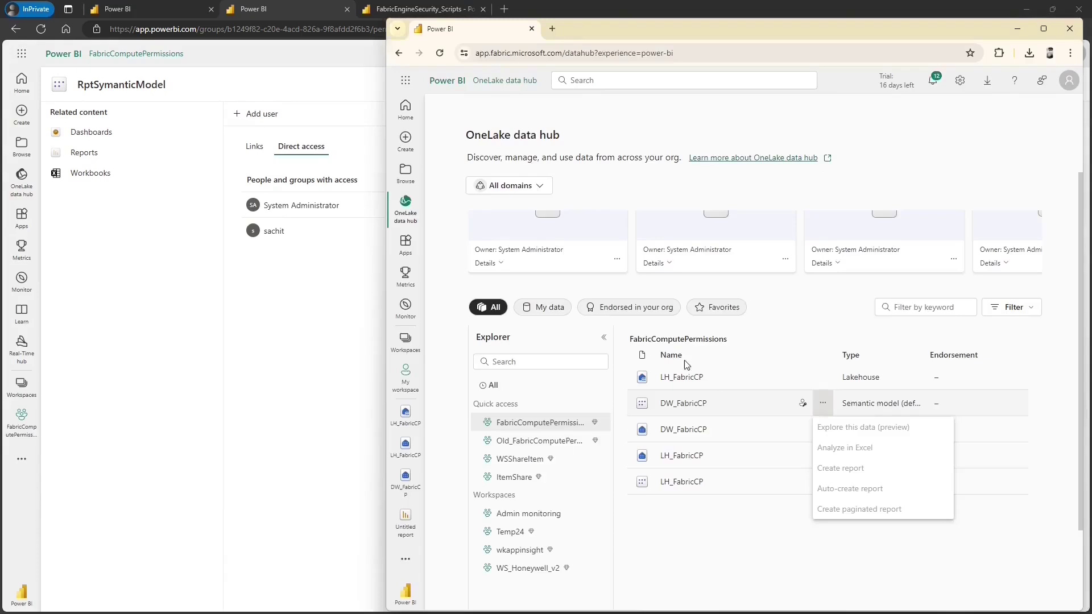
click(439, 52)
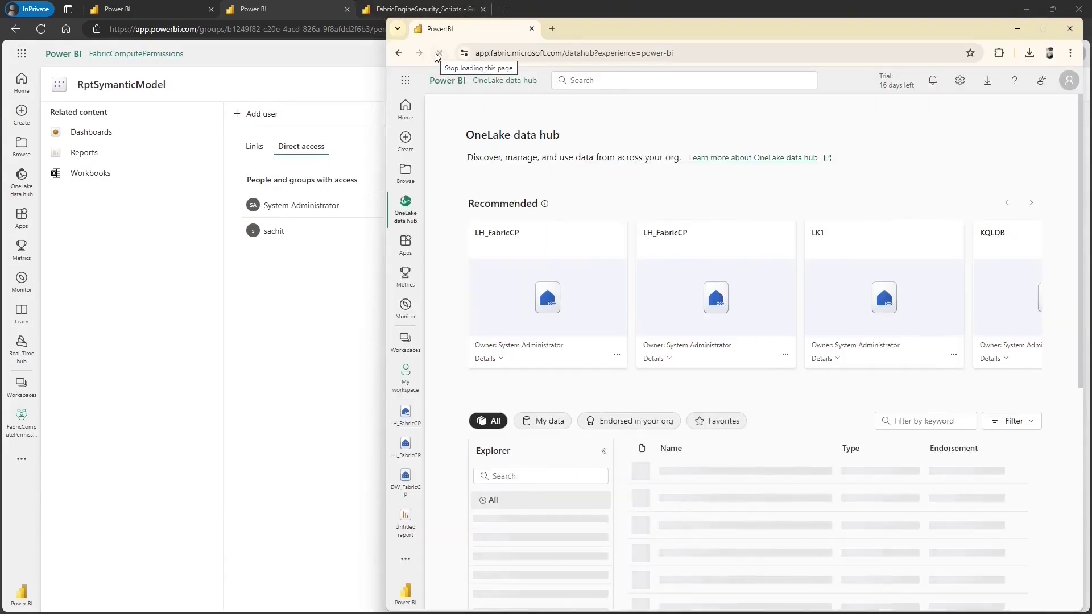
click(549, 535)
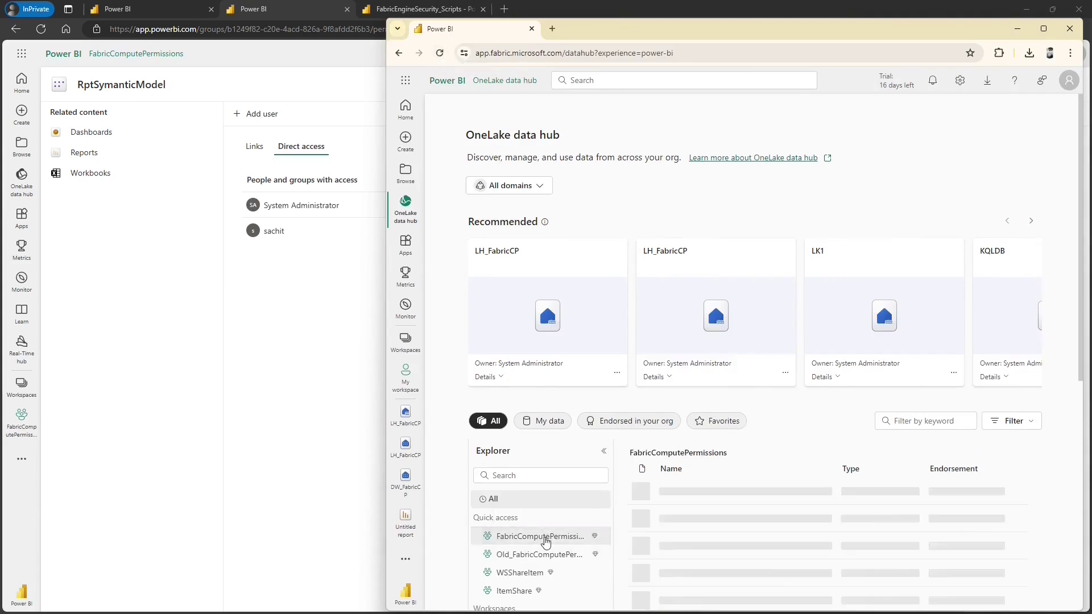
scroll(744, 542, down, 3)
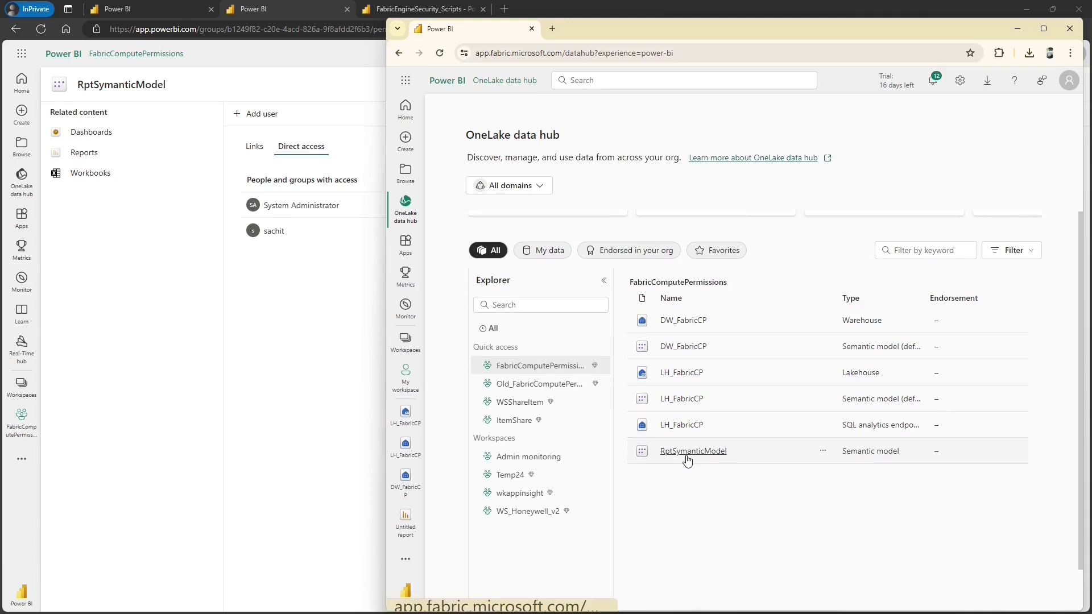
click(824, 453)
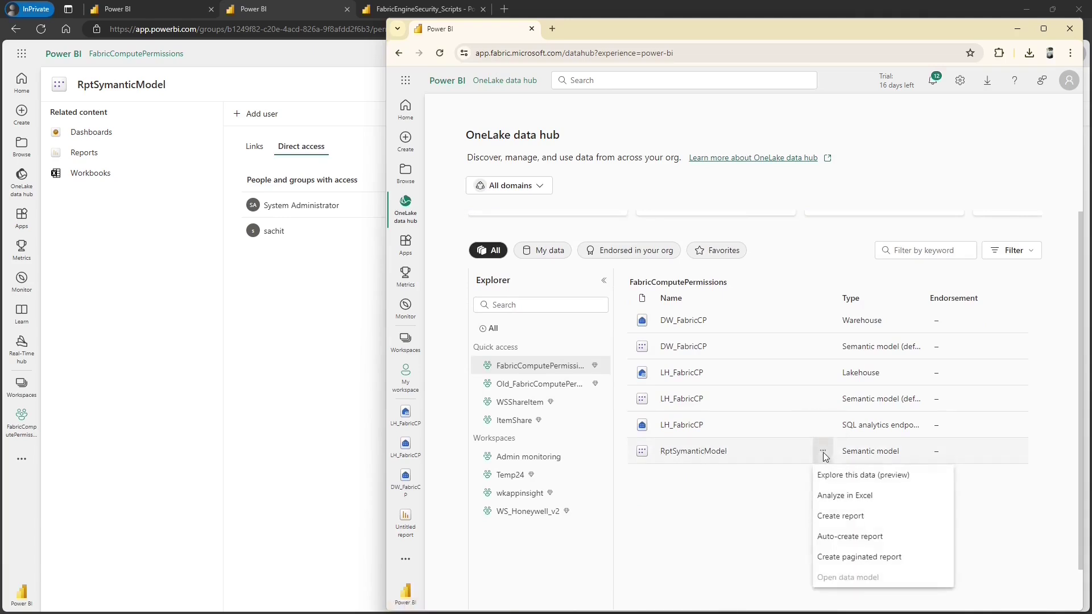
click(840, 516)
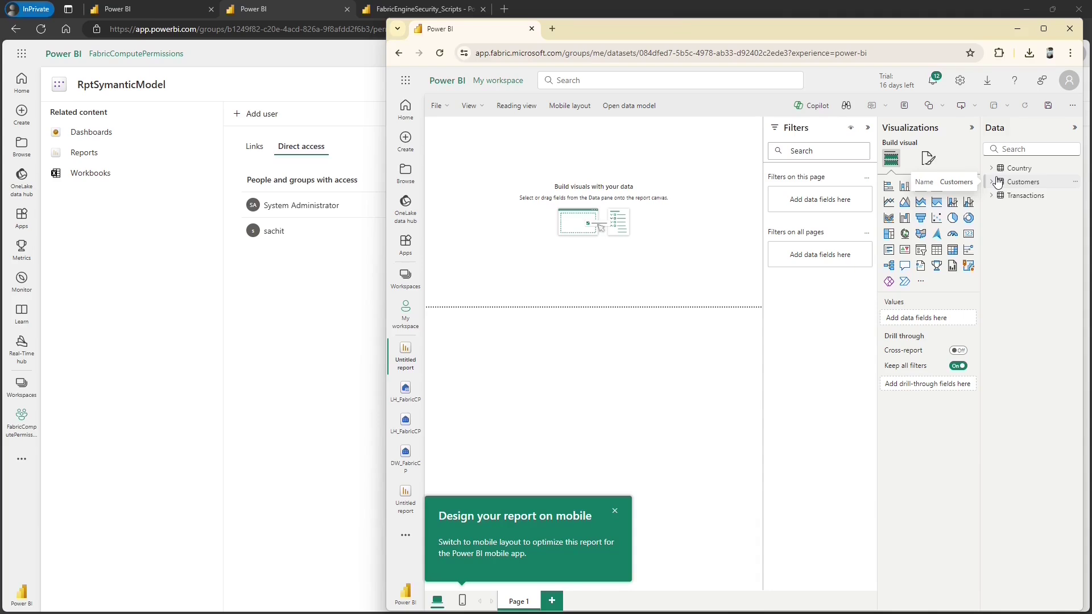
- Switch back to the administrator's FabricComputePermissions workspace and open the RptSymanticModel data model
click(344, 227)
click(22, 422)
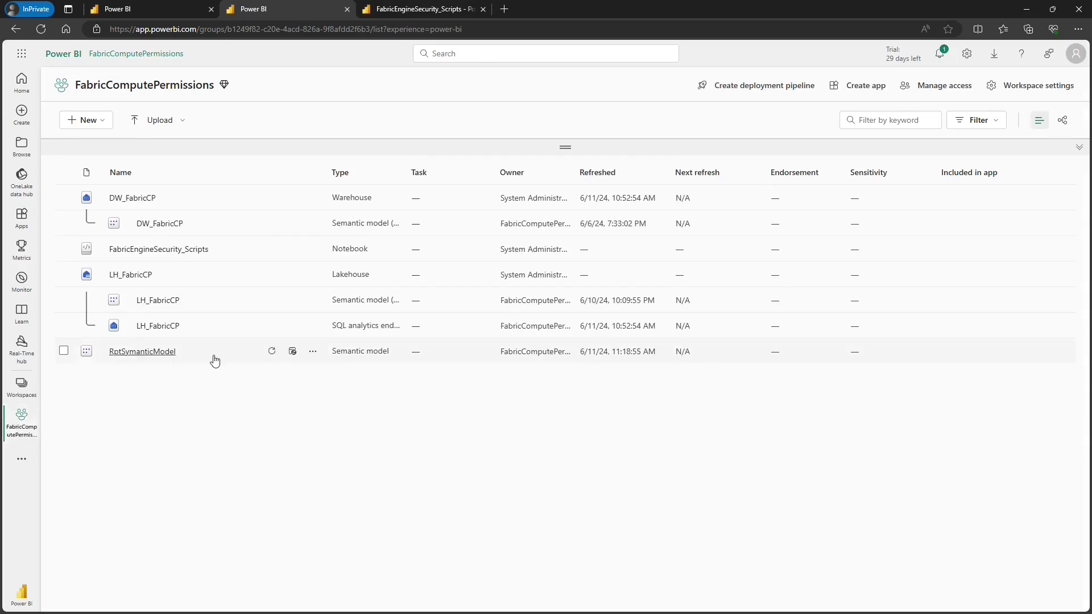
click(313, 353)
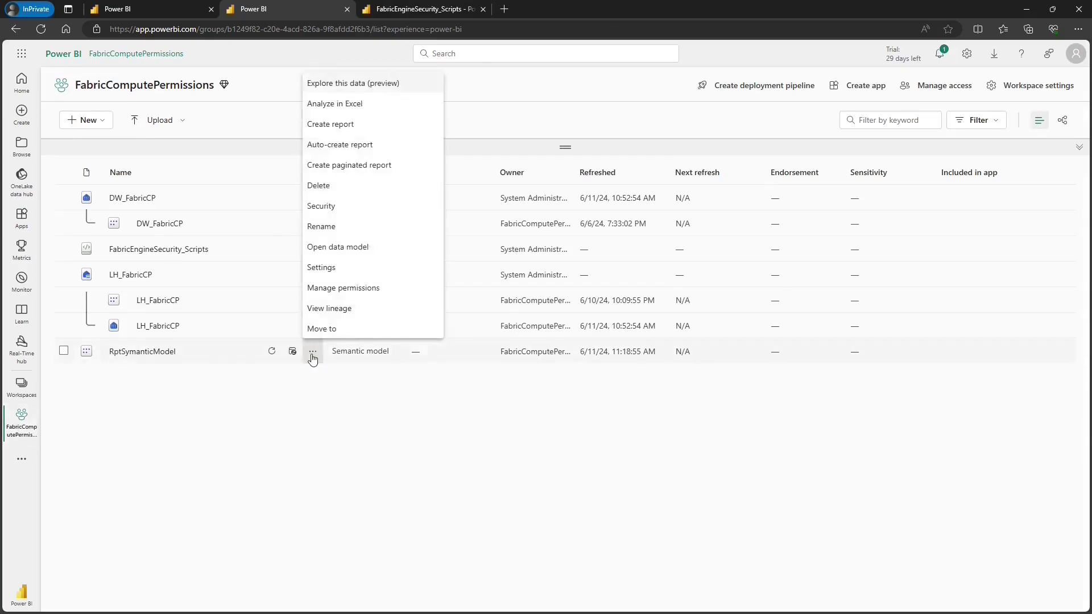
click(338, 247)
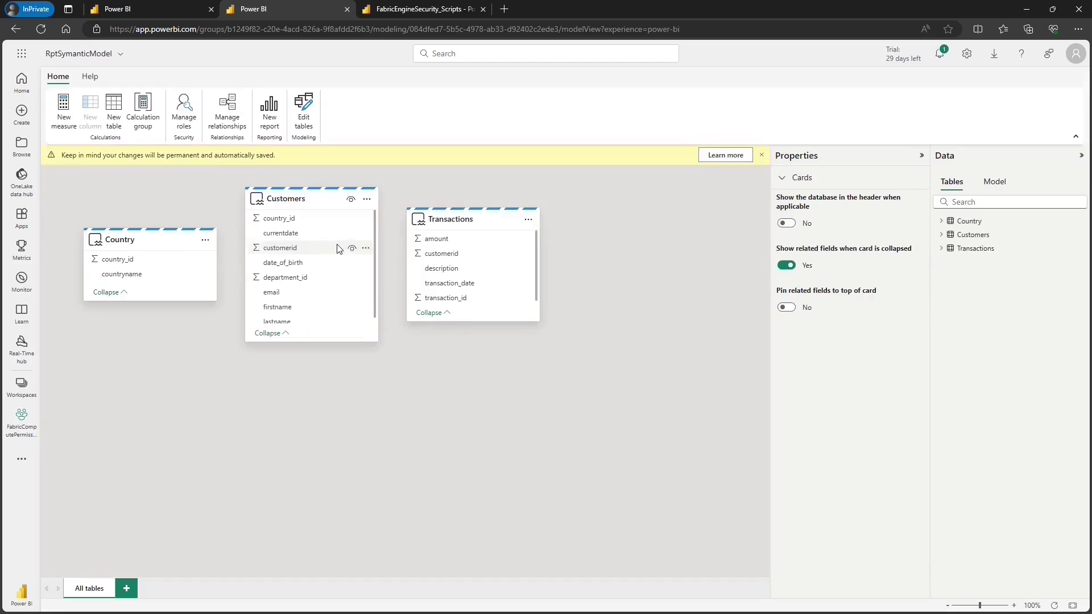
- Create a security role named SMrole in RptSymanticModel and save it
click(178, 122)
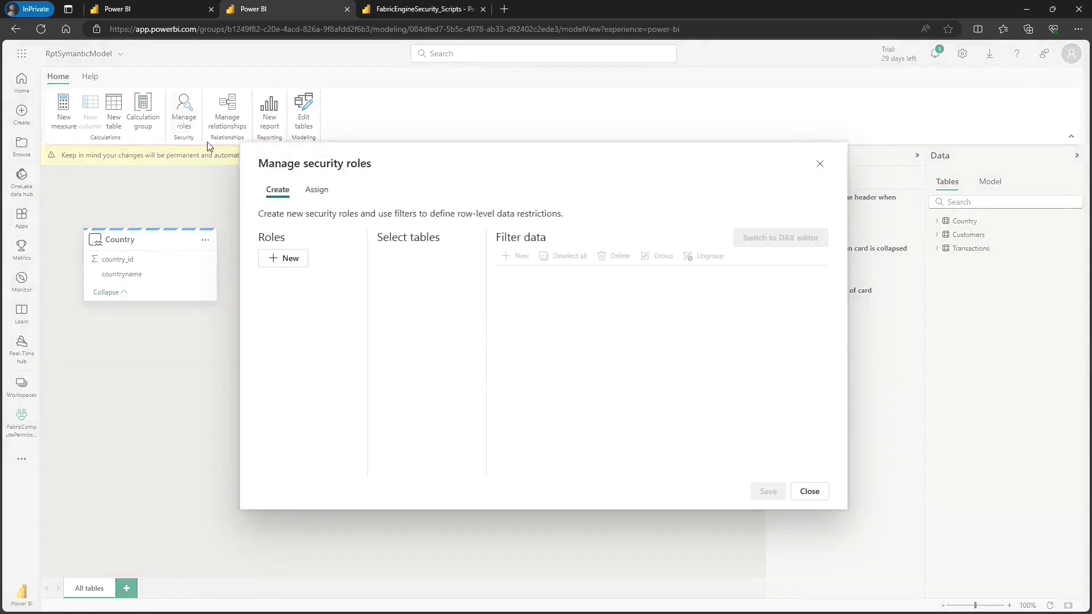
click(286, 260)
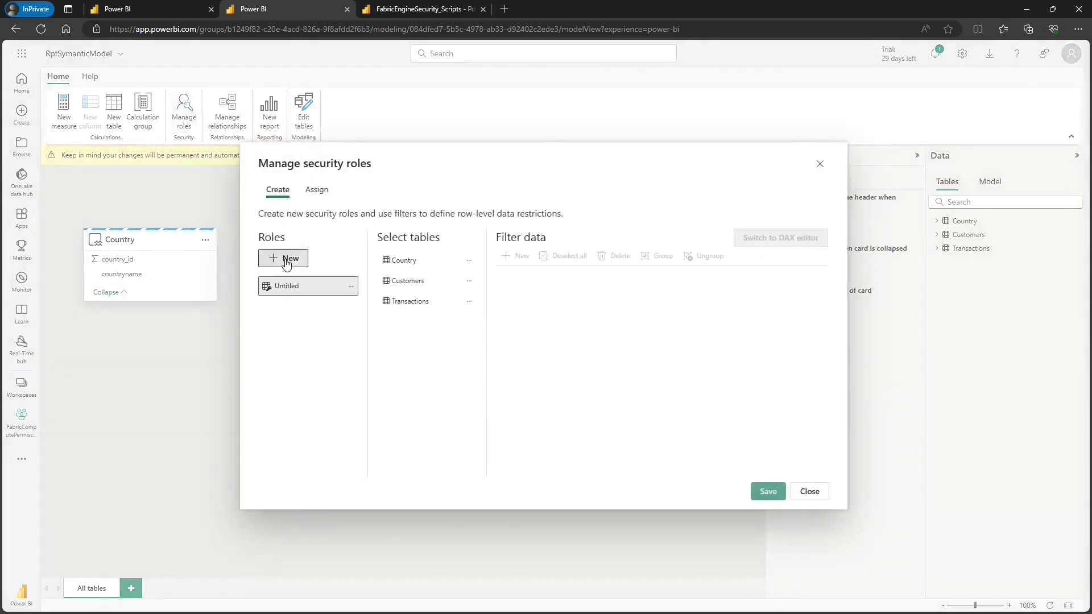
click(312, 284)
drag(311, 284, 267, 289)
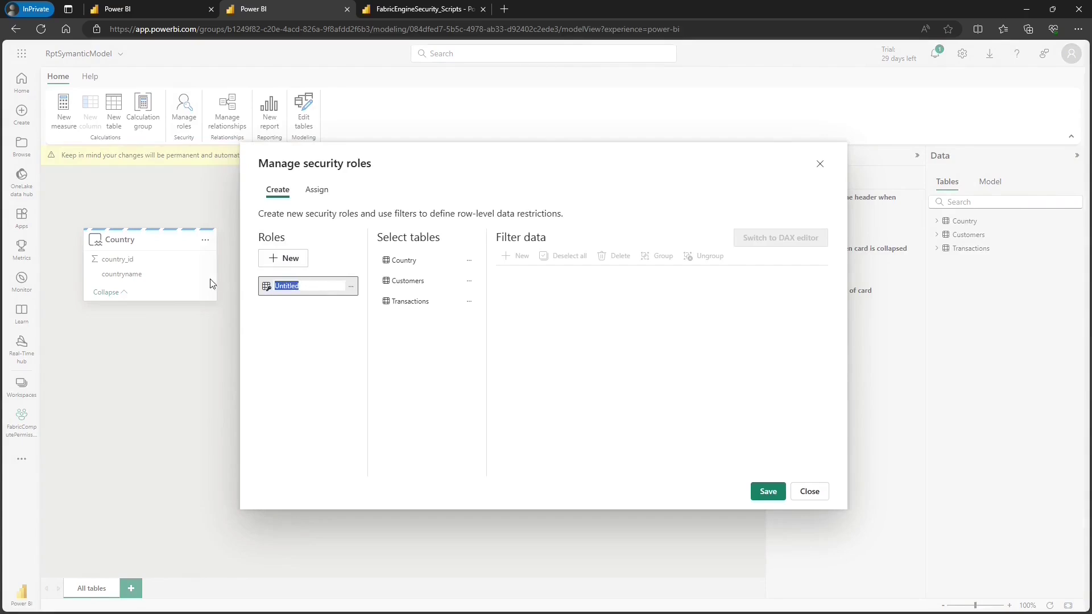
text(SMrole)
key(Return)
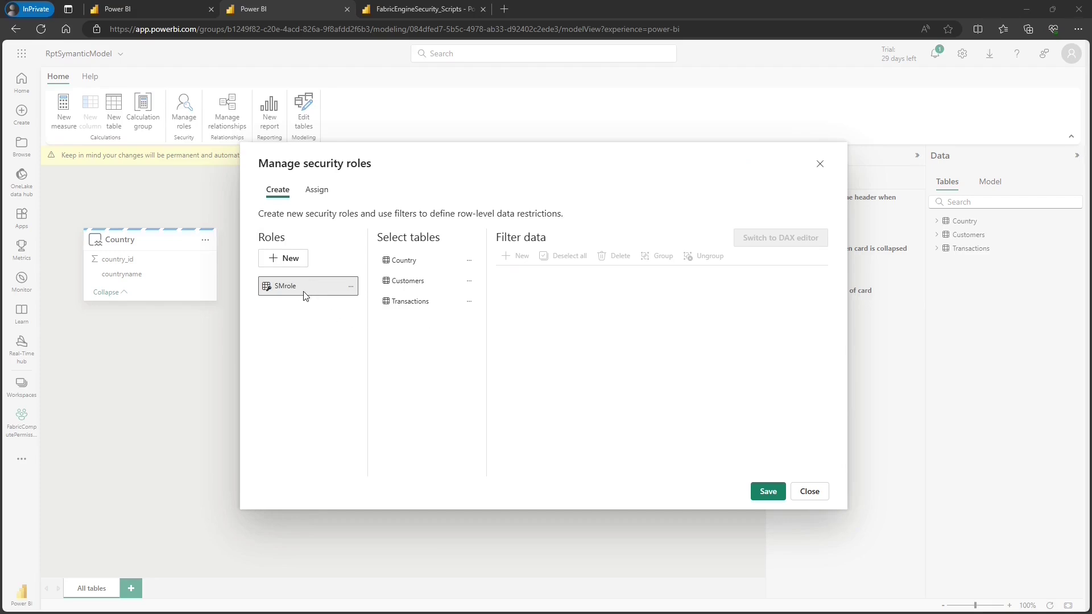
click(769, 491)
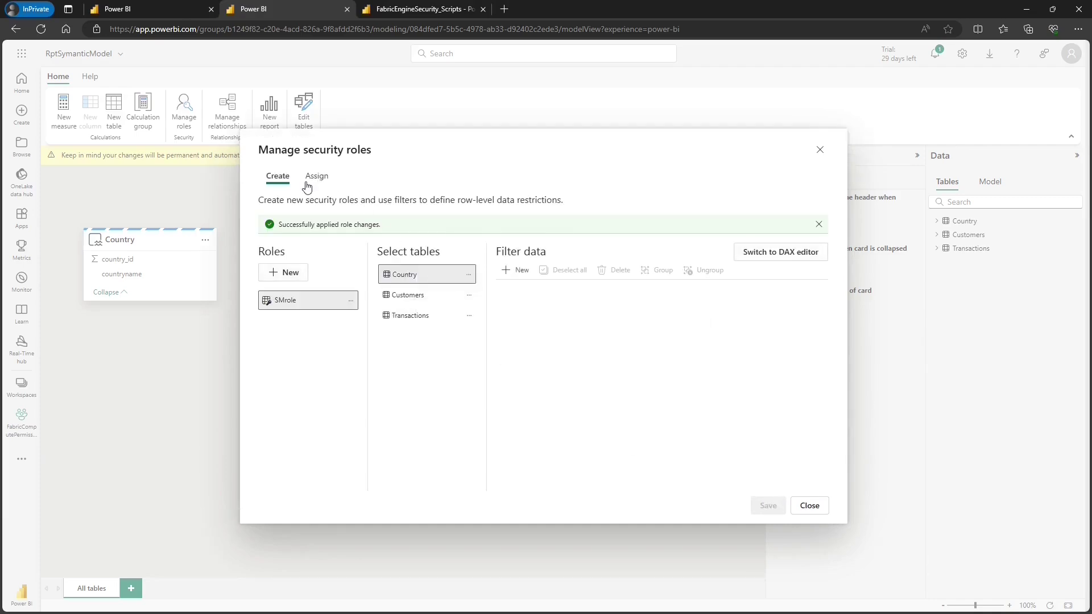
- Assign the test user as a member of the SMrole security role and save the assignment
click(307, 182)
click(402, 265)
text(sachit)
key(Return)
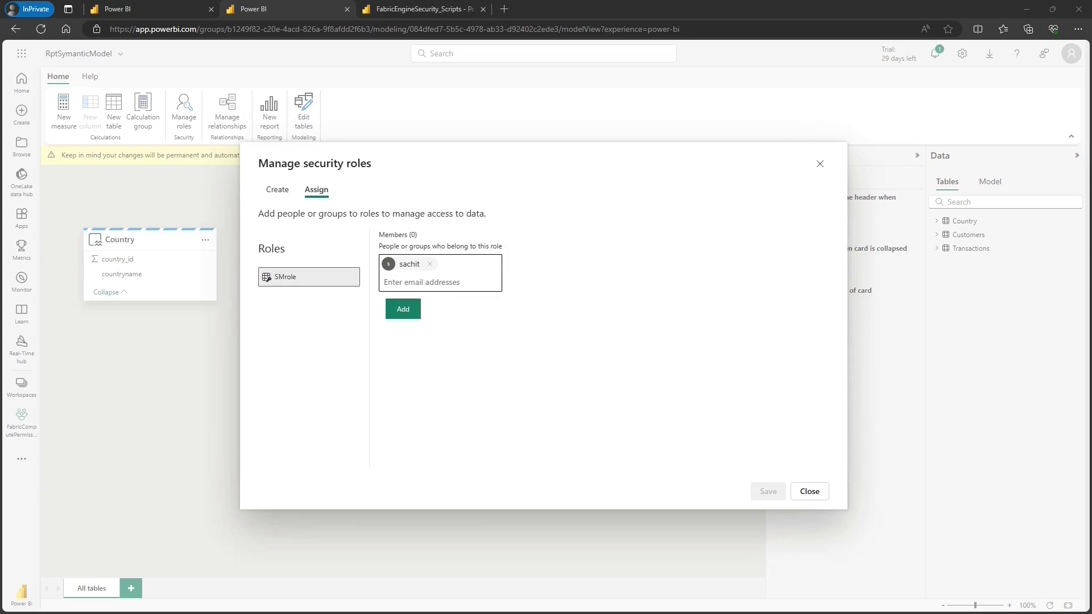
click(411, 309)
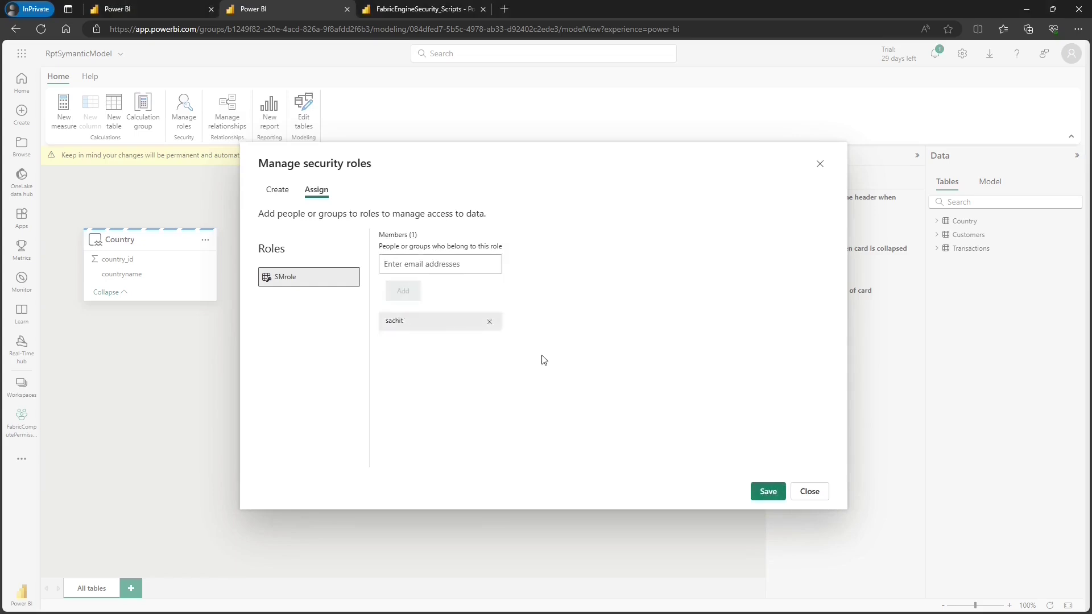
click(756, 493)
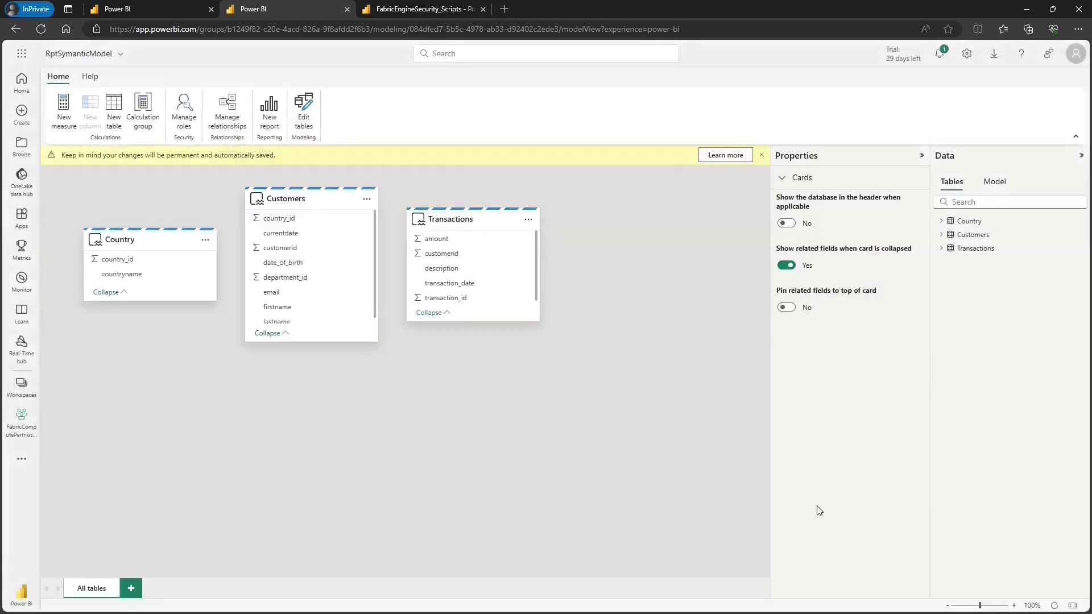
- Open the FabricComputePermissions workspace's Premium settings and locate the workspace connection address
click(22, 420)
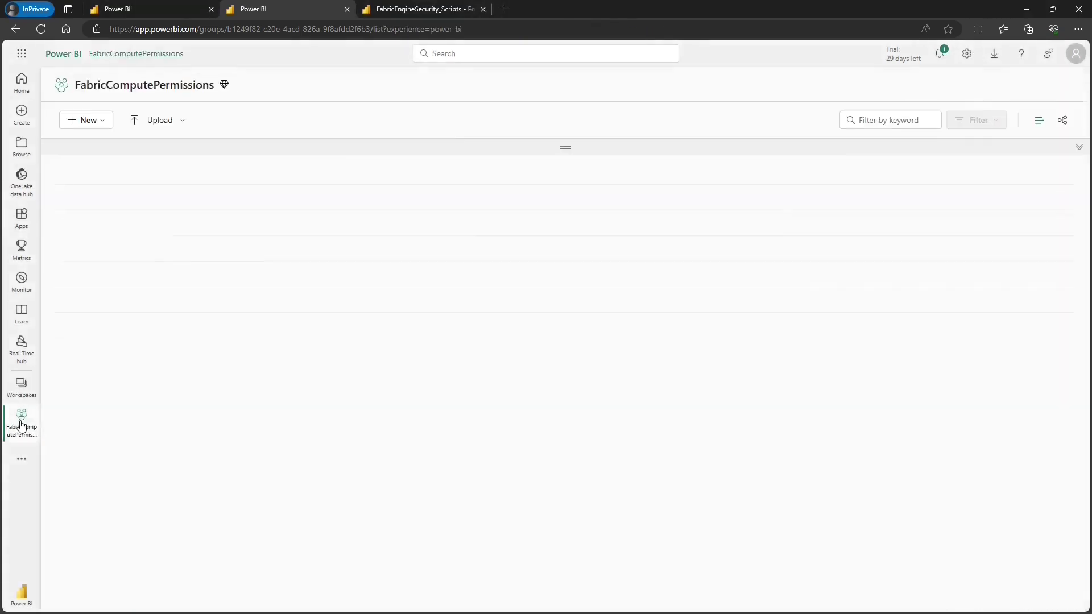
click(1012, 86)
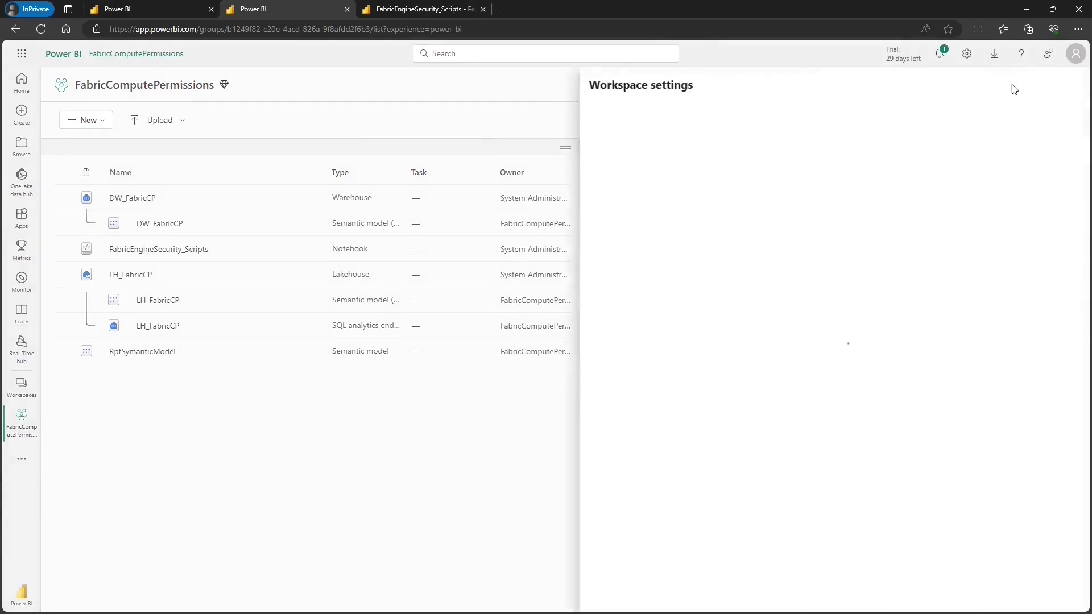
click(630, 143)
scroll(870, 239, down, 3)
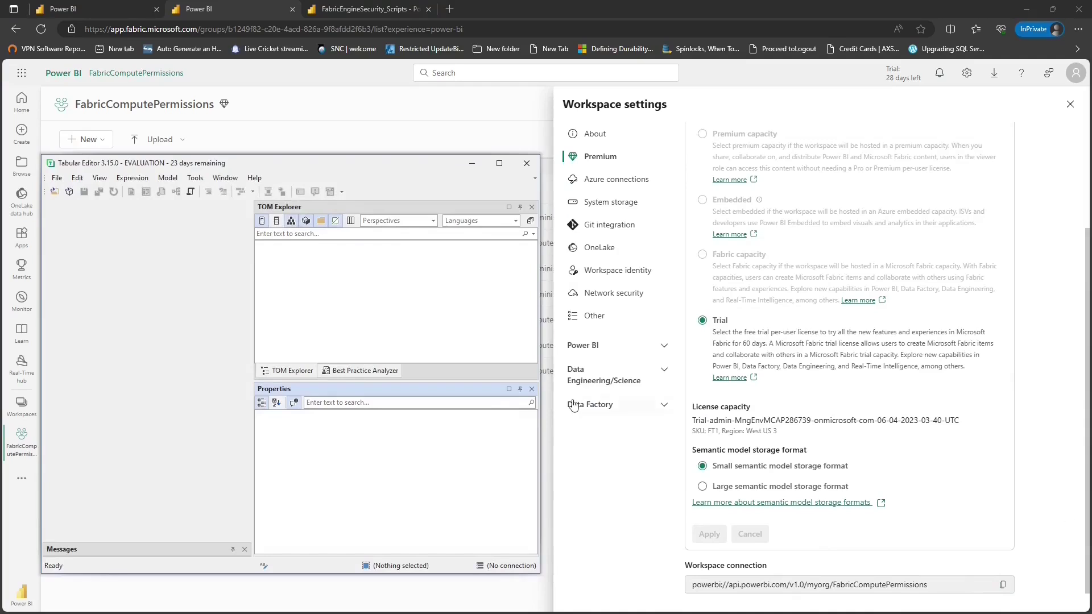
- Start loading a semantic model from a database in Tabular Editor, using server powerbi://api.powerbi.com/v1.0/myorg/FabricComputePermissions with integrated authentication
click(69, 193)
key(BackSpace)
text(powerbi://api.powerbi.com/v1.0/myorg/FabricComputePermissions)
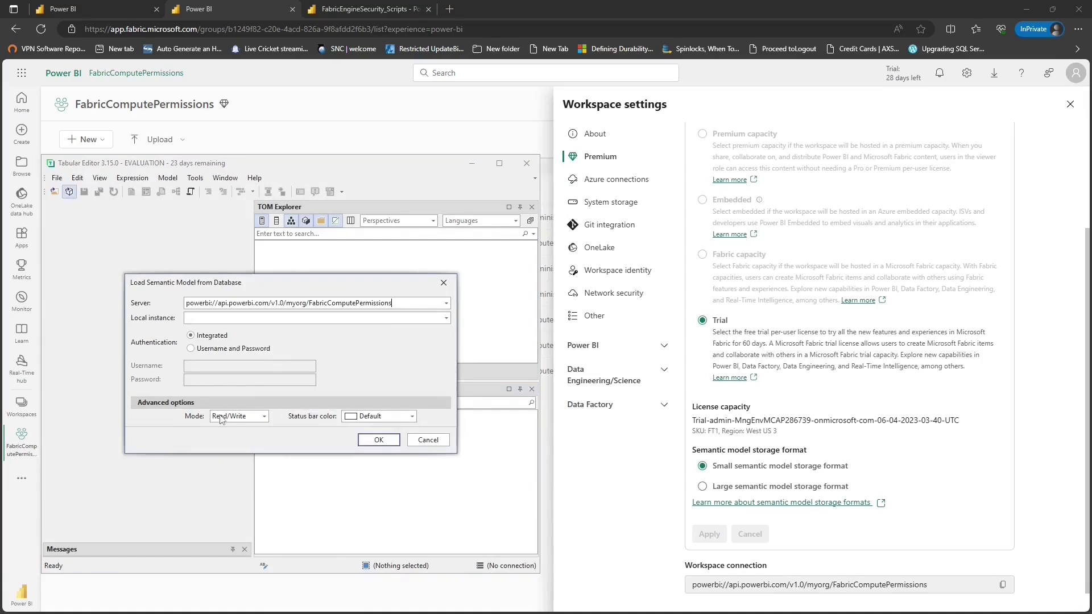
click(365, 440)
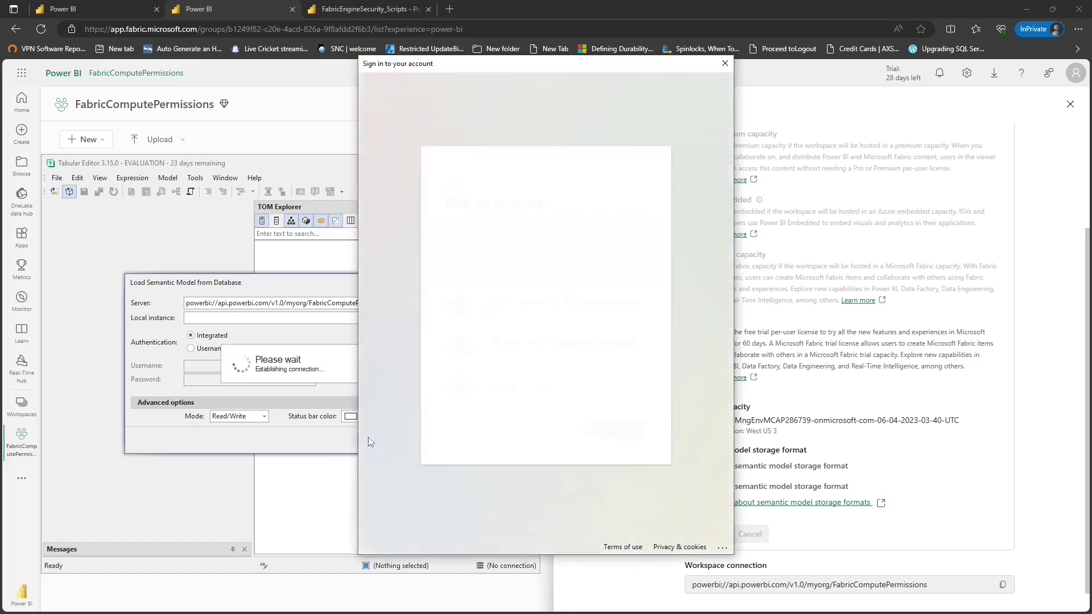
- Sign in with the administrator account and its password, and load the RptSymanticModel database
click(474, 448)
key(ctrl+v)
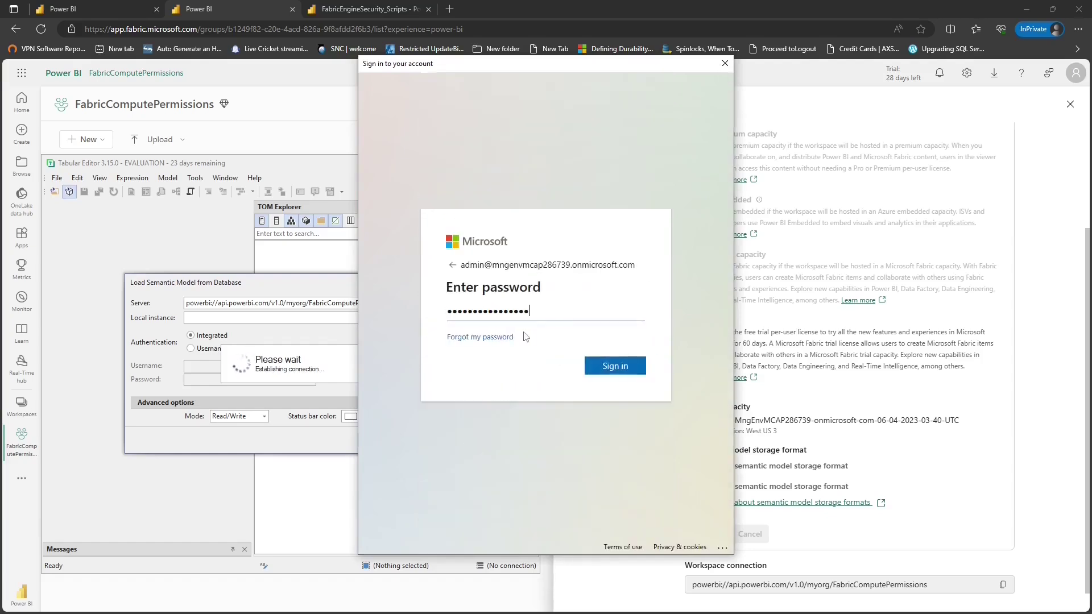
click(606, 367)
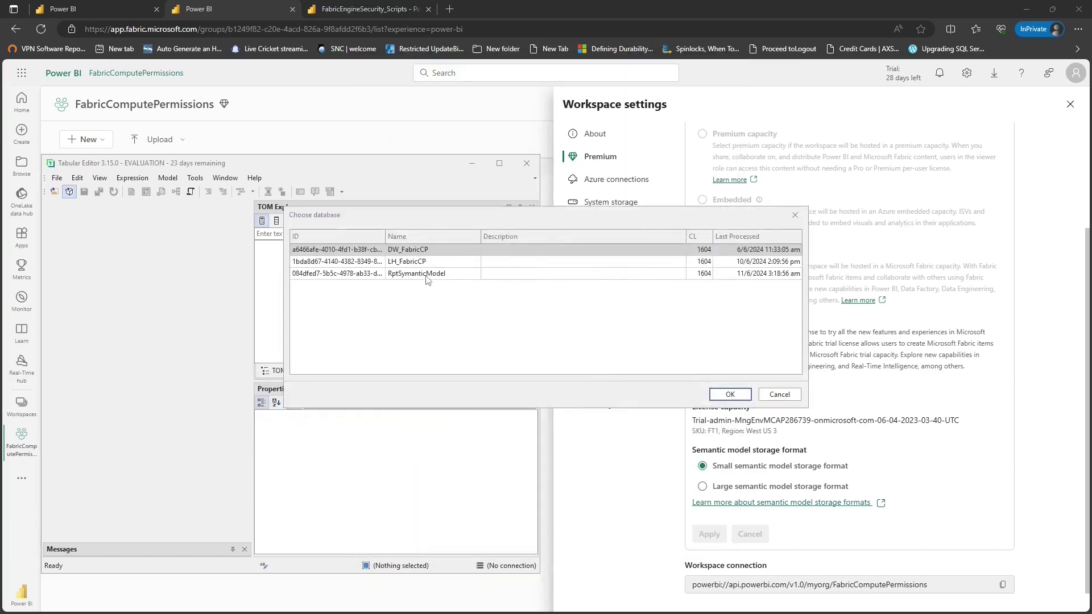
click(426, 278)
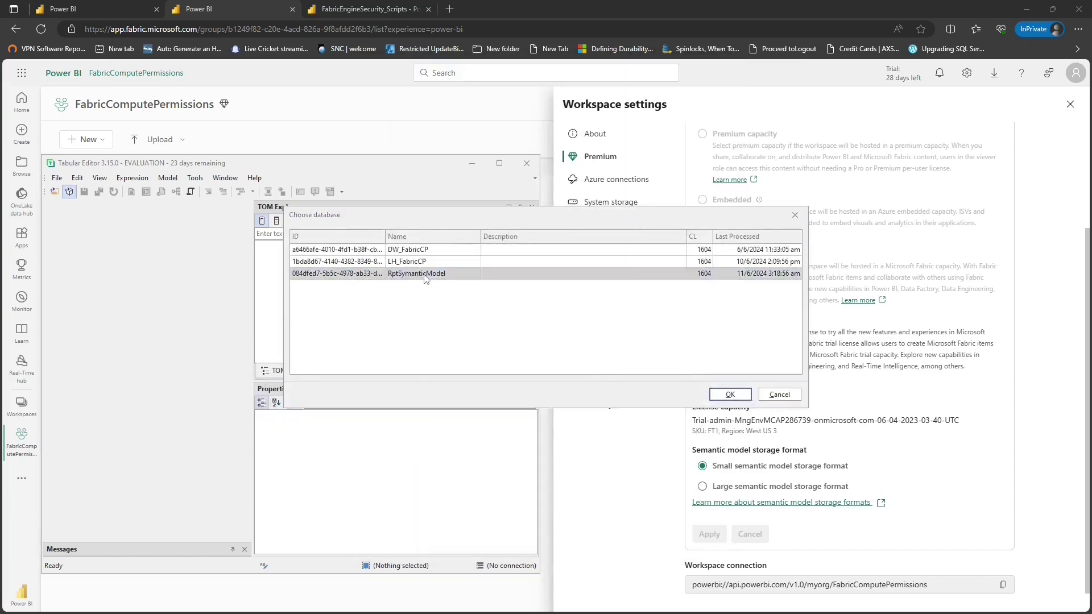
click(725, 394)
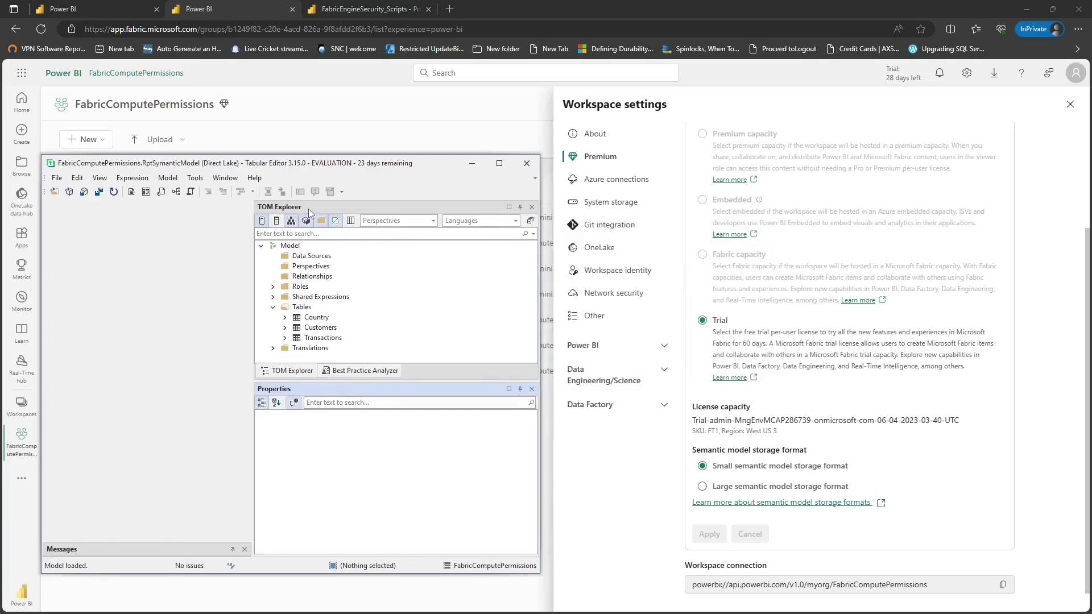
- Set the Customers table permission of the SMrole role to None
click(273, 287)
click(310, 298)
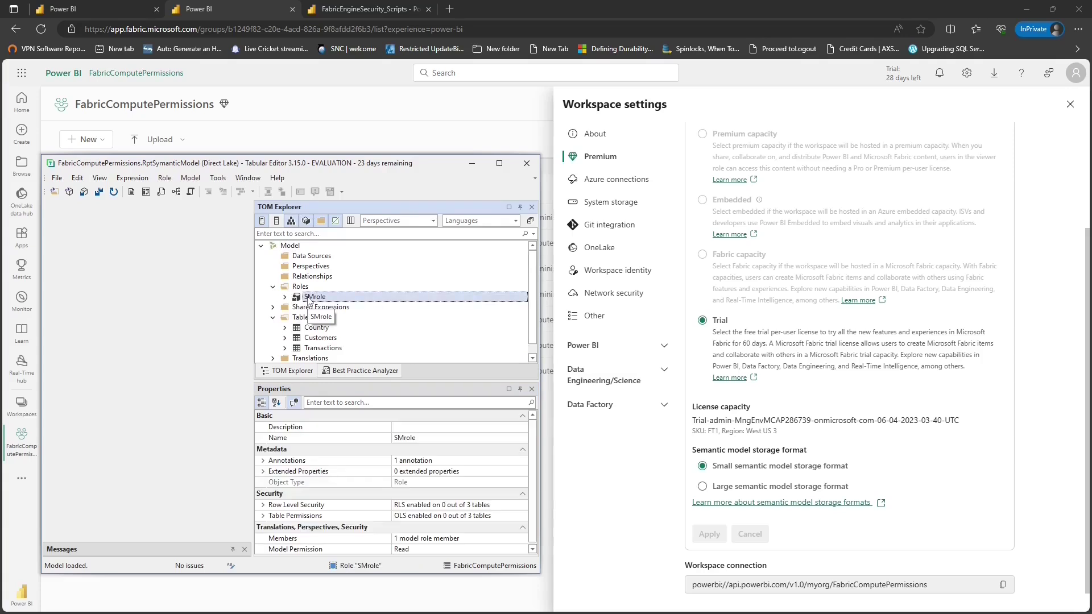
click(263, 516)
scroll(325, 484, down, 1)
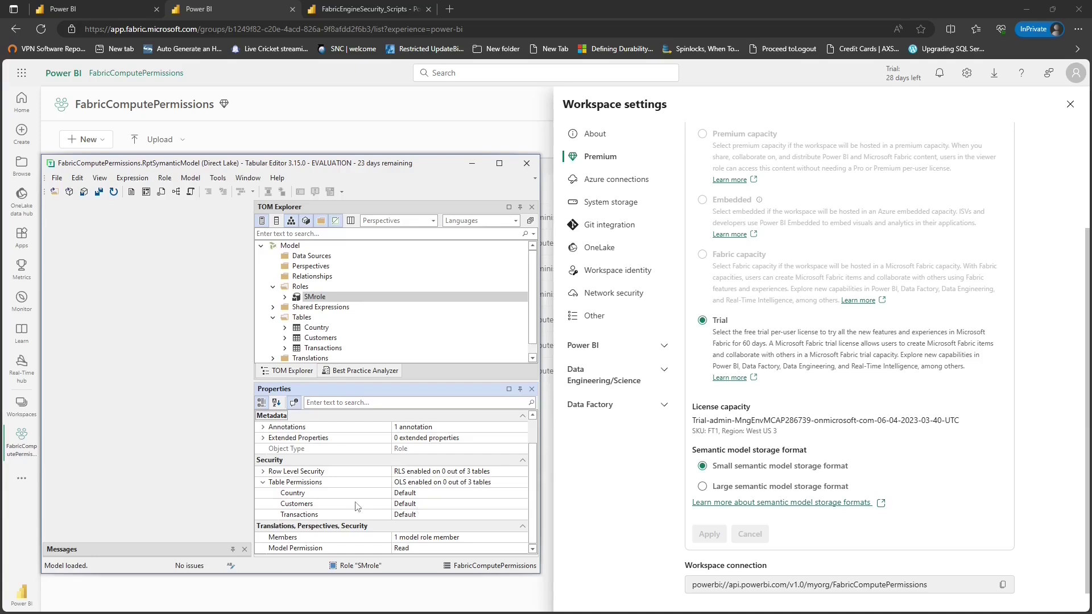
click(409, 509)
click(523, 504)
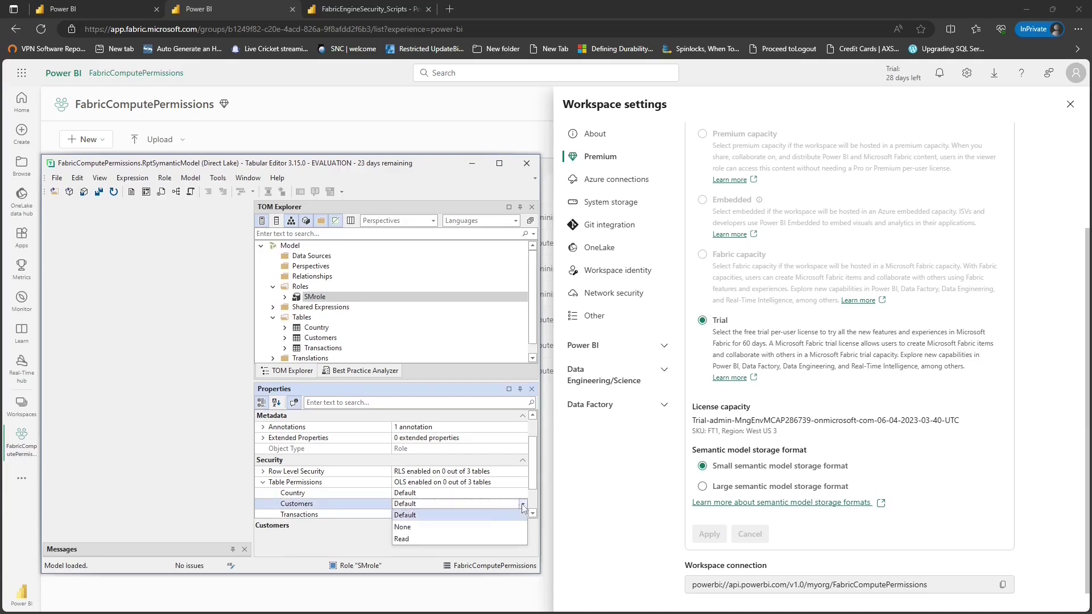
click(467, 527)
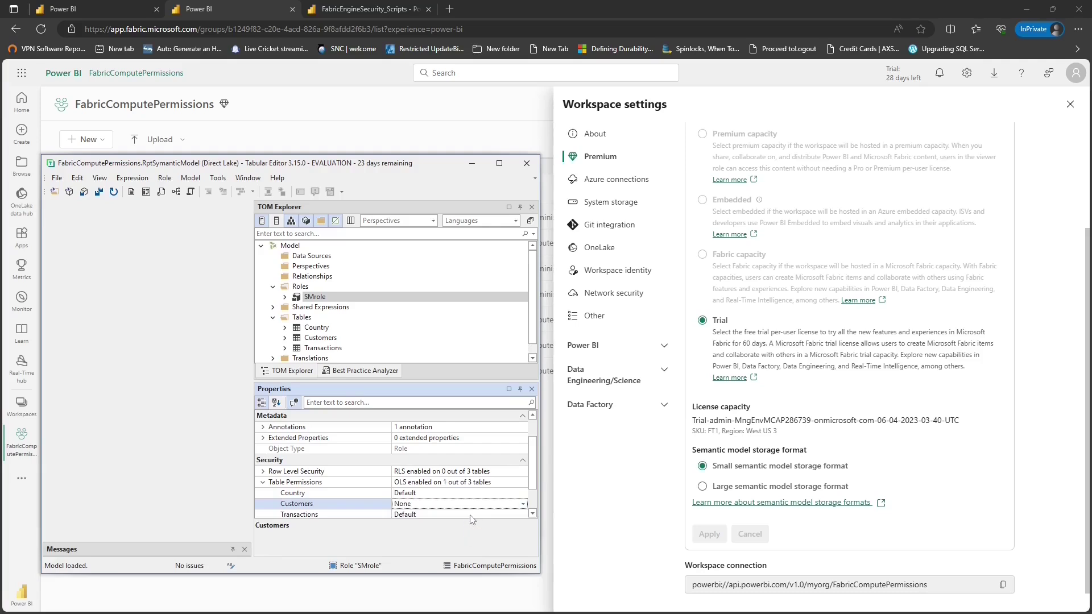
- Set SMrole's Transactions table permission to None and save the model changes
click(466, 515)
click(523, 513)
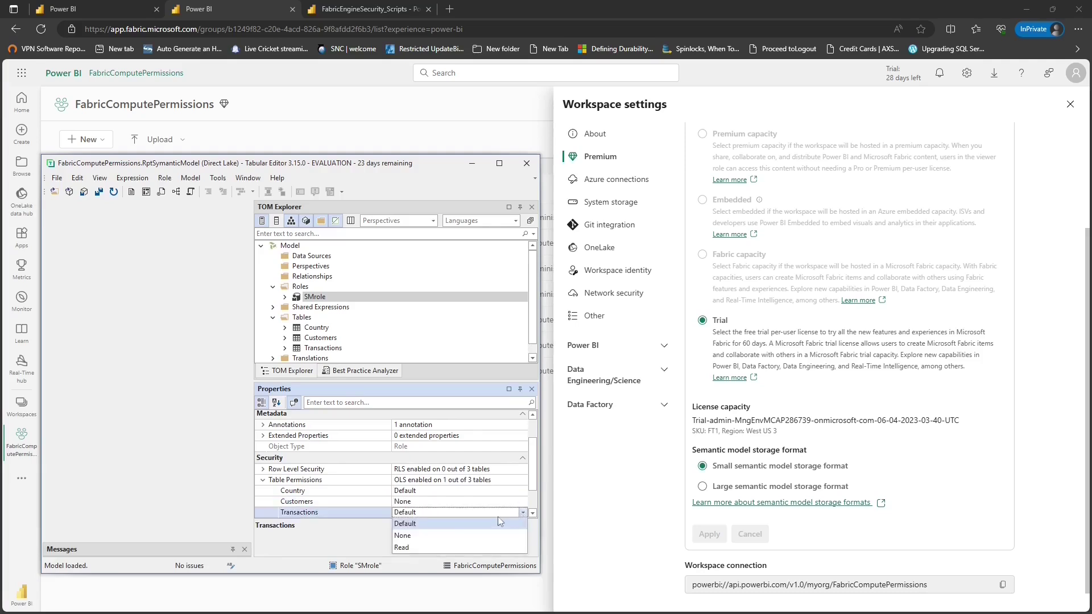
click(407, 537)
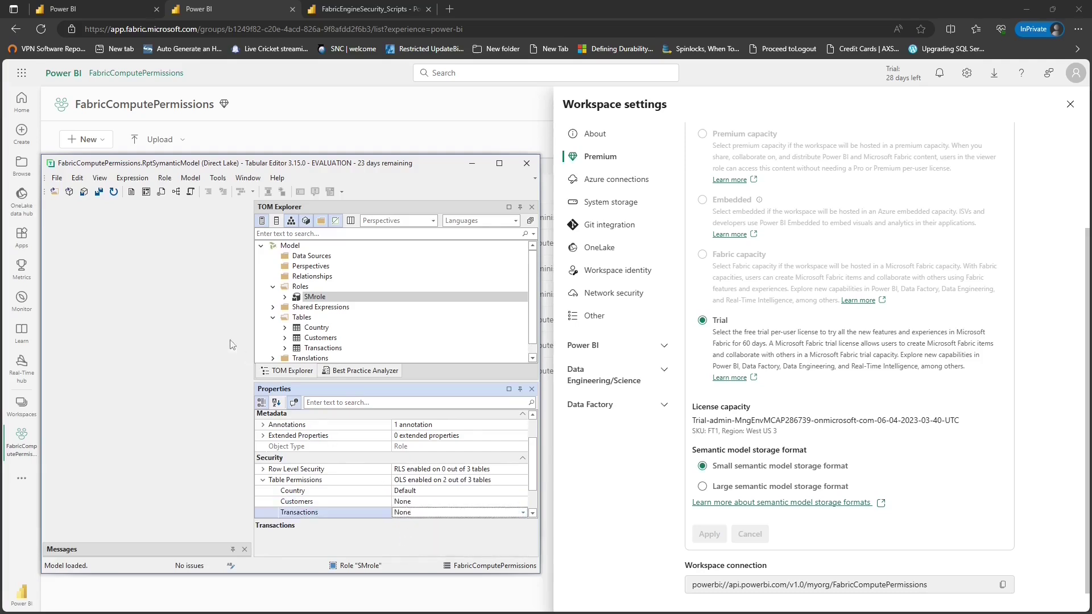
click(84, 191)
- Switch to the test user's Power BI browser window, reload the untitled report and add a card visual
key(alt+Tab)
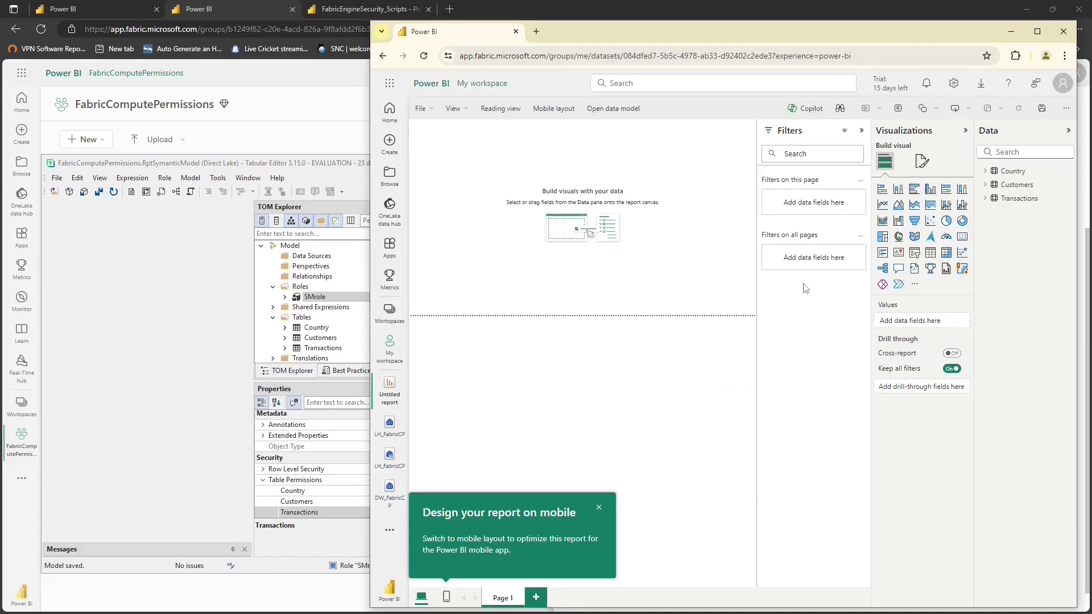
click(424, 56)
click(964, 239)
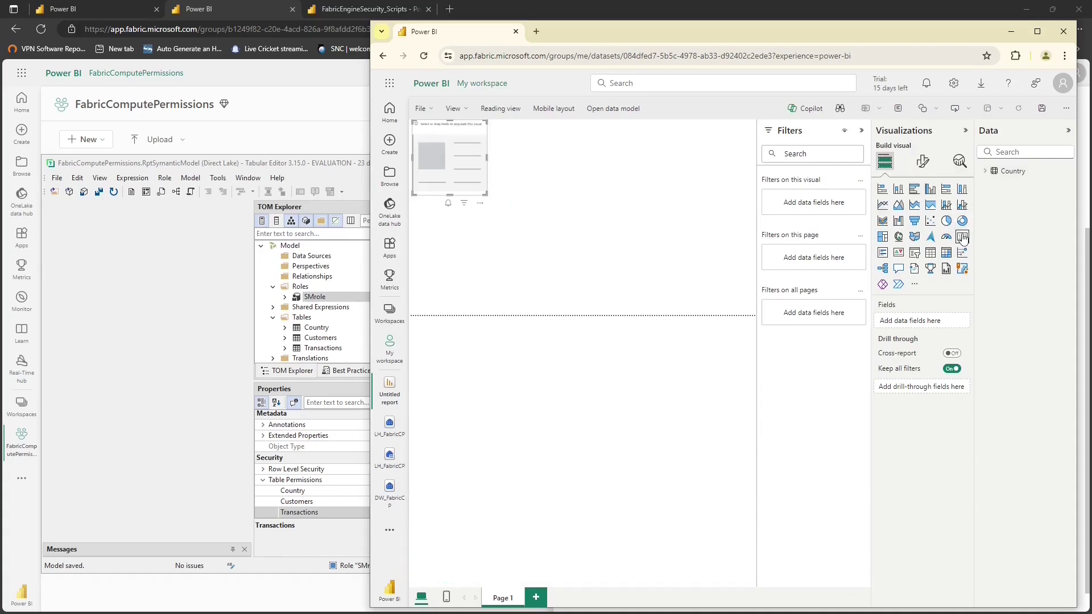
- Add the Country table's country_id field to the card and set its aggregation to Count
click(985, 173)
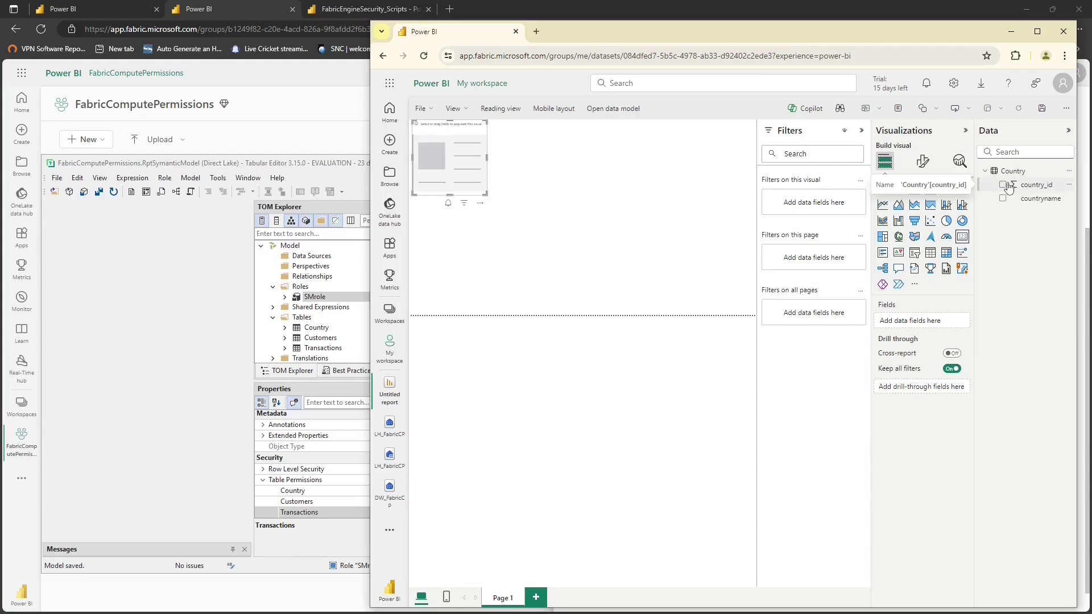
drag(1010, 188, 924, 323)
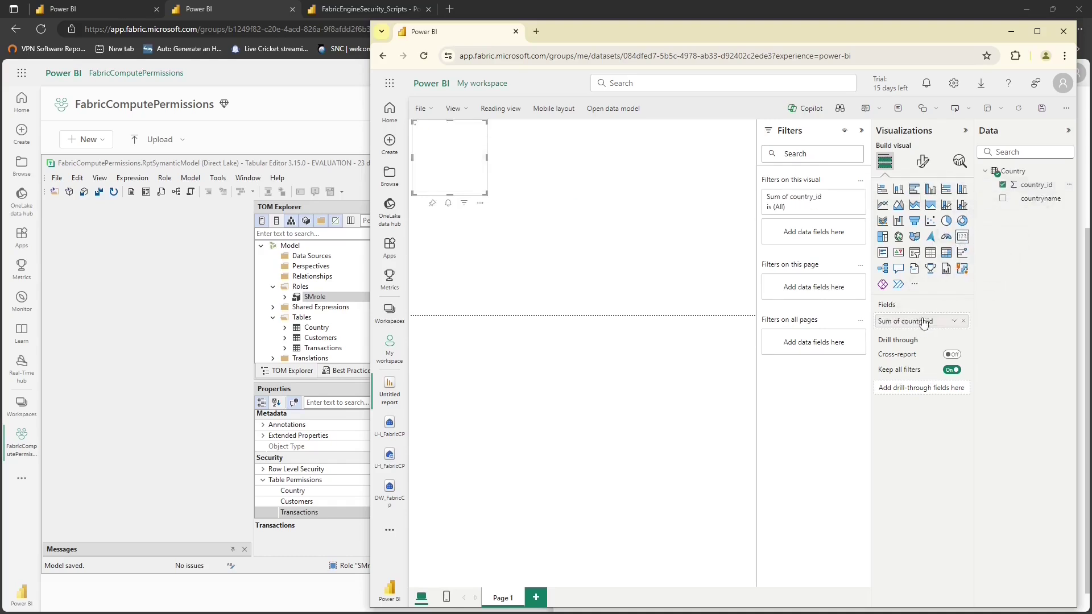
click(954, 320)
click(973, 425)
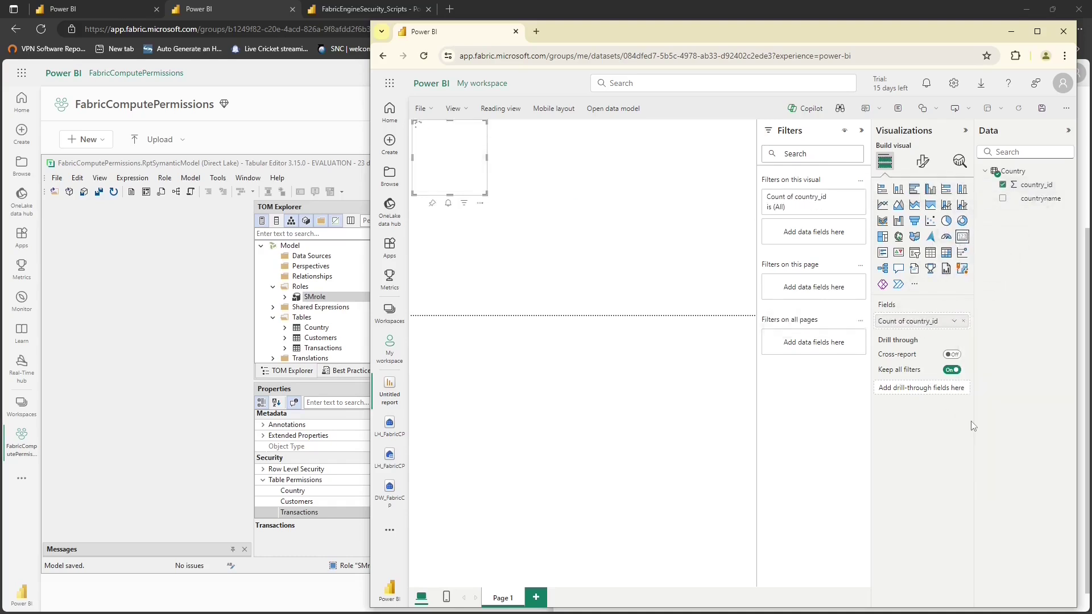